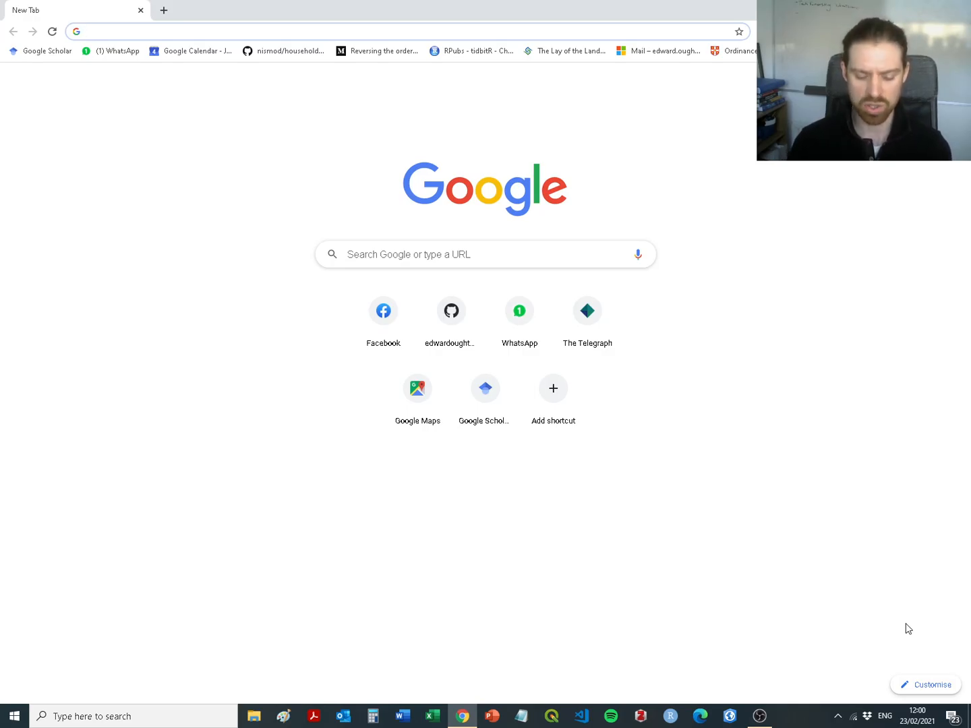
Open the mymasonportal.gmu.edu login page and sign in to Blackboard through the Mason Bb Login
type("my")
key("Return")
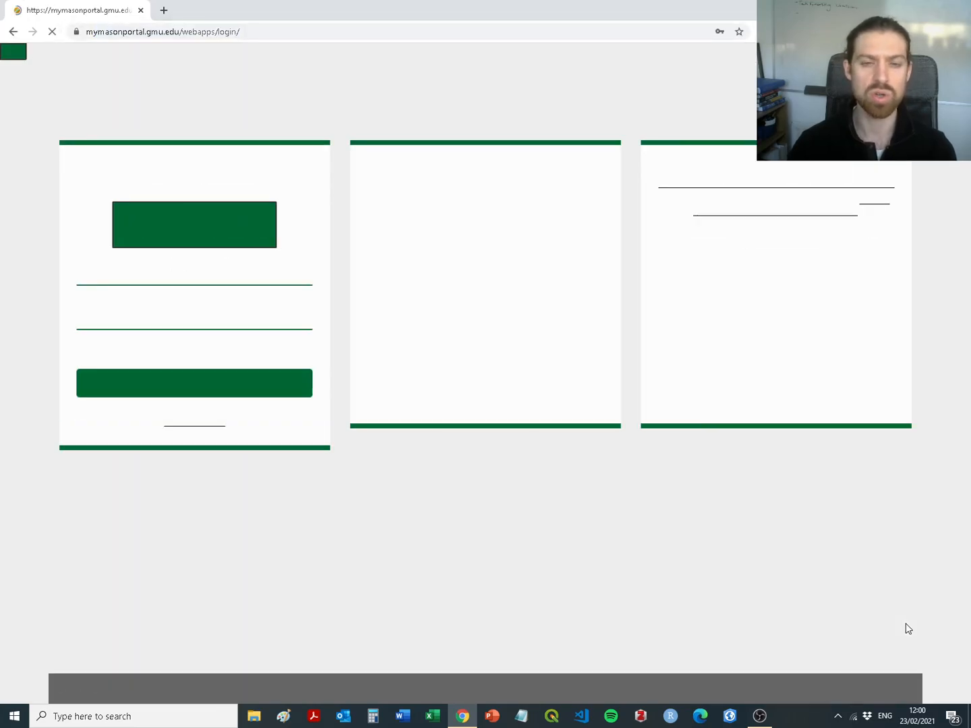
left_click(143, 236)
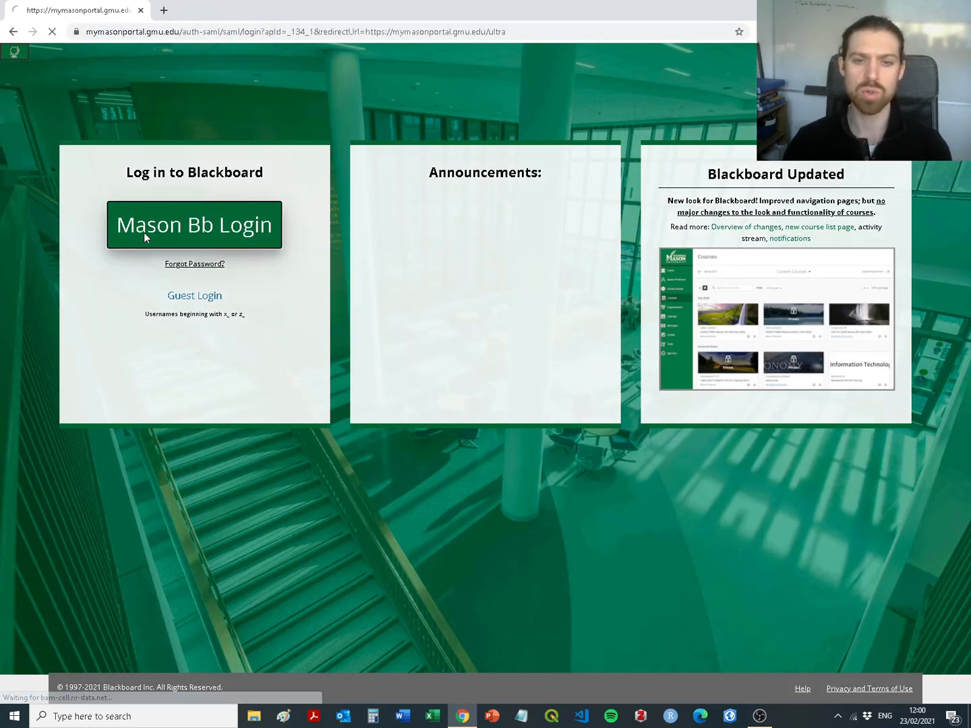
left_click(348, 352)
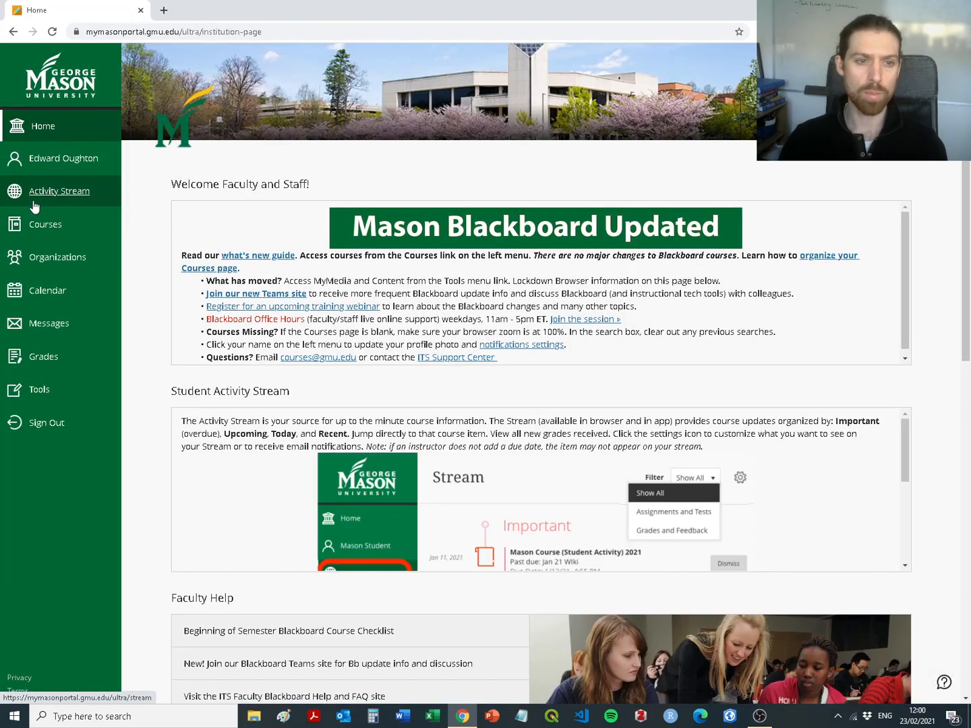
Open the GGS-300-DL1 (Spring 2021) course and display its Course Content page
left_click(41, 225)
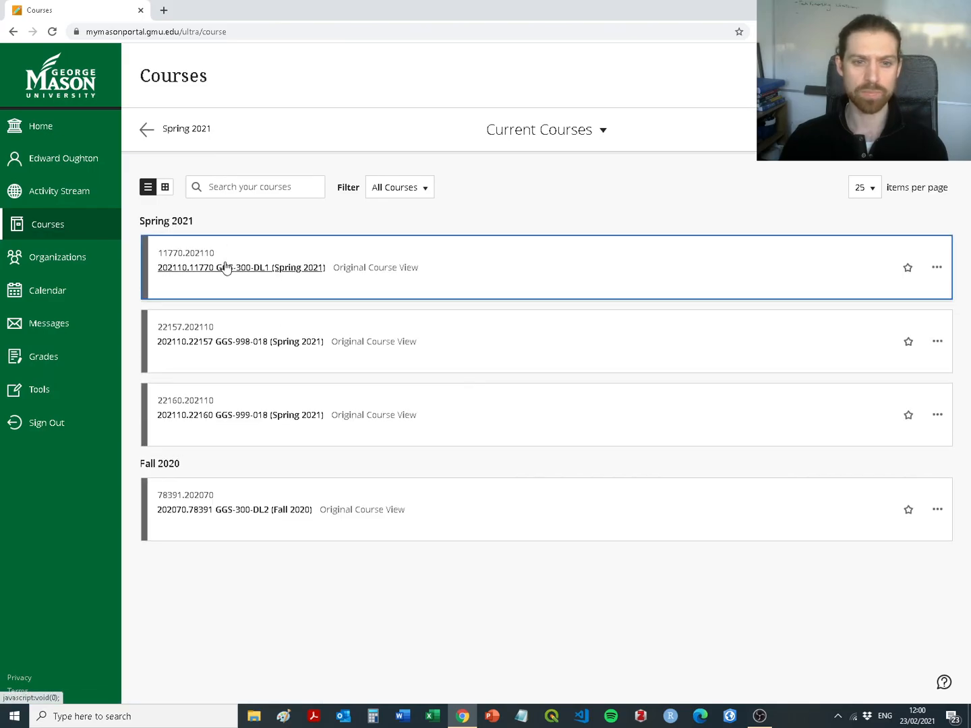
left_click(225, 266)
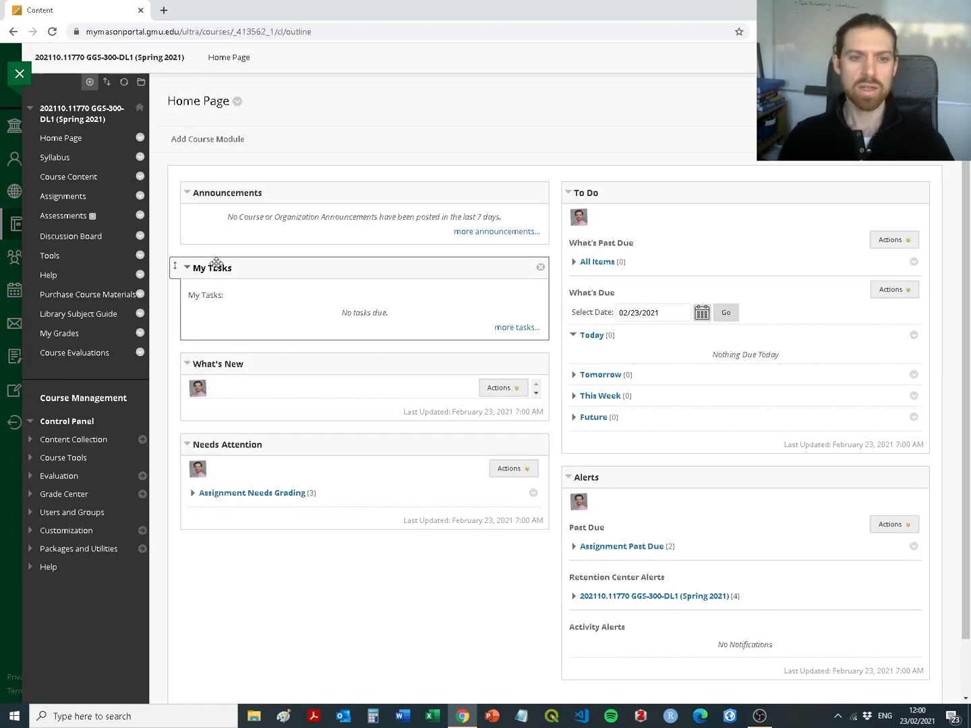
left_click(76, 182)
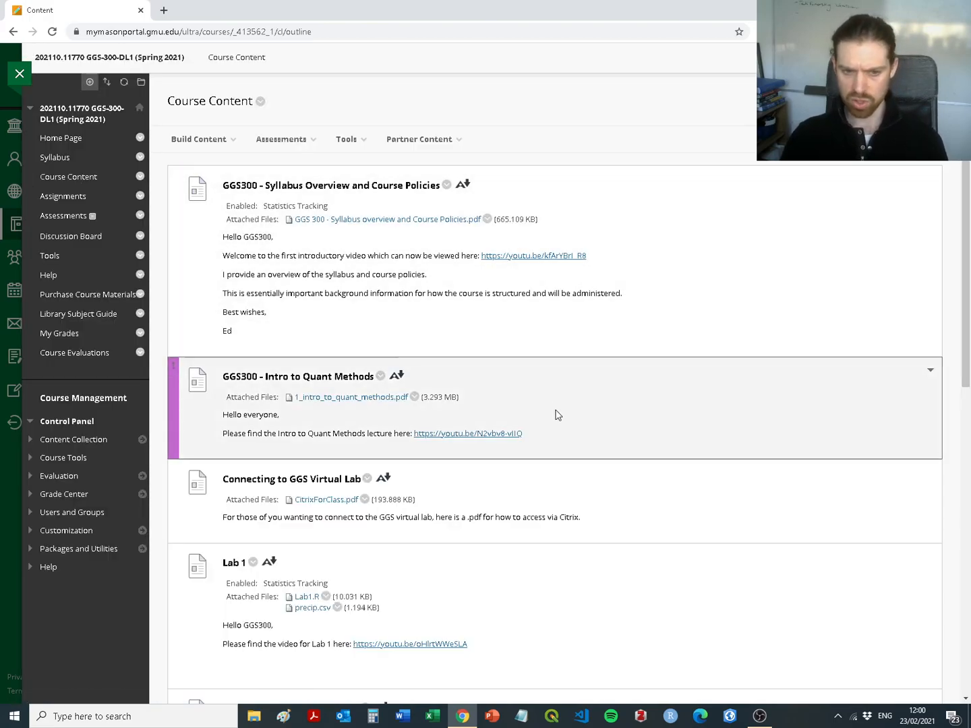
Download lab3.zip from the Lab 3 - Spatial Descriptive Statistics item and show the download in its folder
scroll(555, 412, "down", 10)
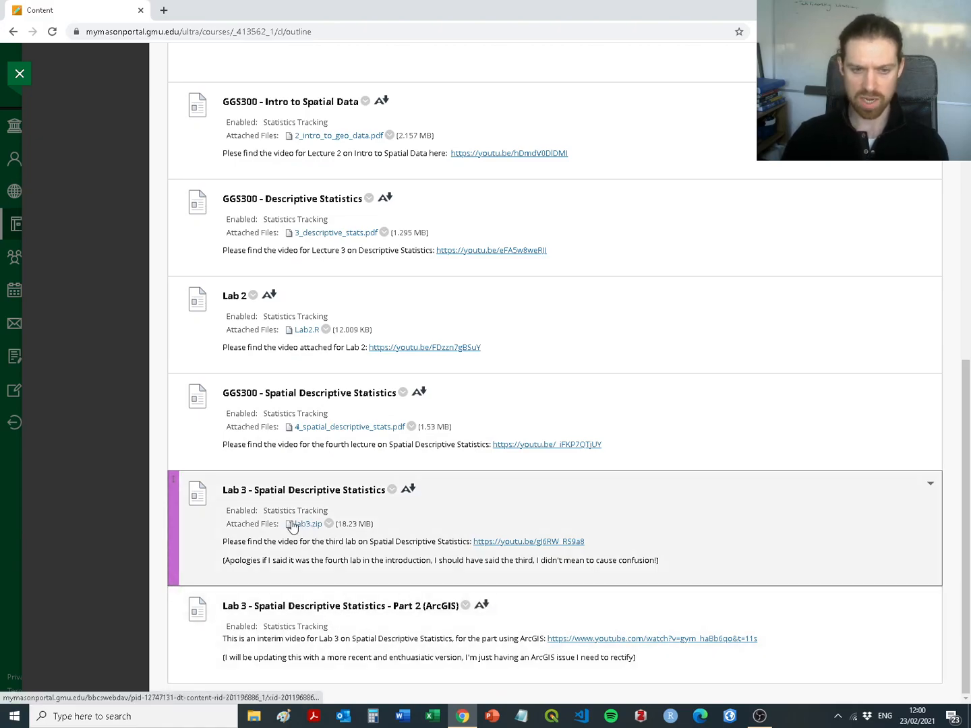
left_click(300, 525)
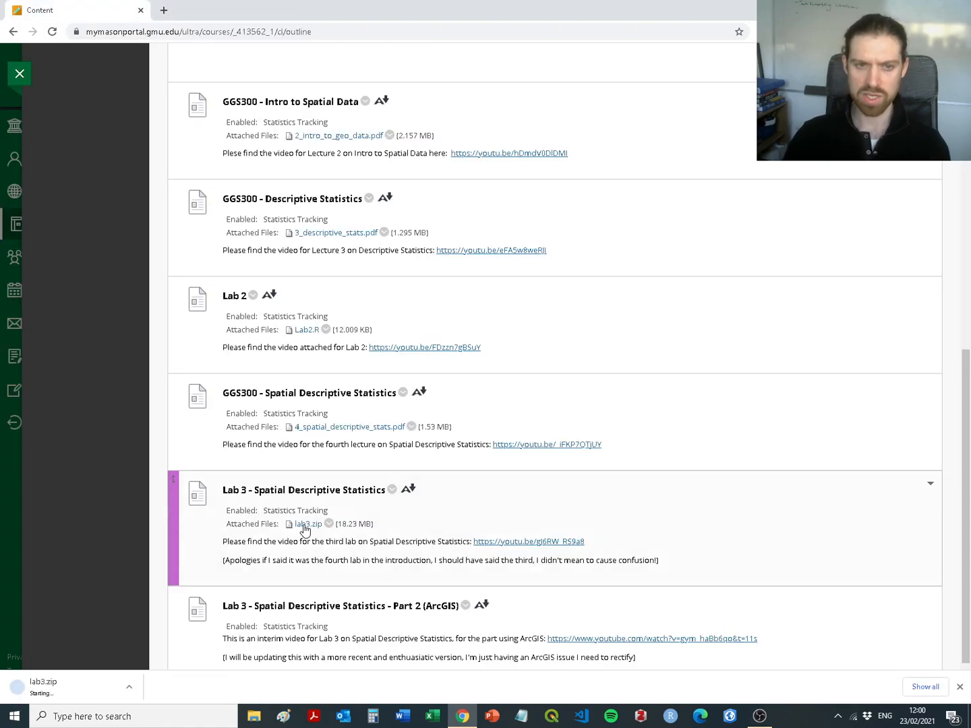
left_click(128, 688)
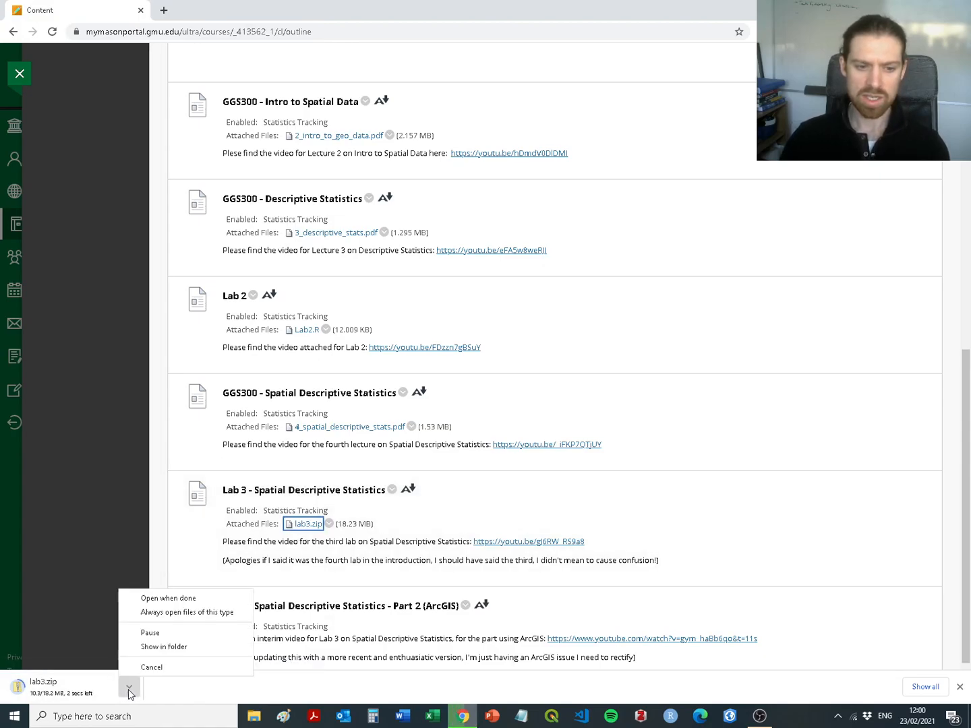
left_click(194, 648)
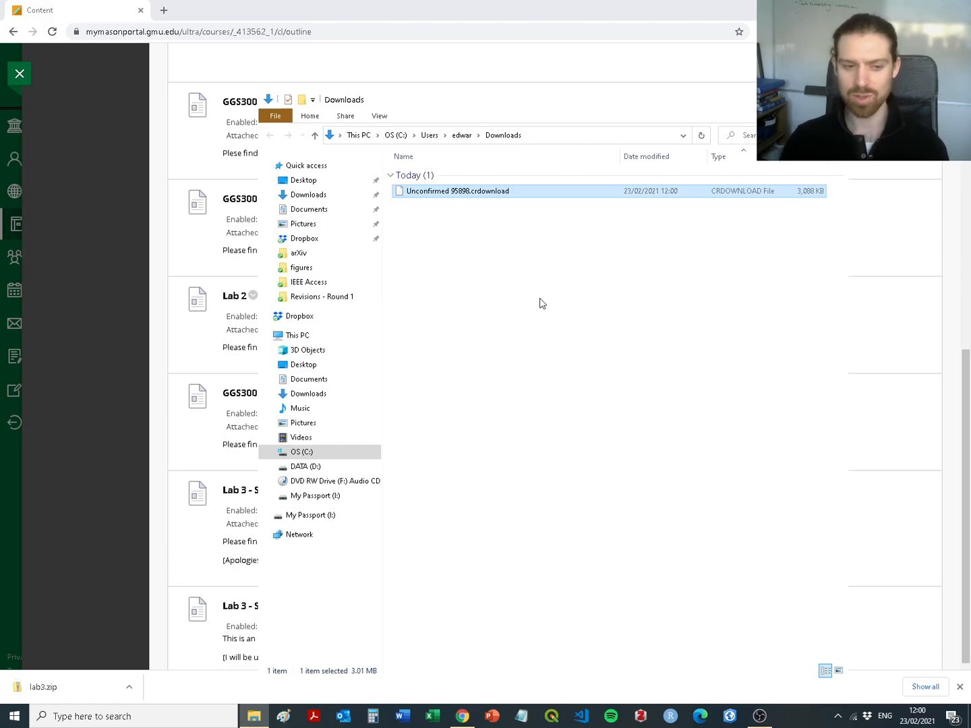
Move the lab3 zip file from the Downloads folder onto the desktop and show the desktop
left_click(968, 719)
key("alt+Tab")
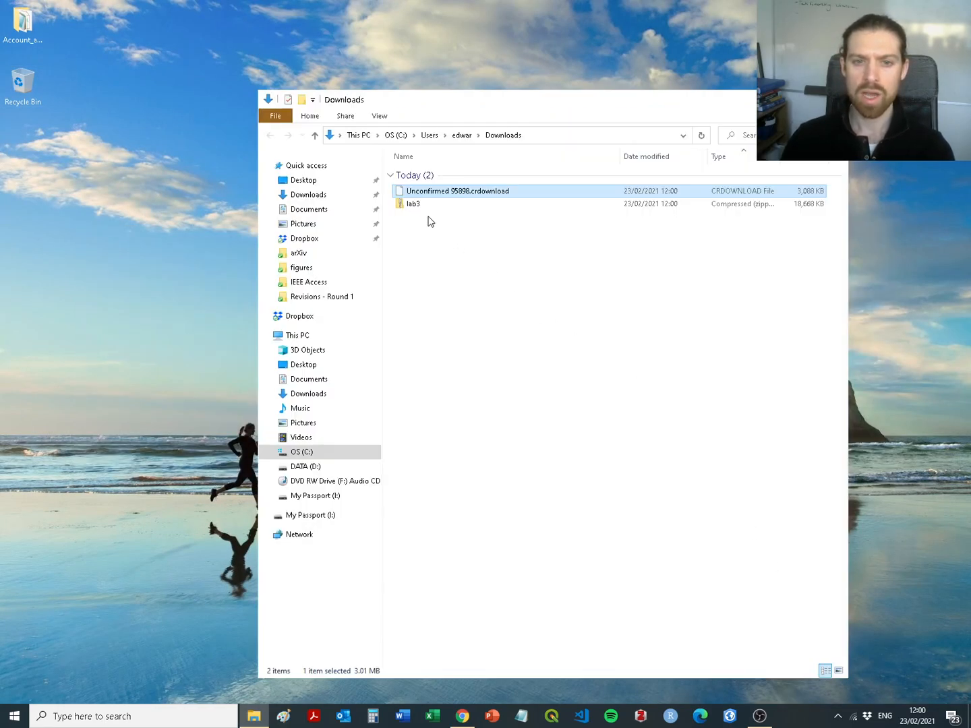
left_click_drag(425, 204, 126, 166)
left_click(452, 233)
left_click_drag(420, 209, 151, 203)
key("super+d")
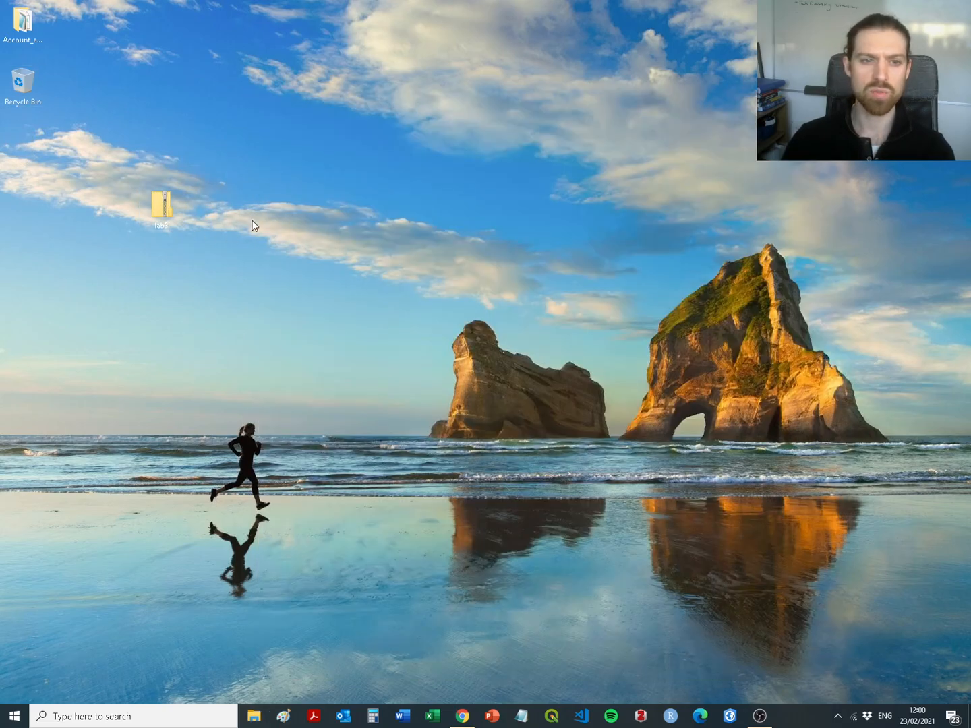
Extract the lab3 zip archive into a lab3 folder on the desktop
right_click(145, 217)
left_click(230, 254)
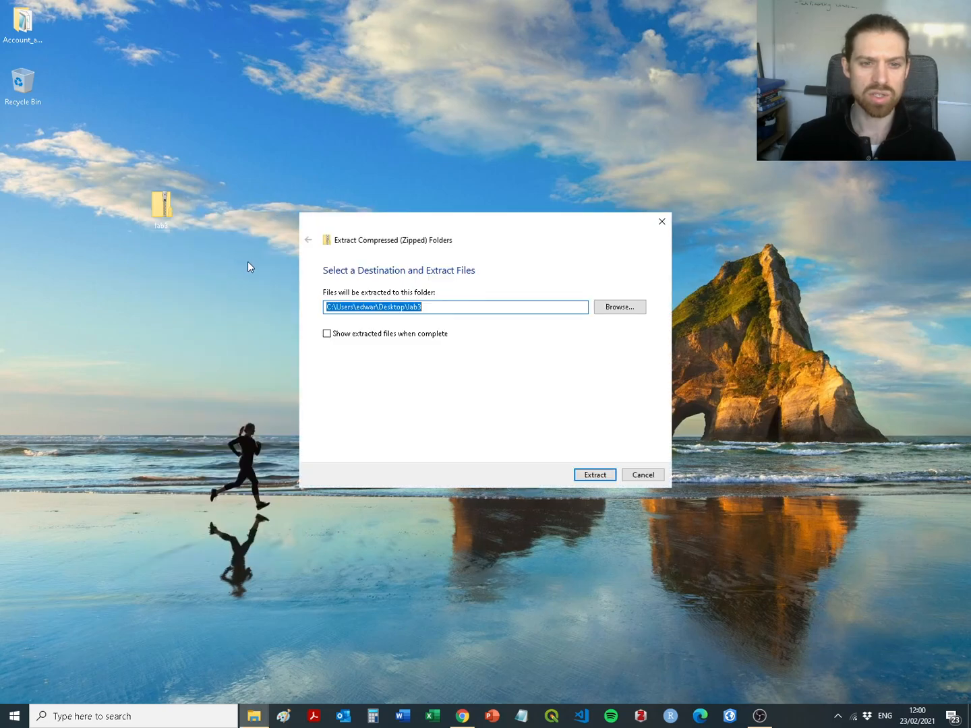
left_click(594, 475)
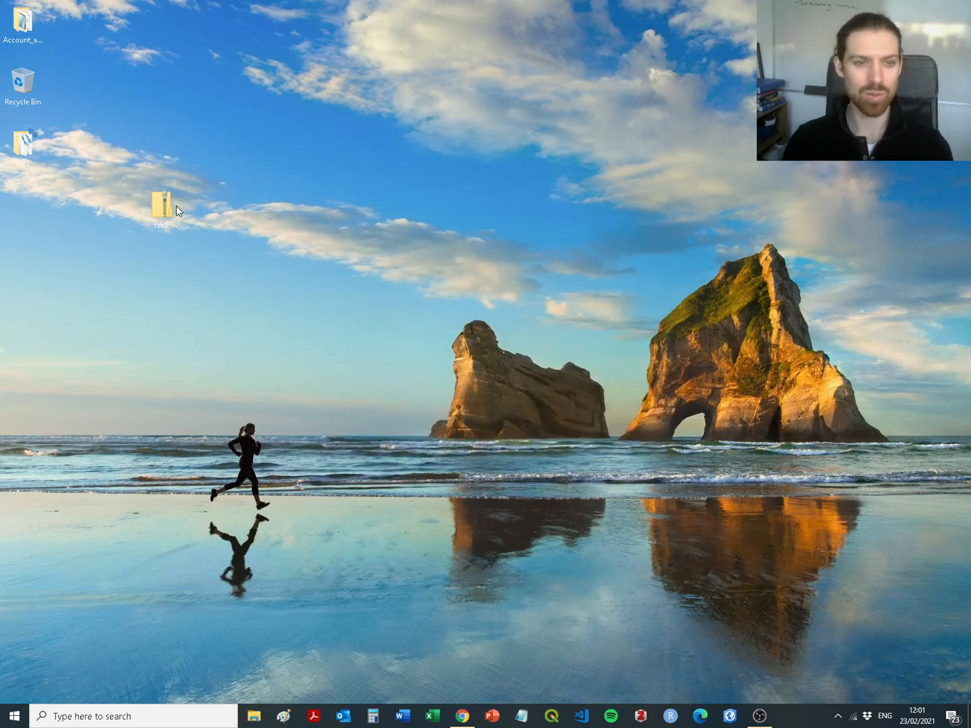
Open the extracted lab3 folder and bring up the lab3_GIS_directions document to read its instructions
double_click(25, 155)
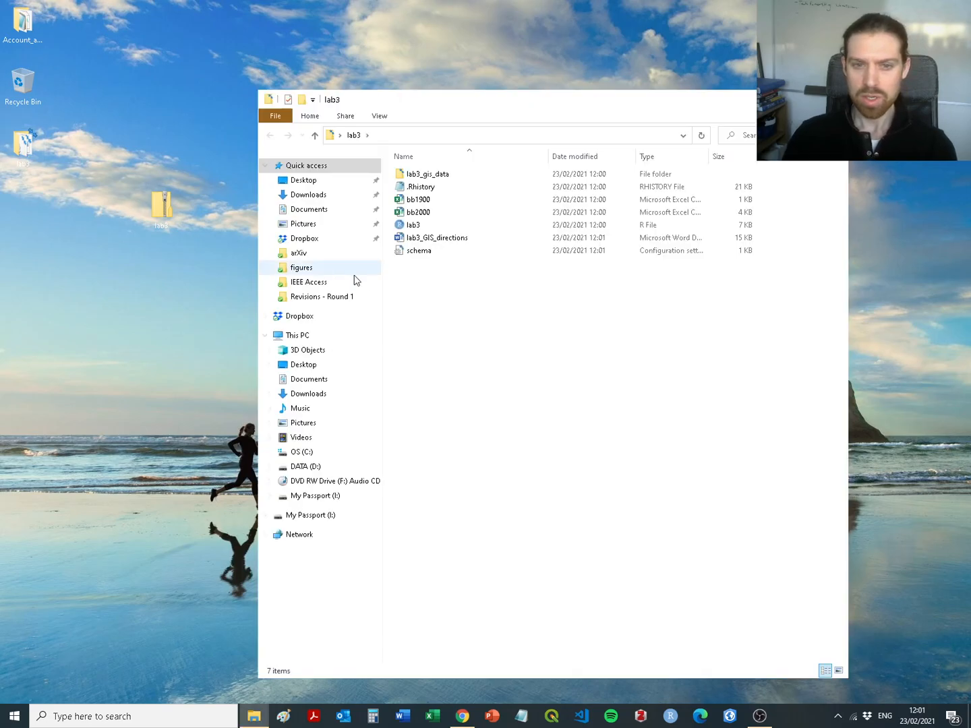
left_click(445, 240)
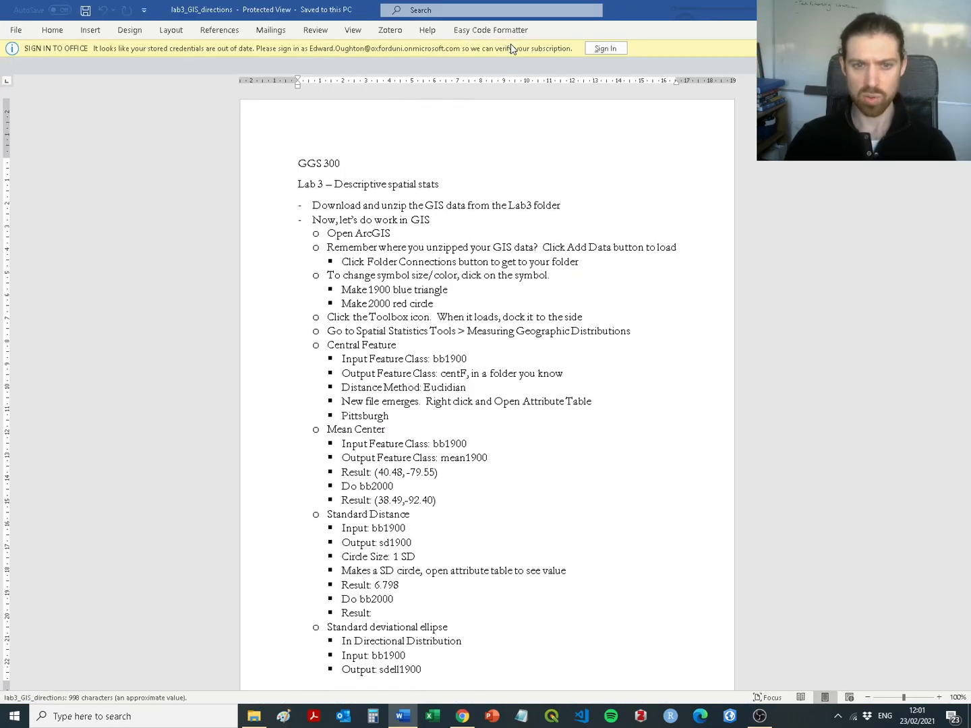
left_click(511, 46)
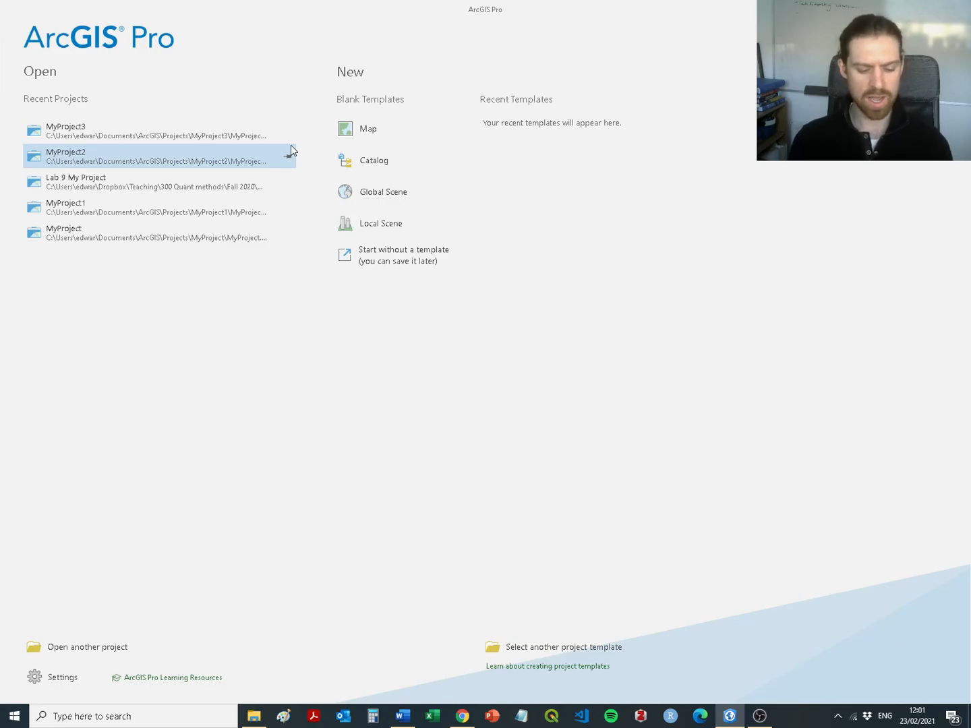
Switch to the Blackboard page in Chrome and view the Connecting to GGS Virtual Lab item
key("alt+Tab")
key("alt+Tab")
key("alt+Tab")
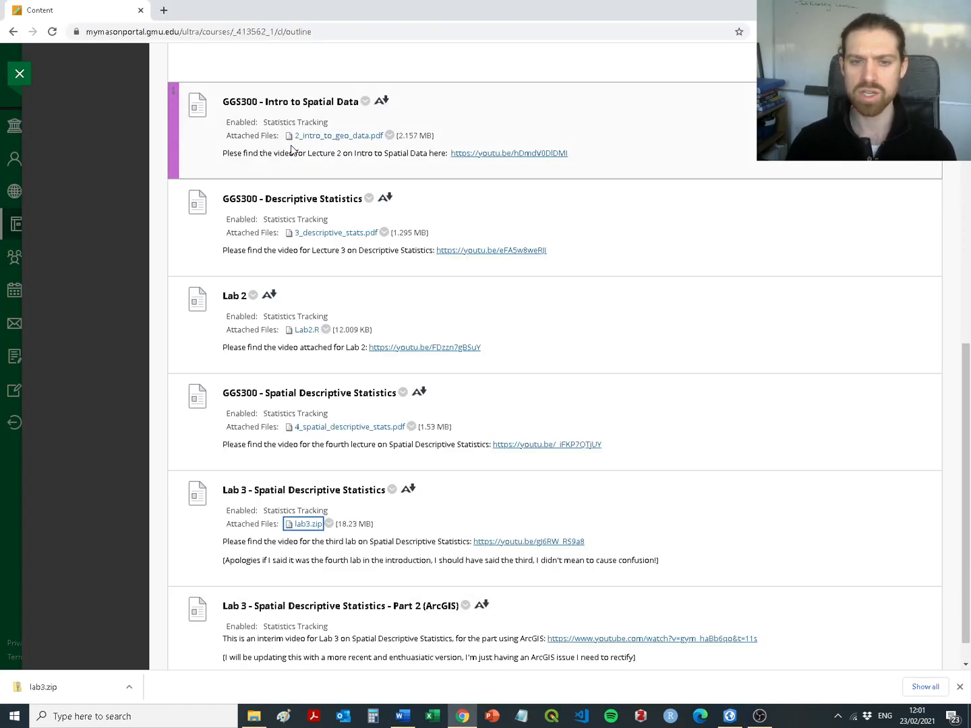
scroll(637, 465, "up", 10)
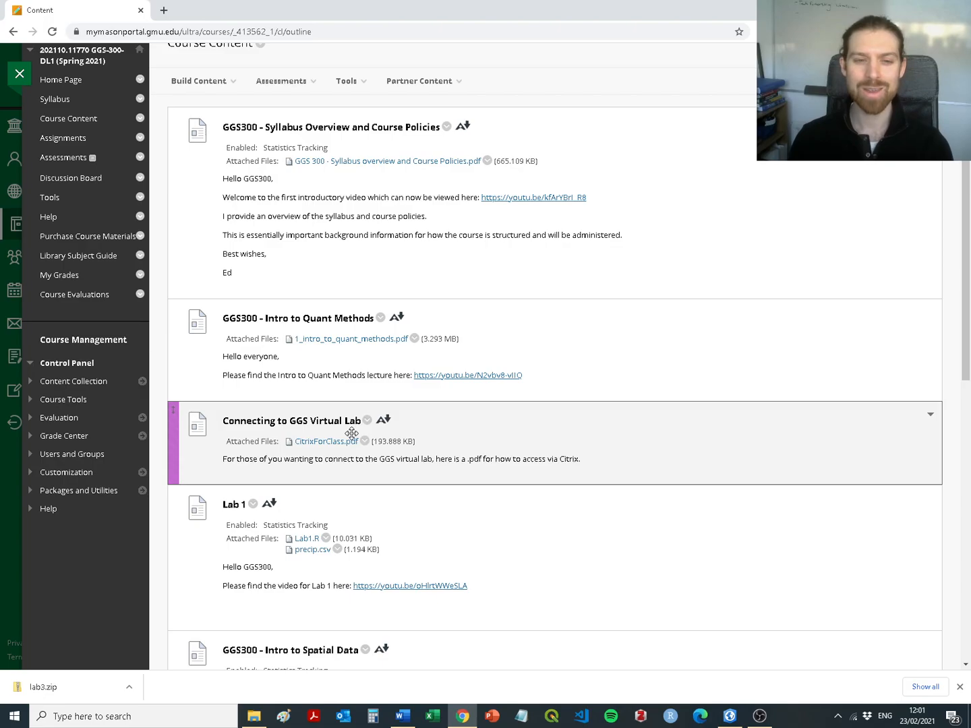
Switch to ArcGIS Pro and create a new project named MyProject4 from the blank Map template
key("alt+Tab")
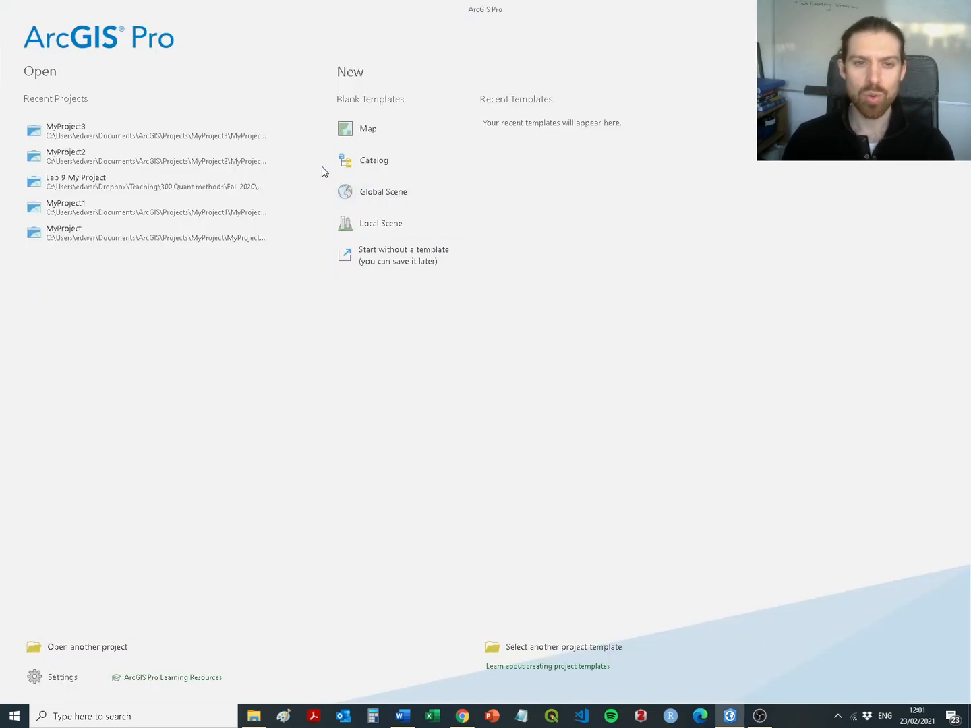
left_click(374, 134)
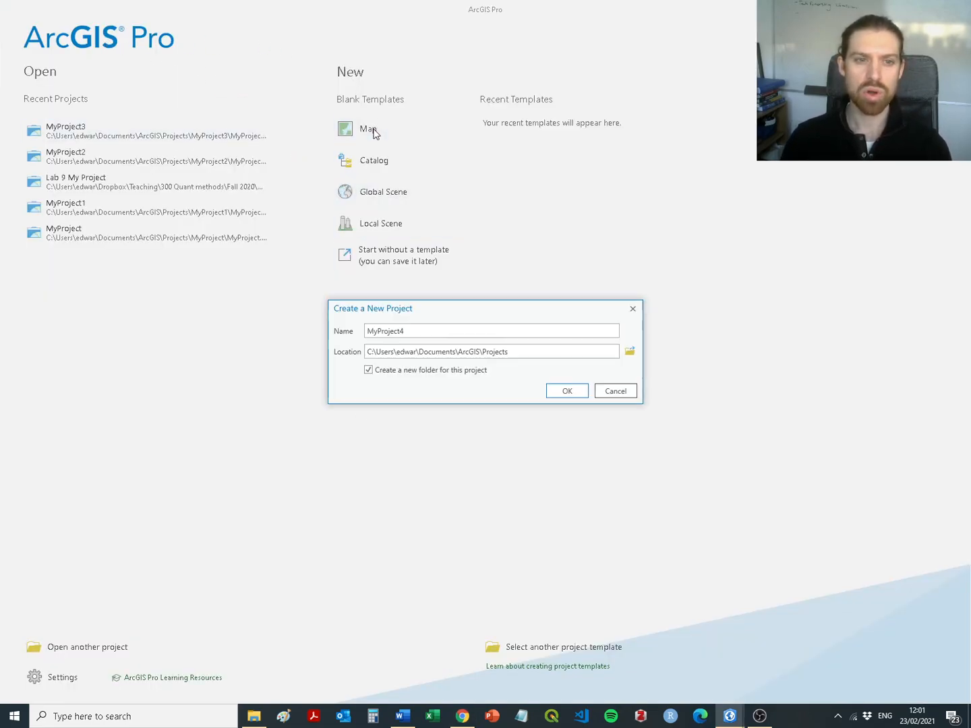
left_click(569, 392)
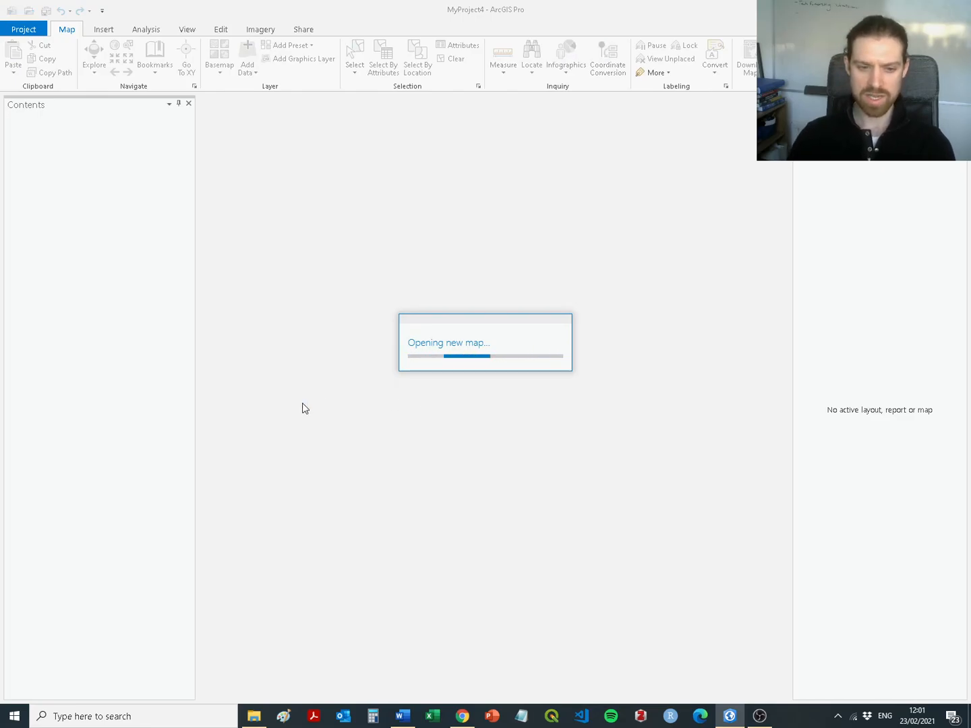
Switch to File Explorer and examine the contents of the lab3 folder and its lab3_gis_data subfolder
key("alt+Tab")
key("alt+Tab")
key("alt+Tab")
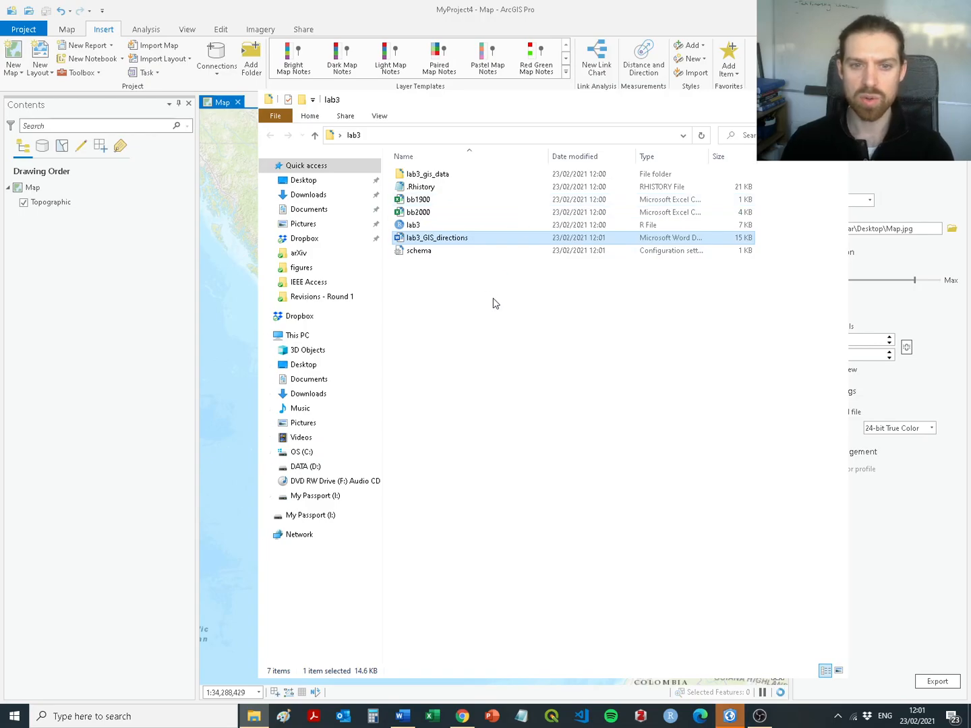
double_click(433, 174)
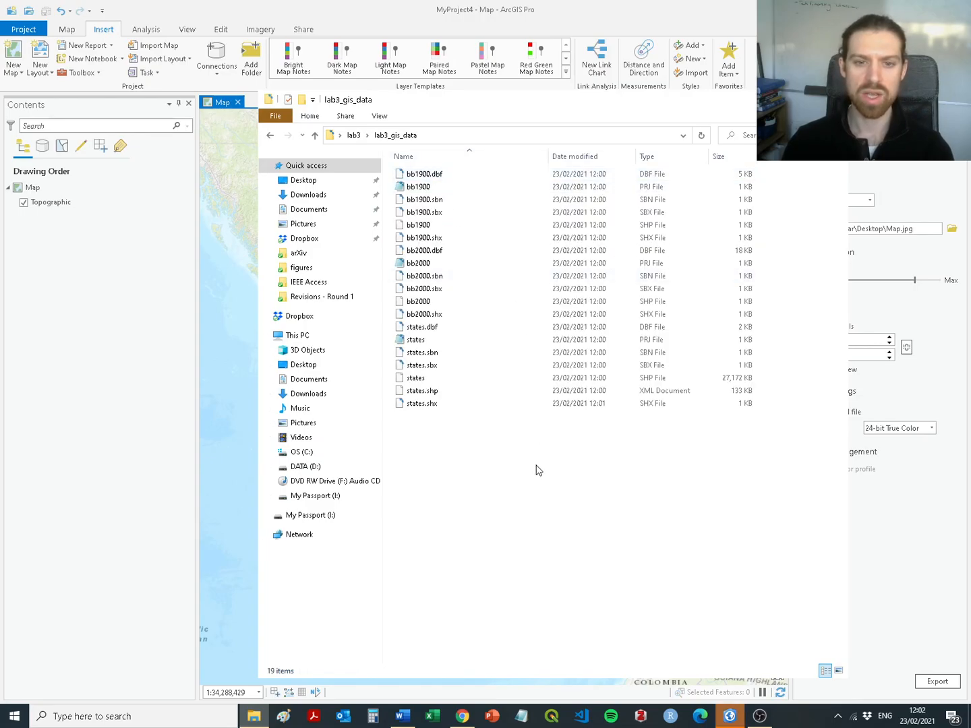
key("alt+Left")
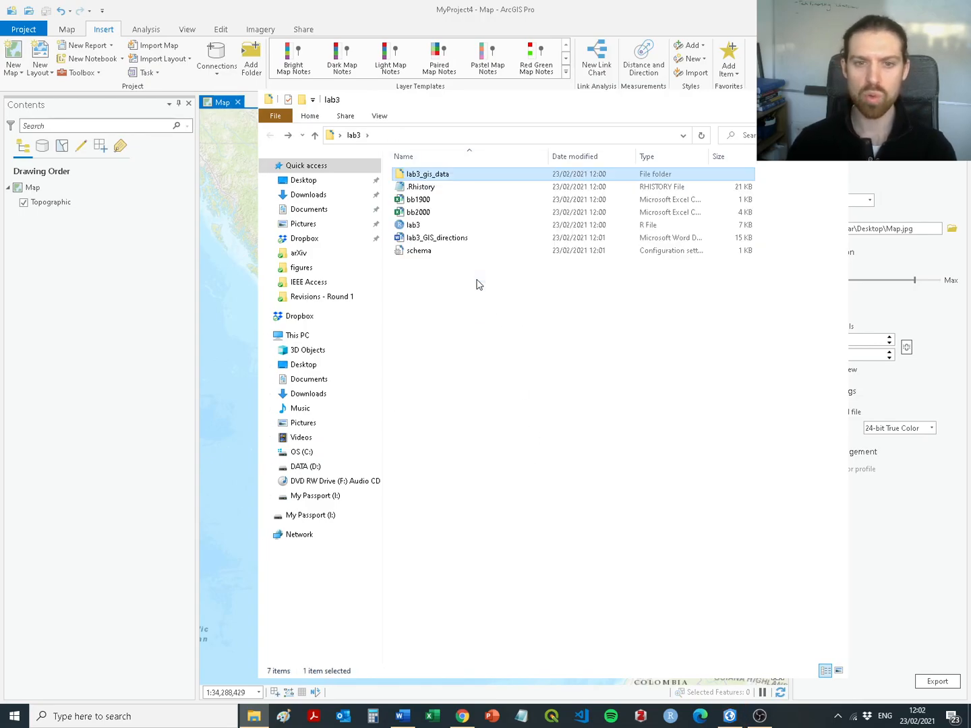
left_click(416, 227)
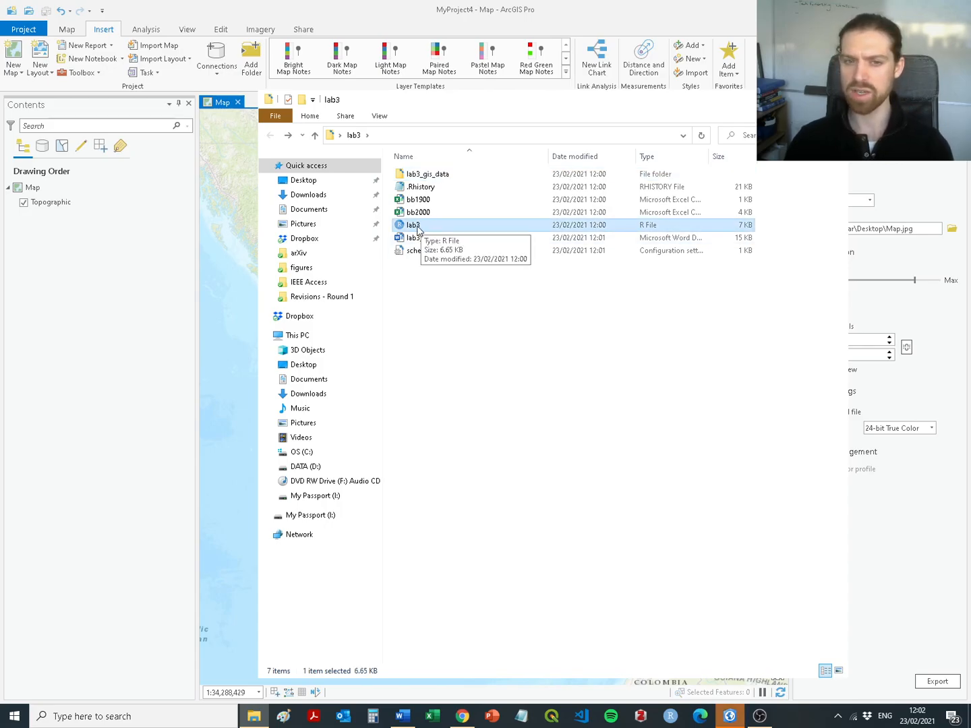
left_click(427, 215)
left_click(424, 202, "ctrl")
Open the lab3_gis_data folder and place its window in half the screen beside the ArcGIS Pro map
left_click(440, 177)
double_click(438, 176)
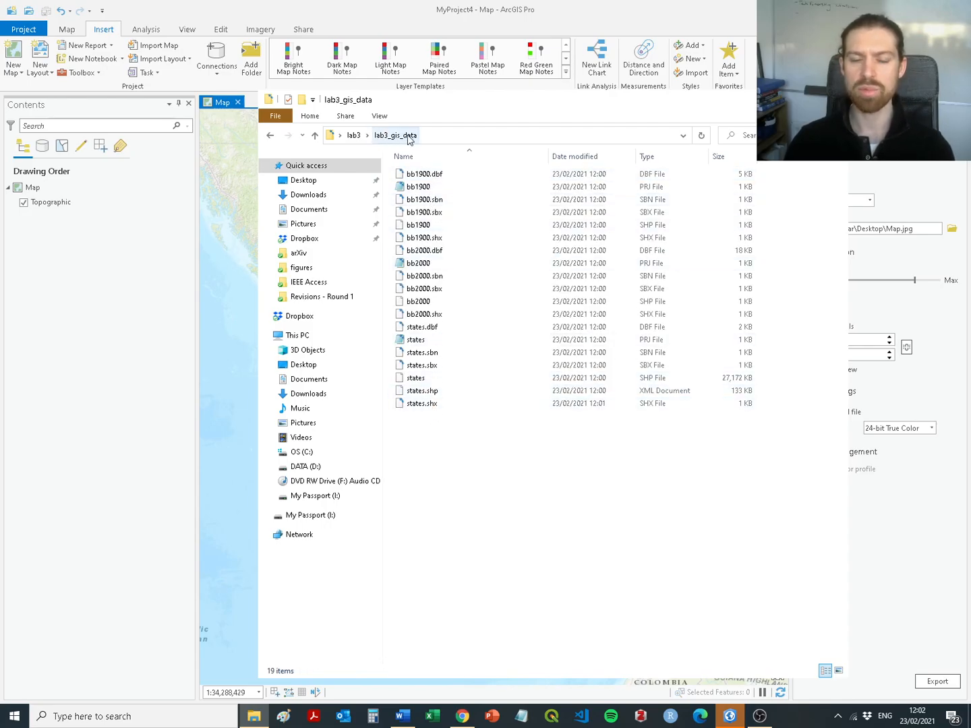
key("super+Right")
key("Return")
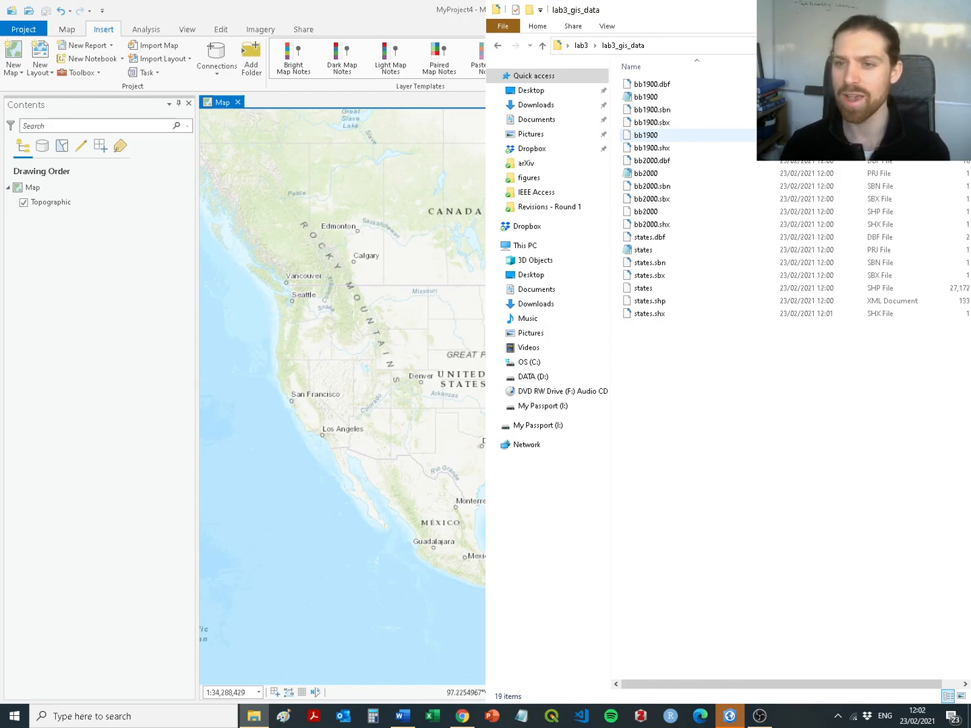
Add the bb1900, bb2000 and states SHP files from lab3_gis_data to the ArcGIS Pro map as layers
left_click(645, 135)
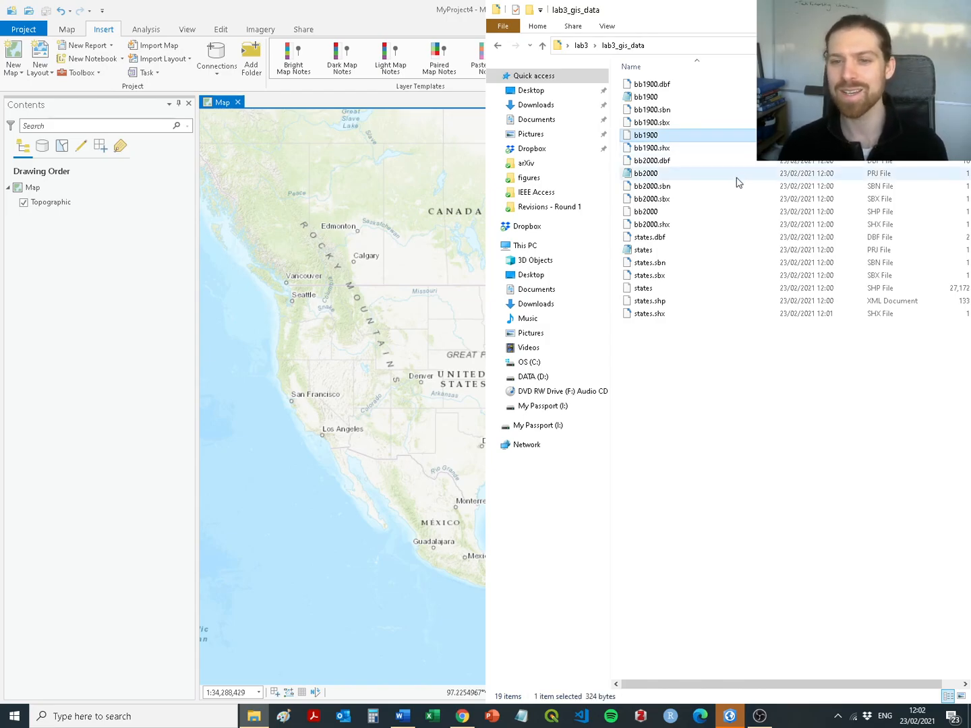
left_click(712, 213, "ctrl")
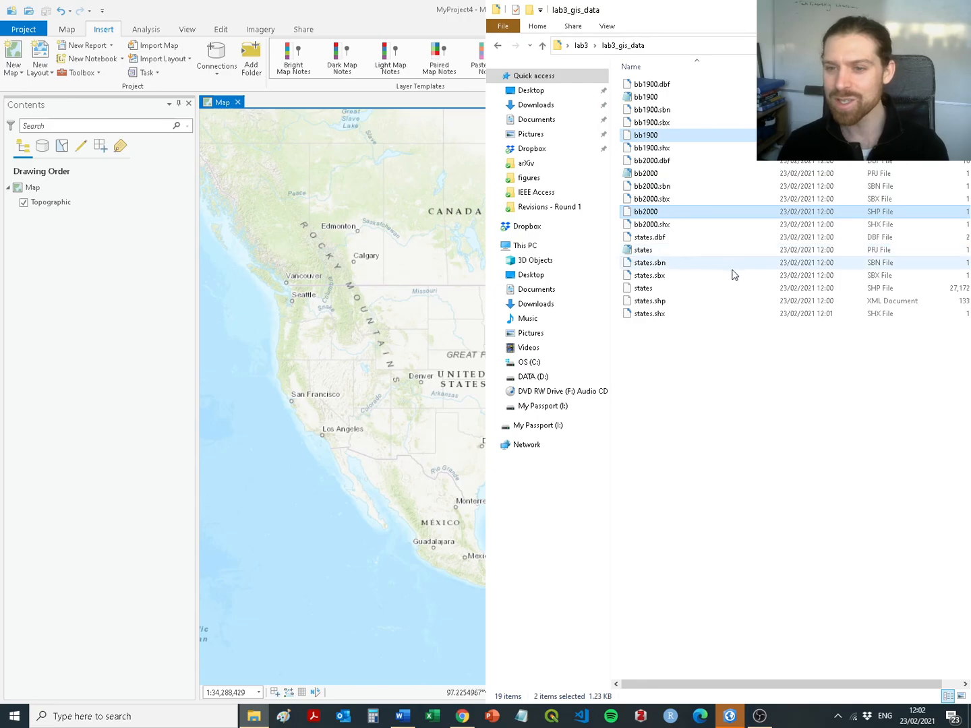
left_click(734, 290, "ctrl")
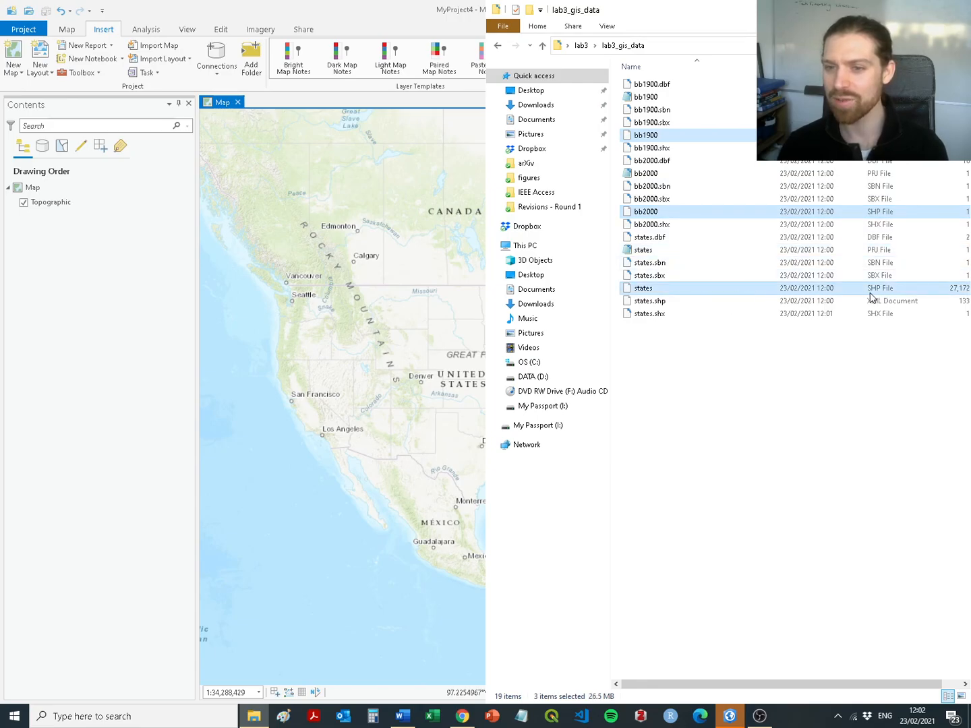
left_click_drag(722, 290, 100, 343)
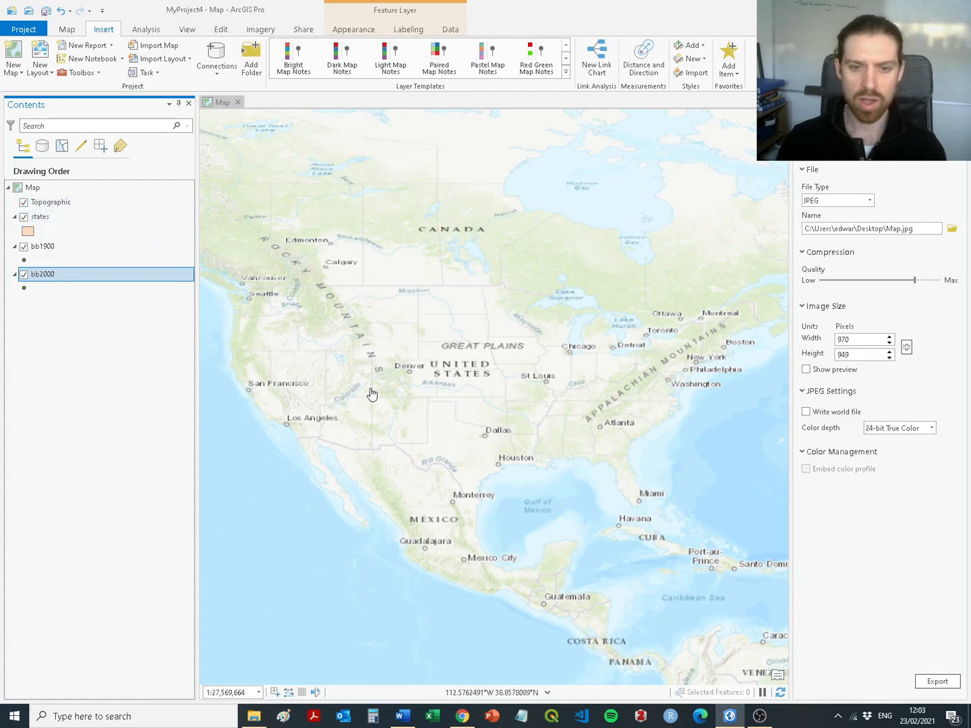
Reorder the layers so Topographic is at the bottom and states lies directly beneath bb1900 and bb2000
left_click(23, 203)
left_click_drag(54, 207, 54, 305)
left_click(25, 287)
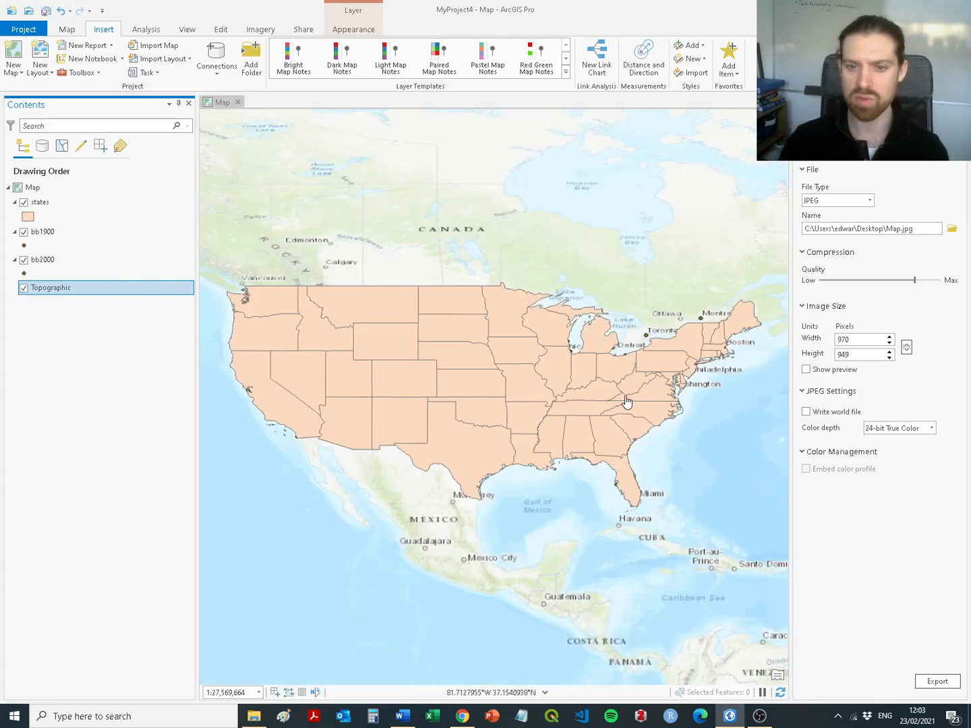
left_click_drag(38, 202, 38, 277)
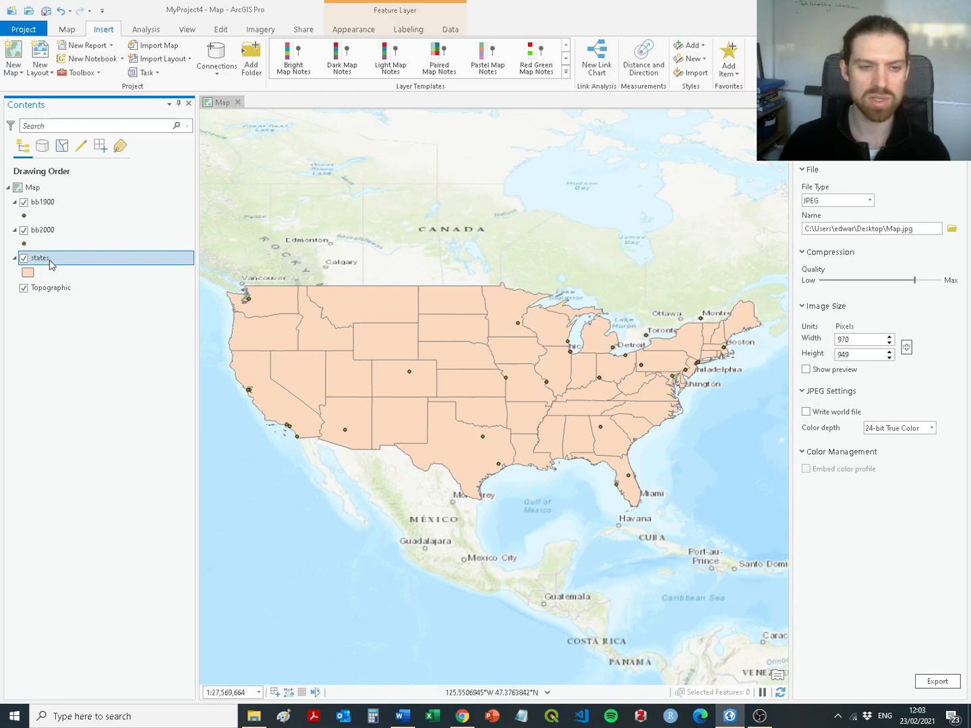
left_click(44, 204)
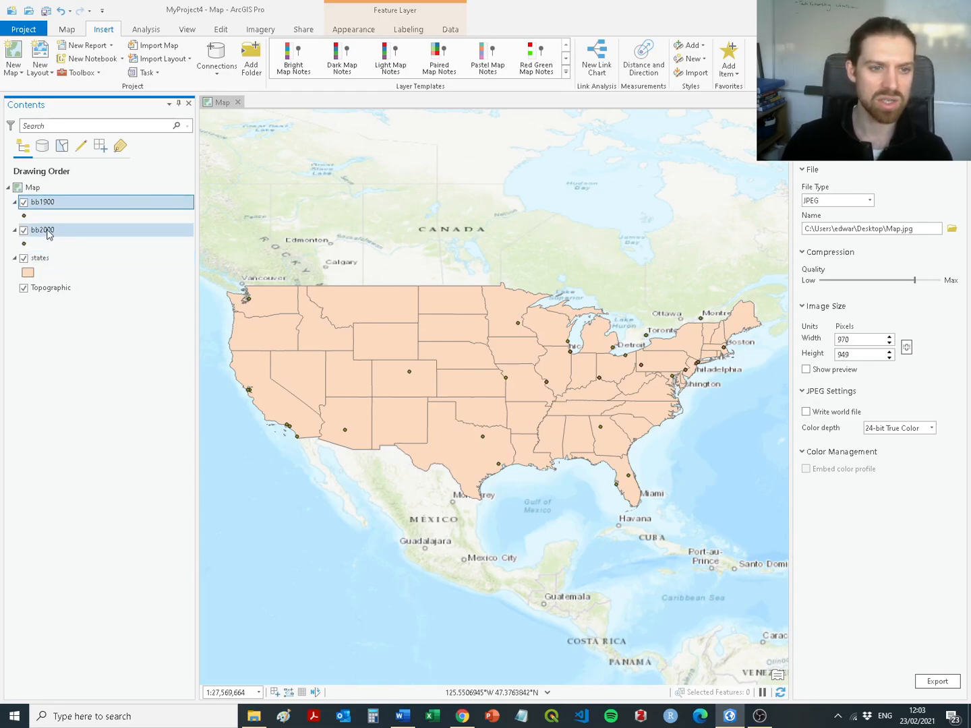
Remove the fill colour from the states layer's polygons so only their outlines are drawn over the basemap
left_click(51, 234)
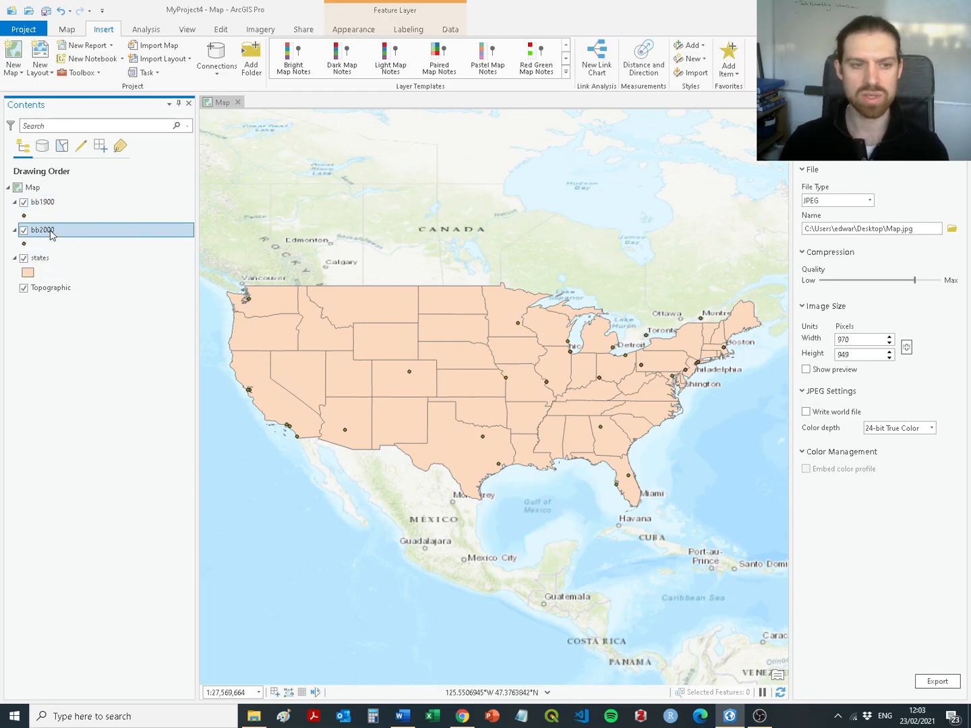
right_click(39, 273)
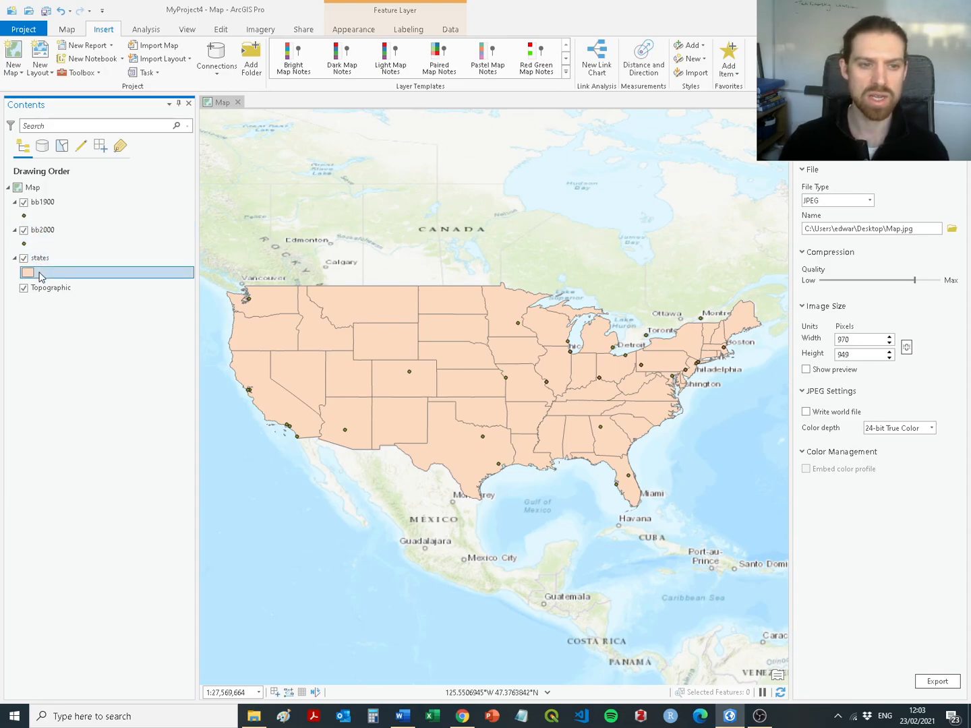
left_click(52, 277)
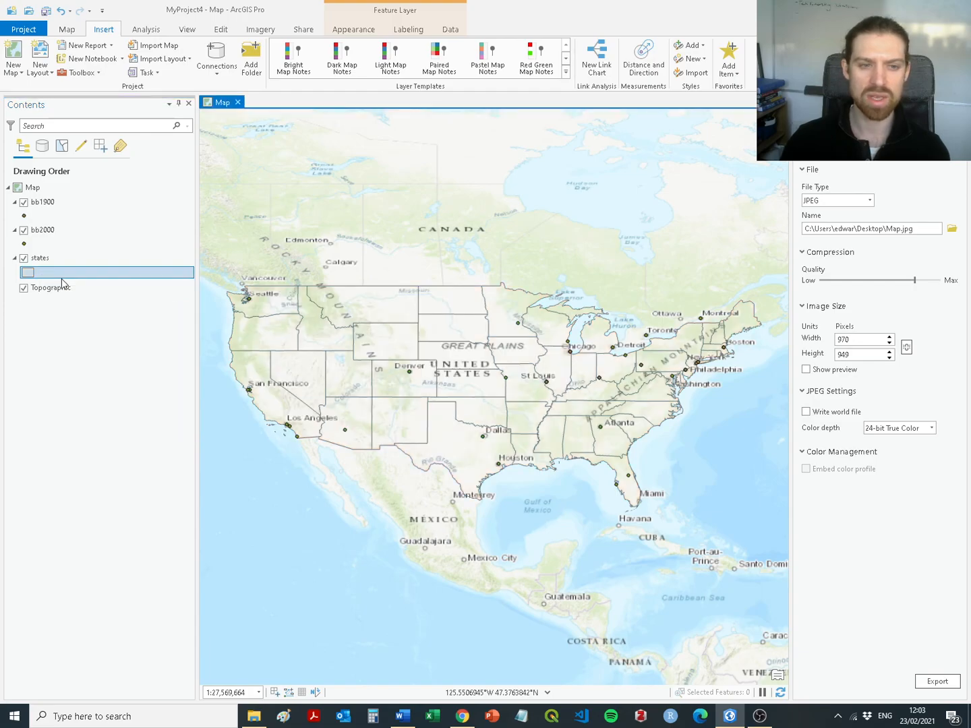
left_click(50, 262)
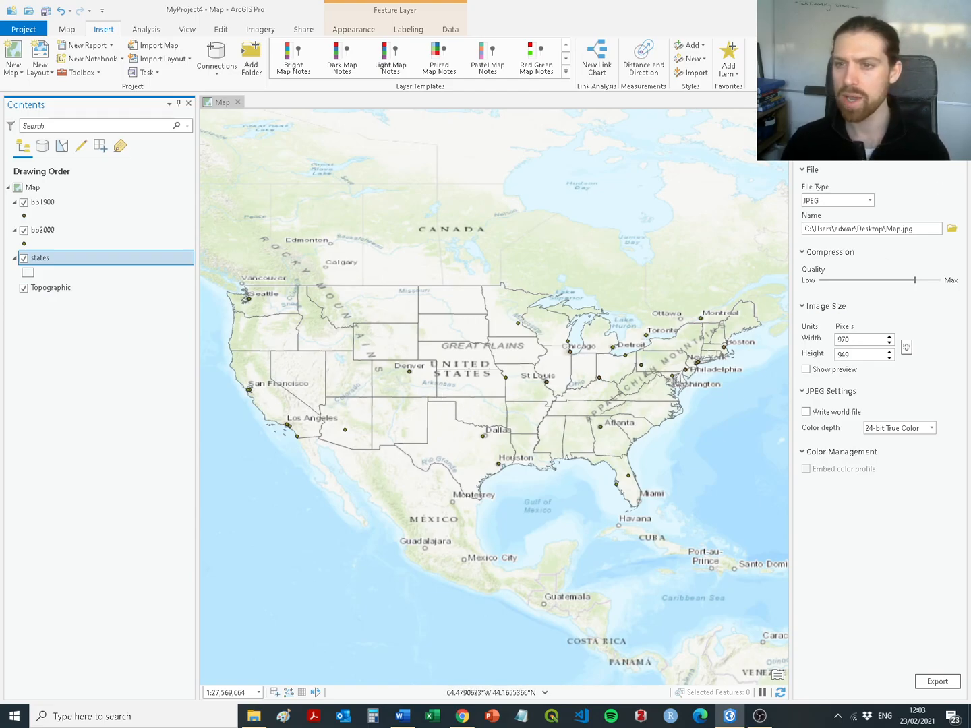
left_click(962, 103)
Switch to lab3_GIS_directions in Word and read the instructions up to the symbol changes for the 1900 and 2000 layers
key("alt+Tab")
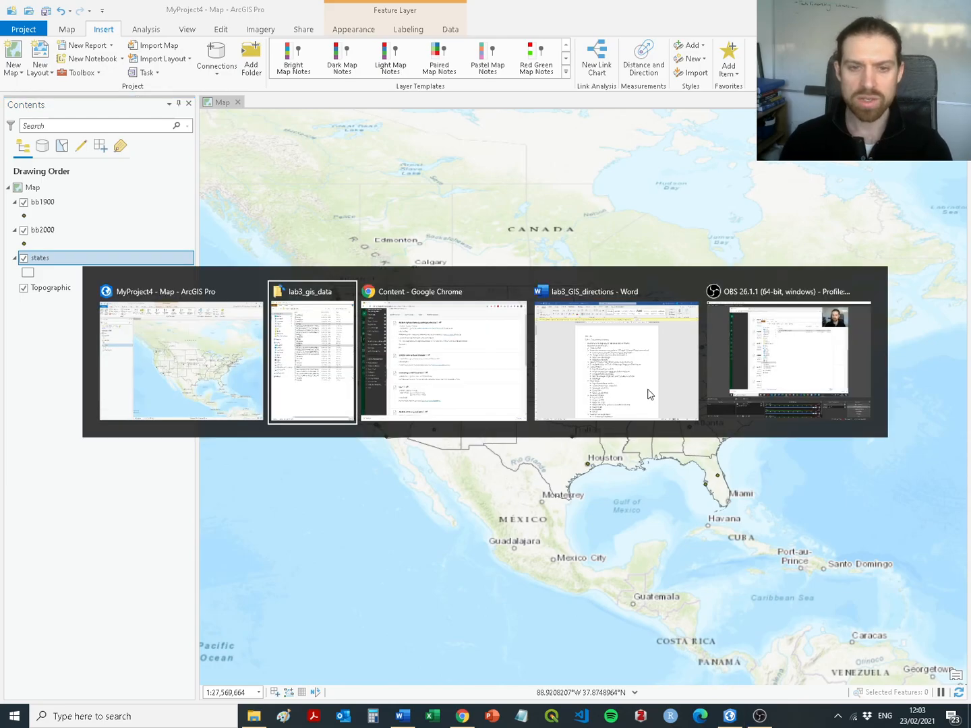
key("Tab")
key("Tab")
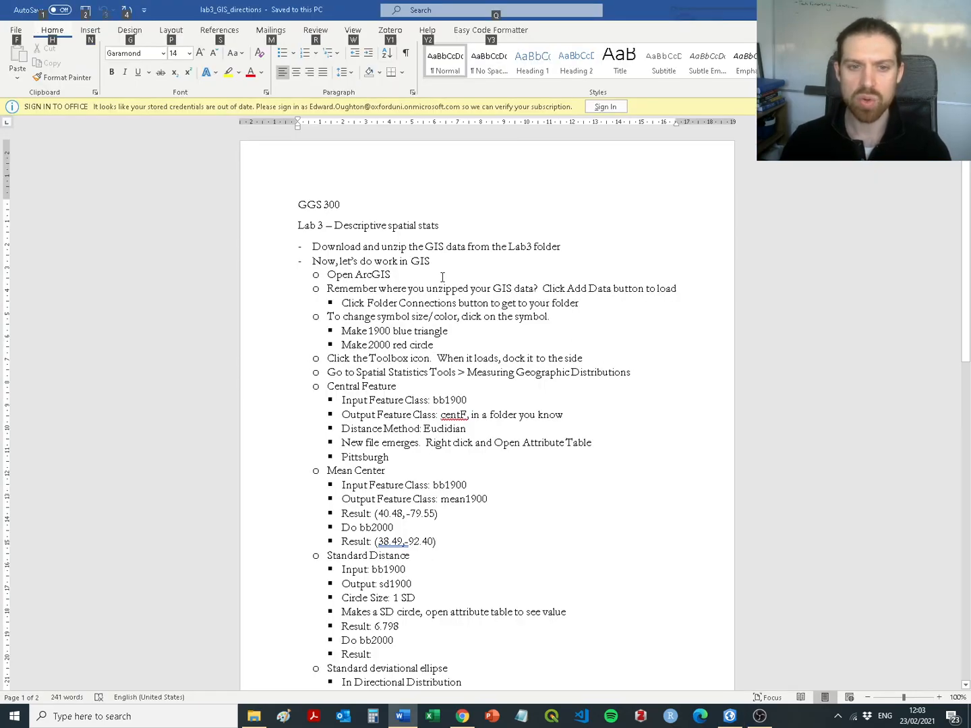
left_click_drag(314, 247, 565, 242)
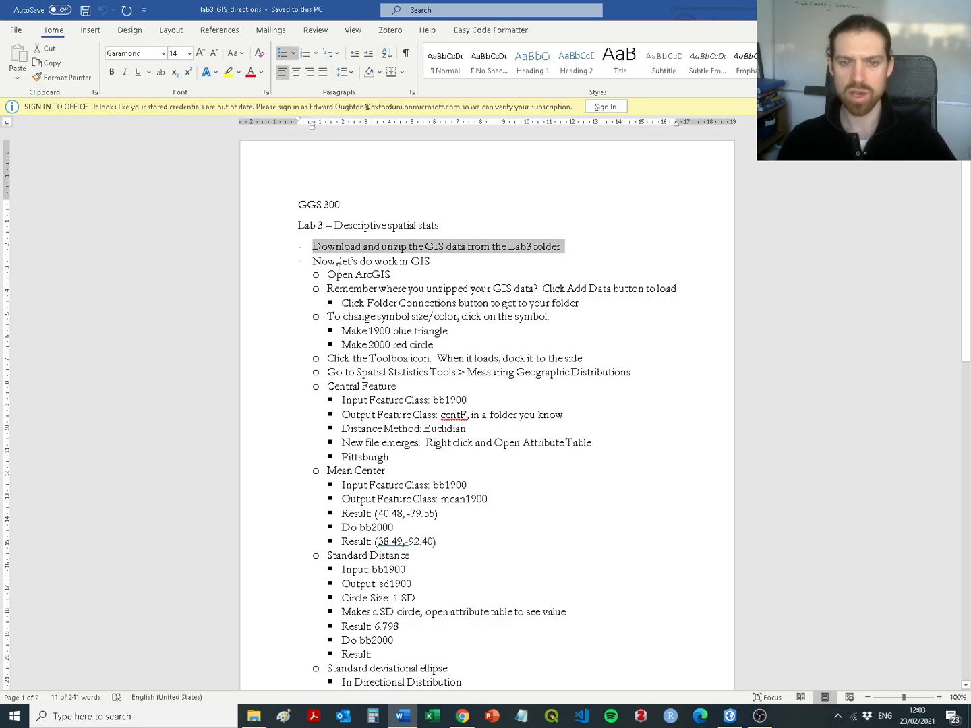
left_click_drag(326, 264, 409, 283)
left_click_drag(326, 287, 436, 331)
left_click(435, 331)
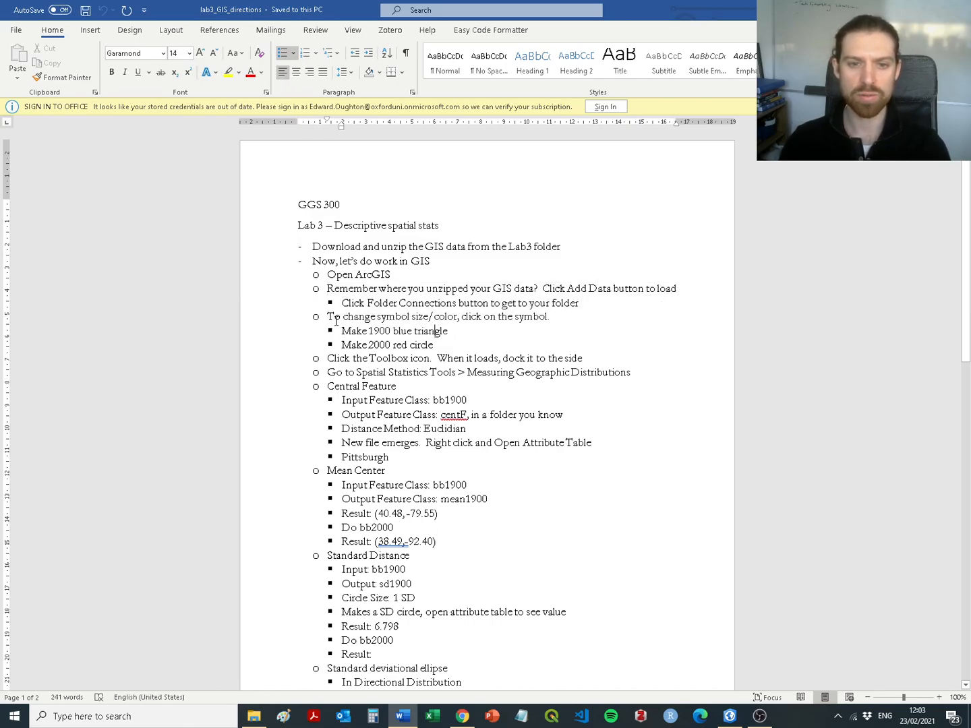
scroll(330, 316, "up", 6, "ctrl")
left_click_drag(233, 312, 440, 351)
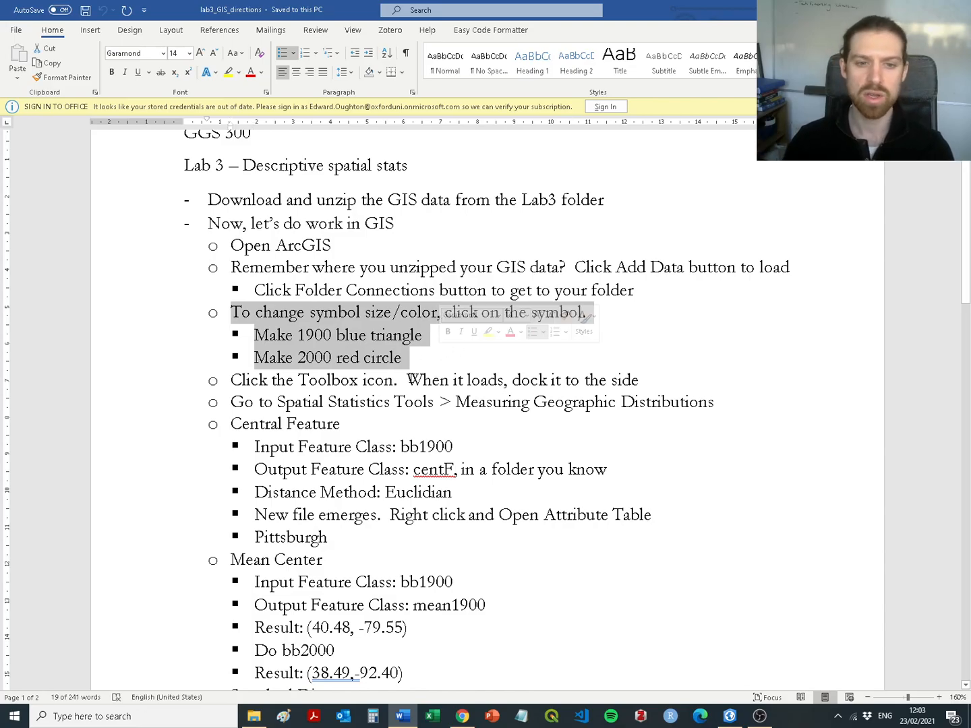
left_click(288, 357)
left_click_drag(267, 335, 397, 336)
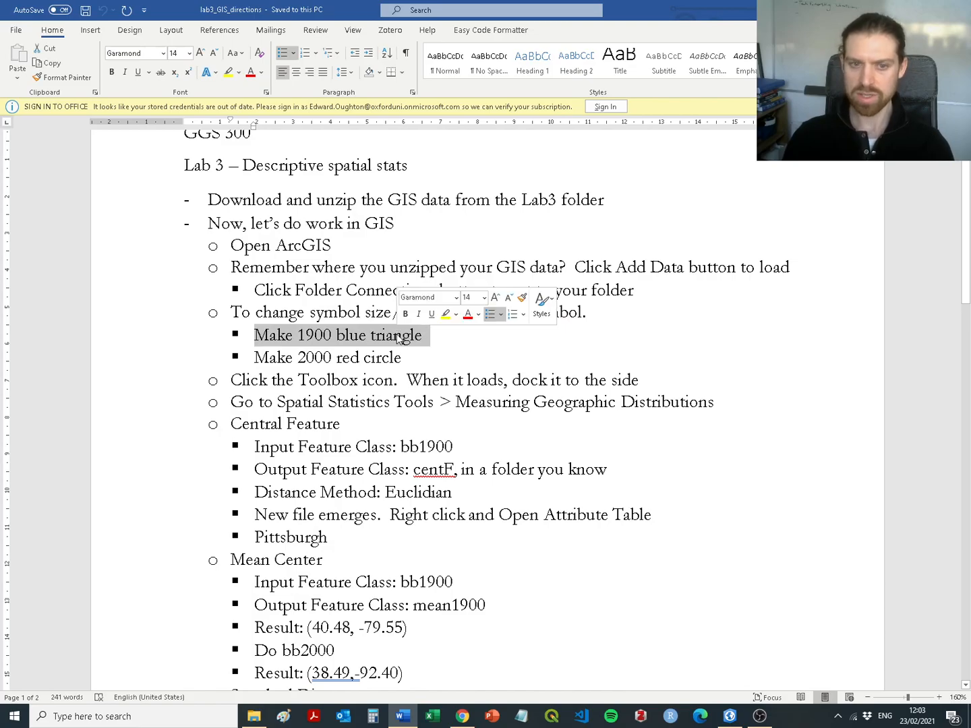
Return to ArcGIS Pro and change the bb1900 layer's point symbol to Triangle 1 from the ArcGIS 2D gallery
key("alt+Tab")
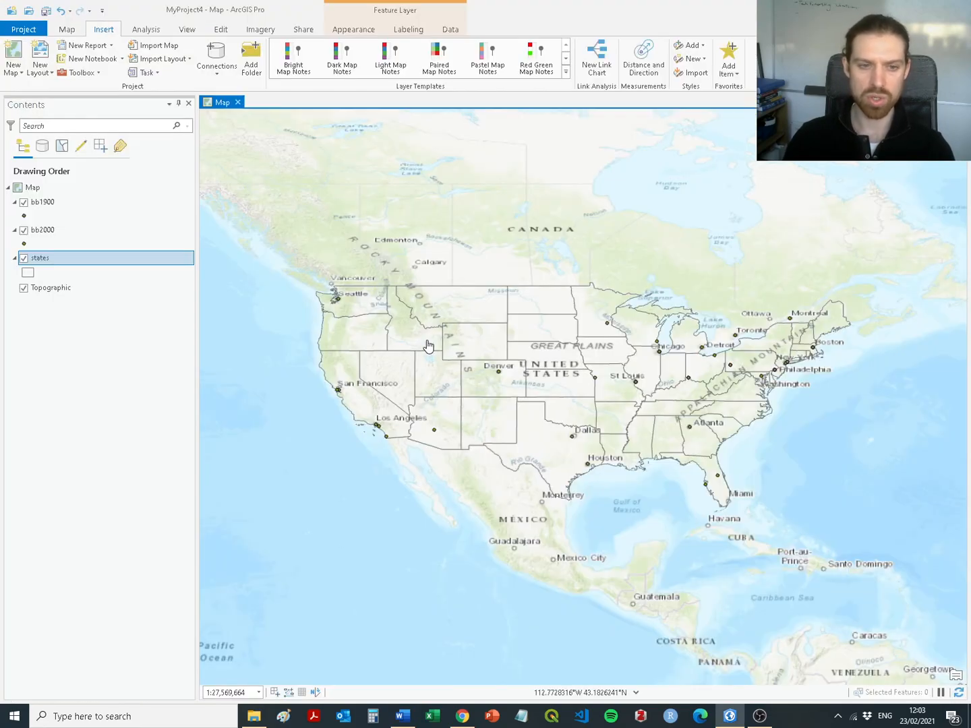
left_click(45, 207)
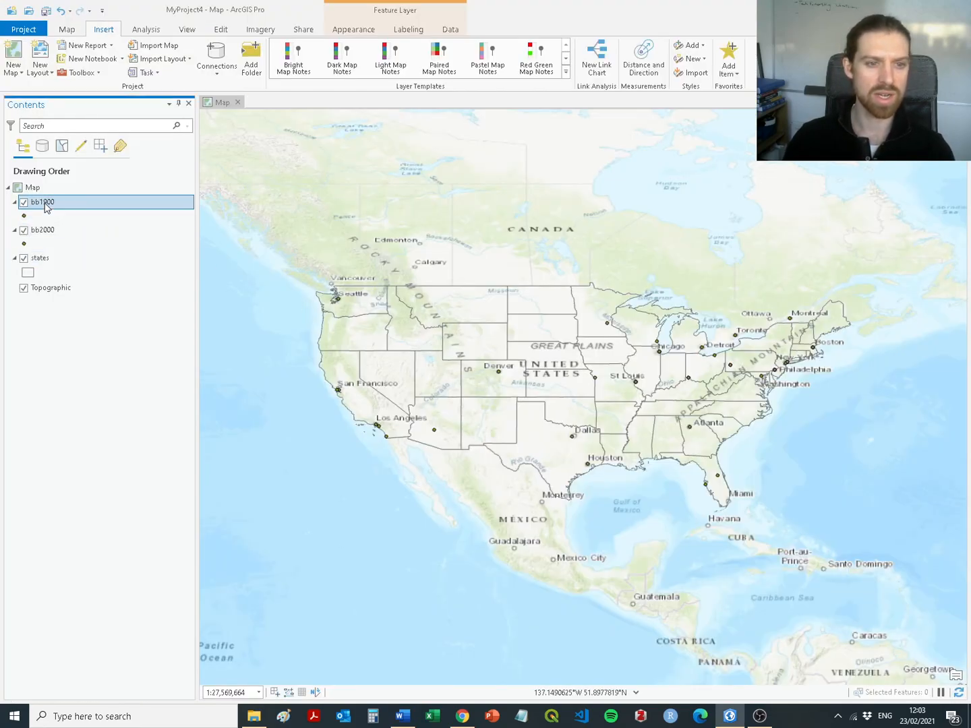
right_click(46, 205)
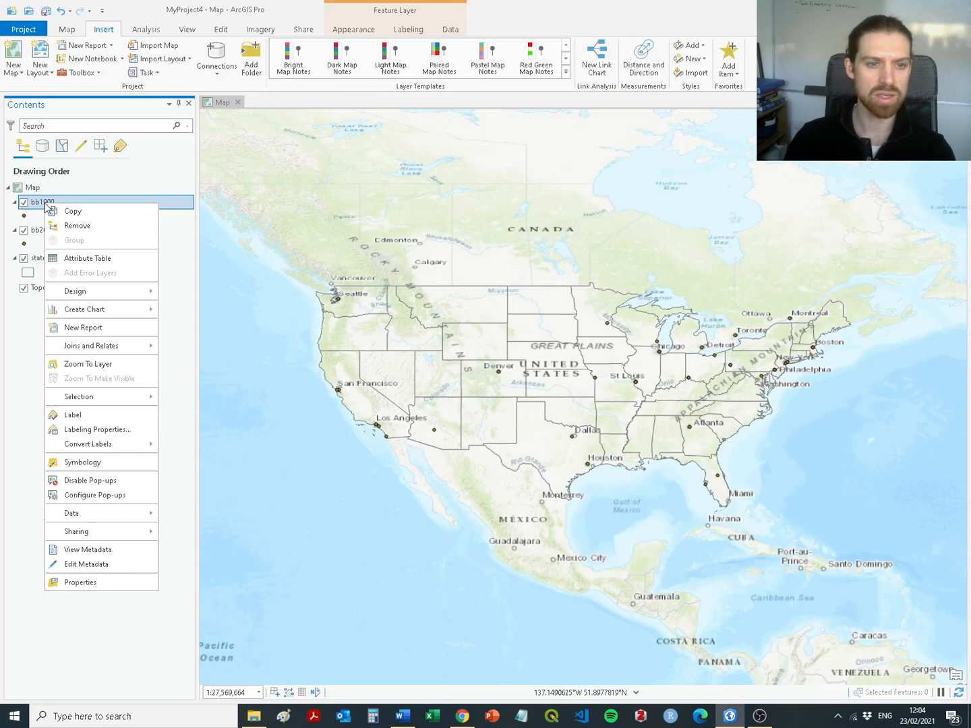
left_click(94, 469)
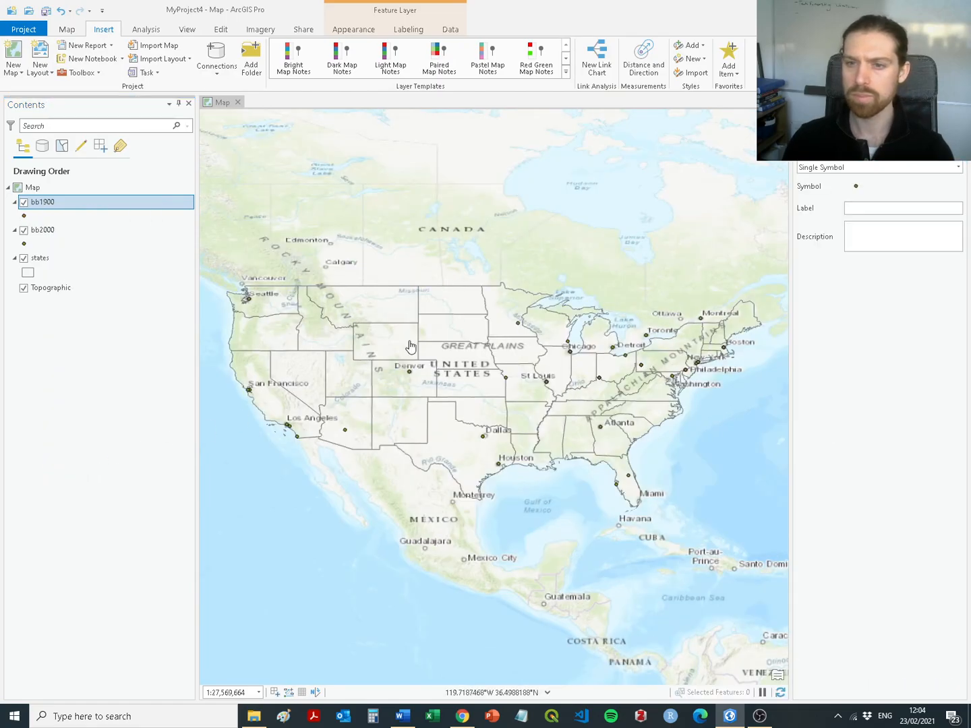
left_click(860, 186)
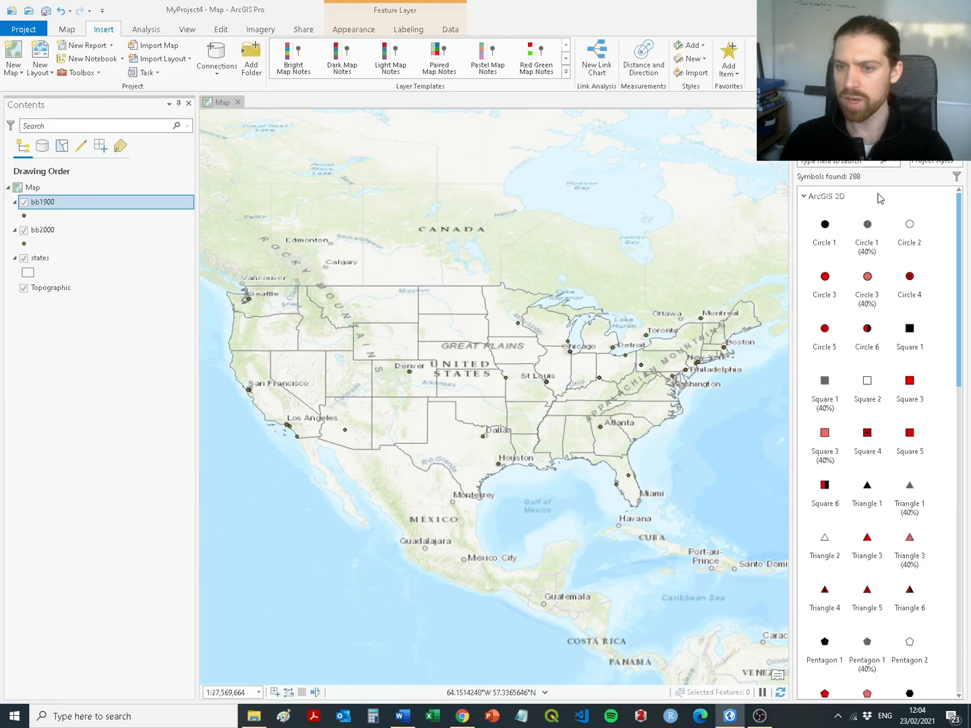
left_click(870, 494)
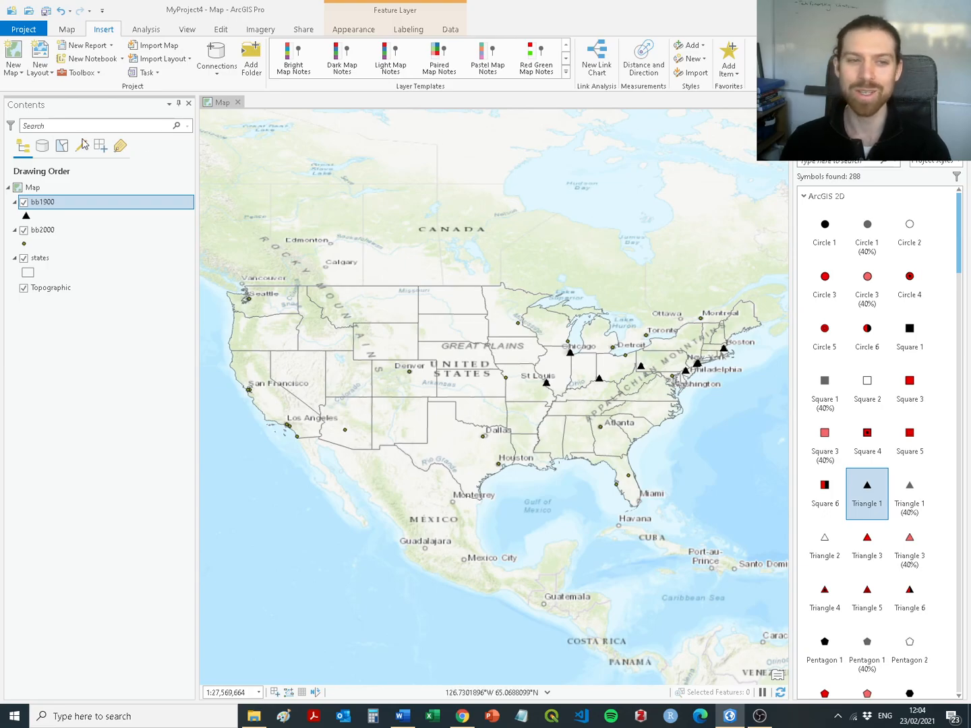
Colour the bb1900 triangle symbol a strong blue and close the Symbology pane
left_click(30, 216)
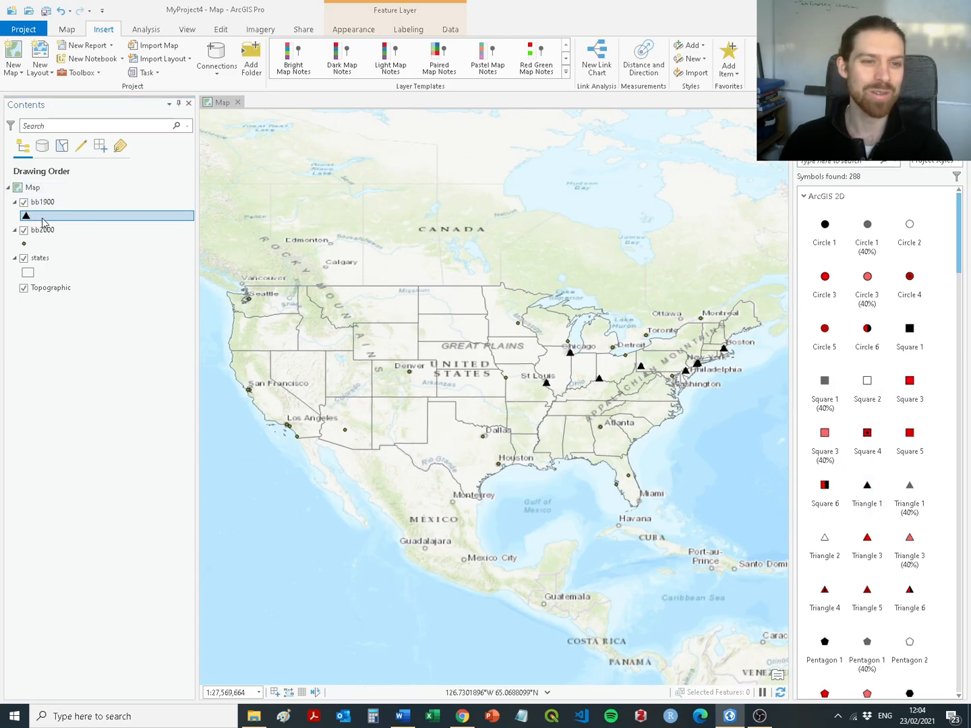
right_click(42, 222)
left_click(155, 290)
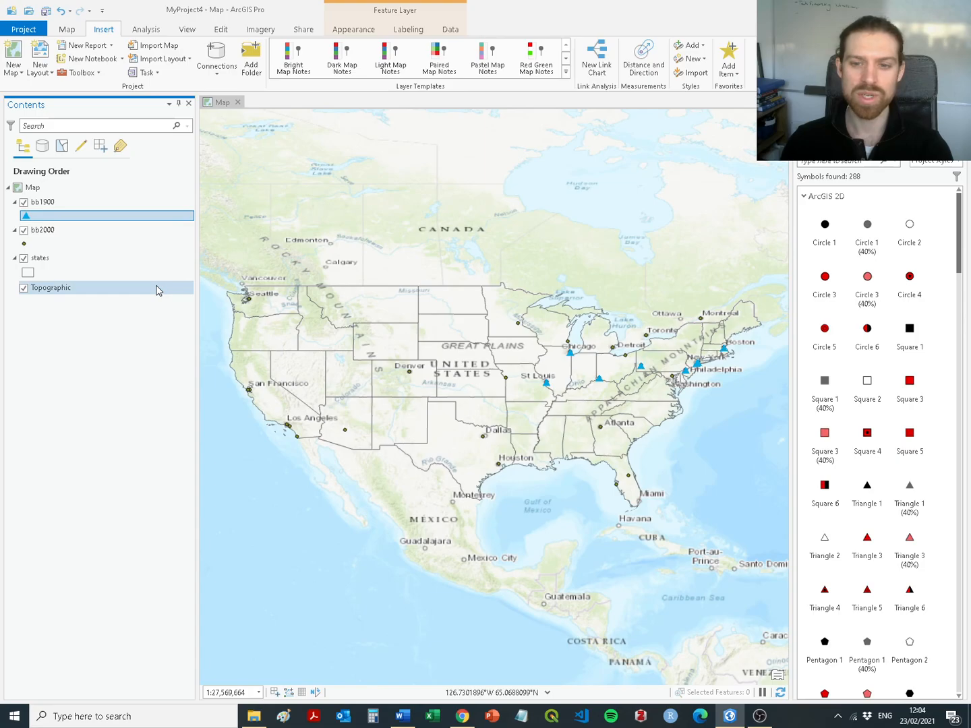
right_click(85, 216)
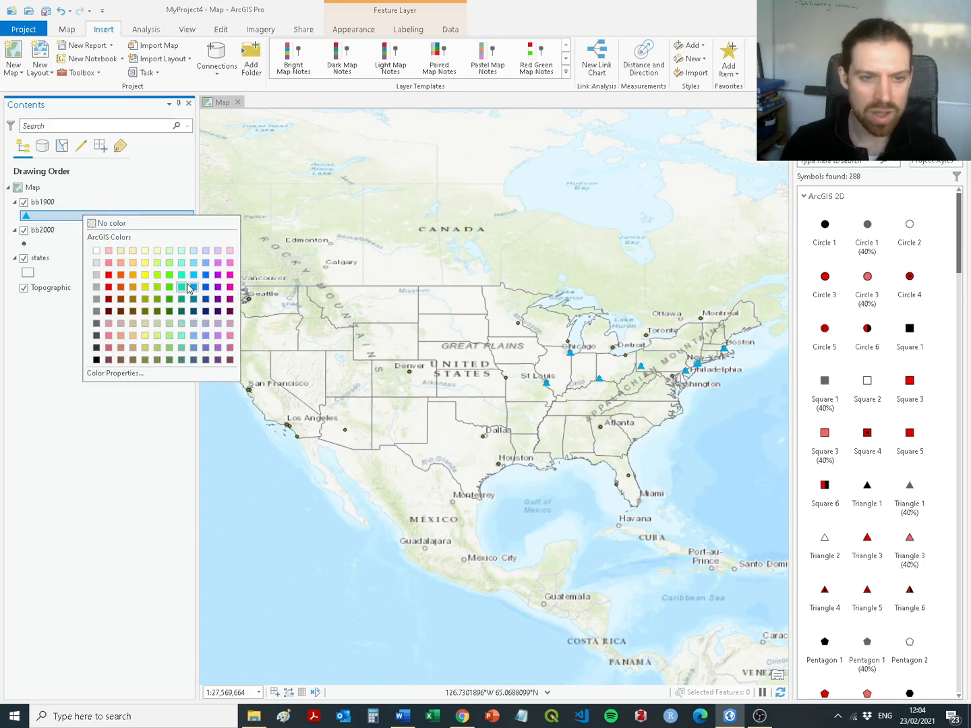
left_click(208, 290)
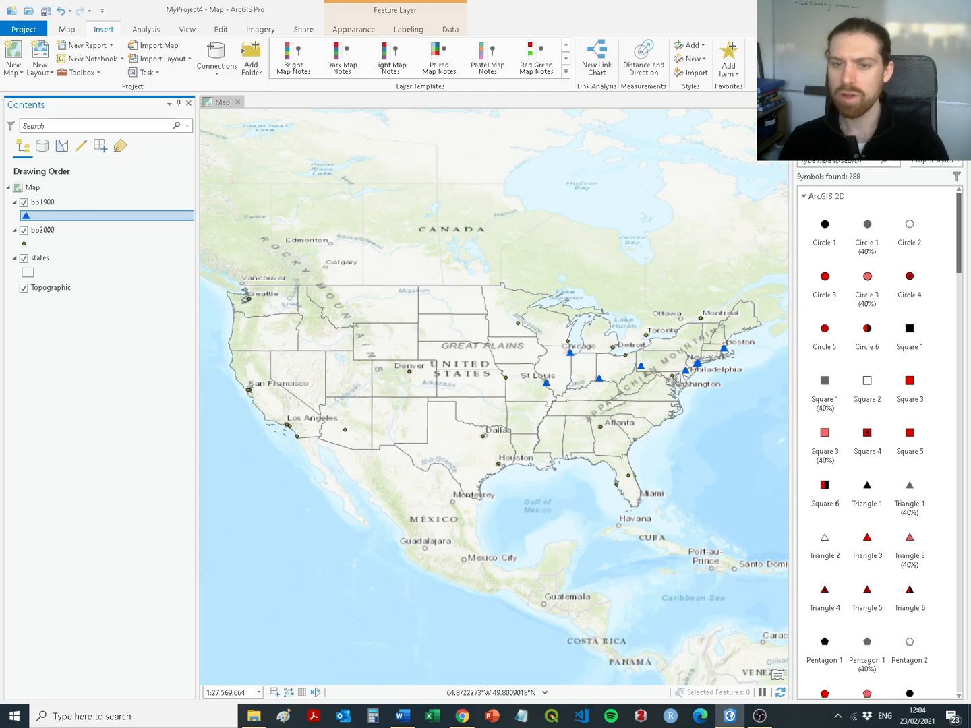
left_click(960, 105)
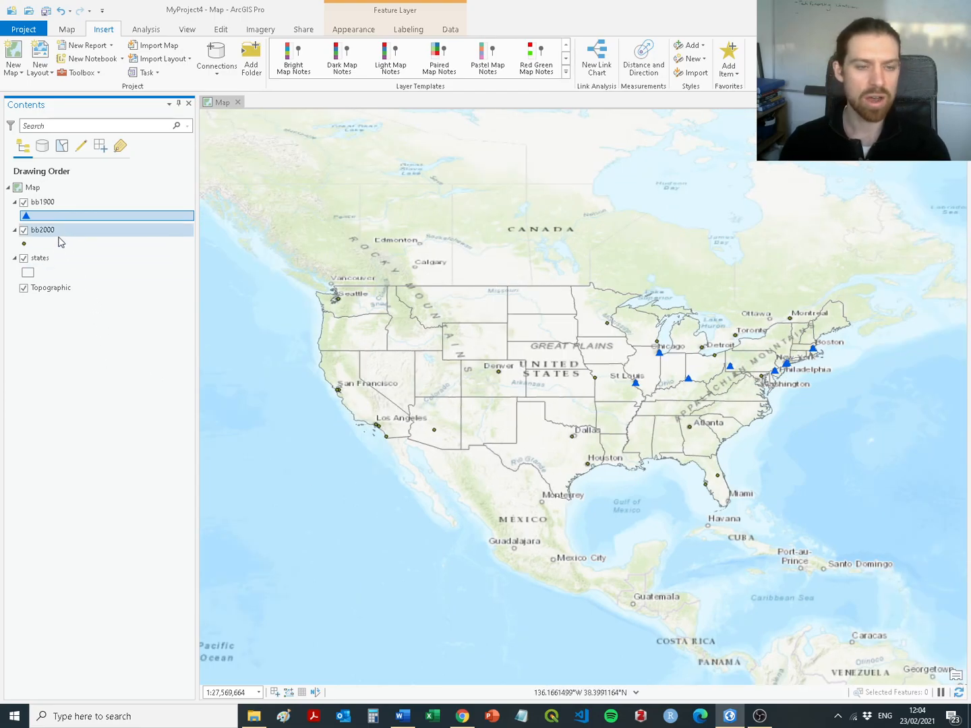
Check the 2000 symbol instruction in Word, then set the bb2000 symbol to Circle 3 (40%) in ArcGIS Pro
key("alt+Tab")
triple_click(278, 362)
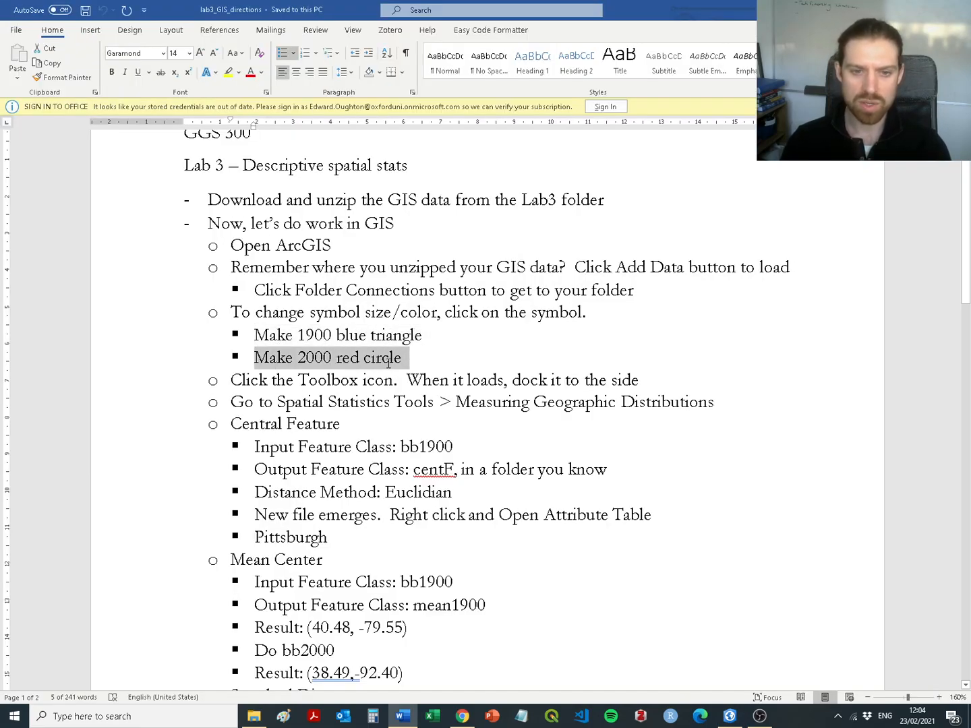
key("alt+Tab")
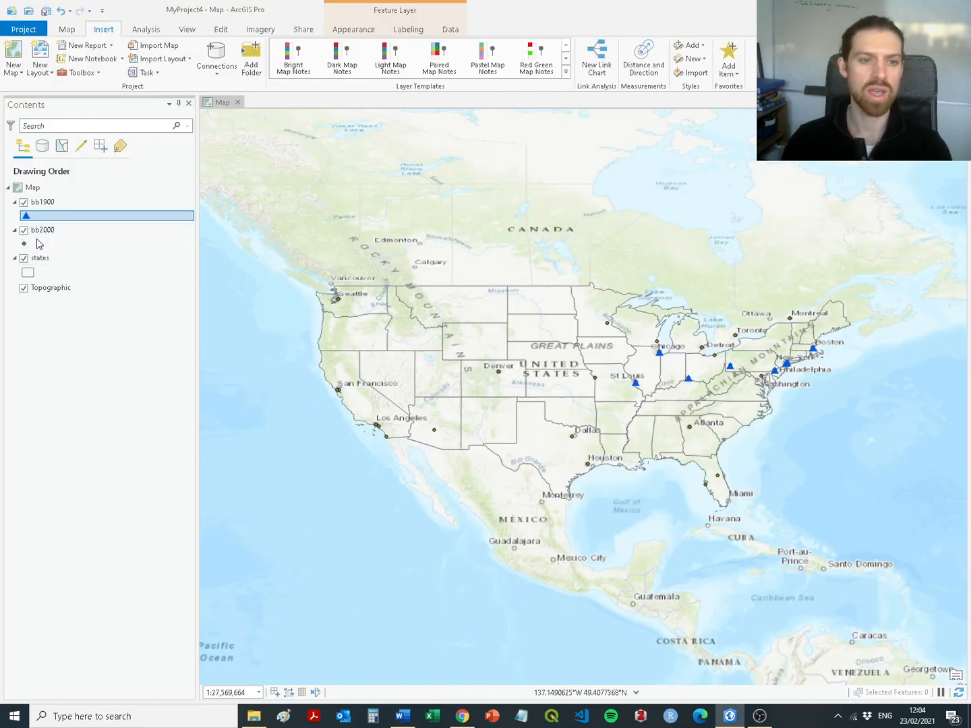
right_click(46, 246)
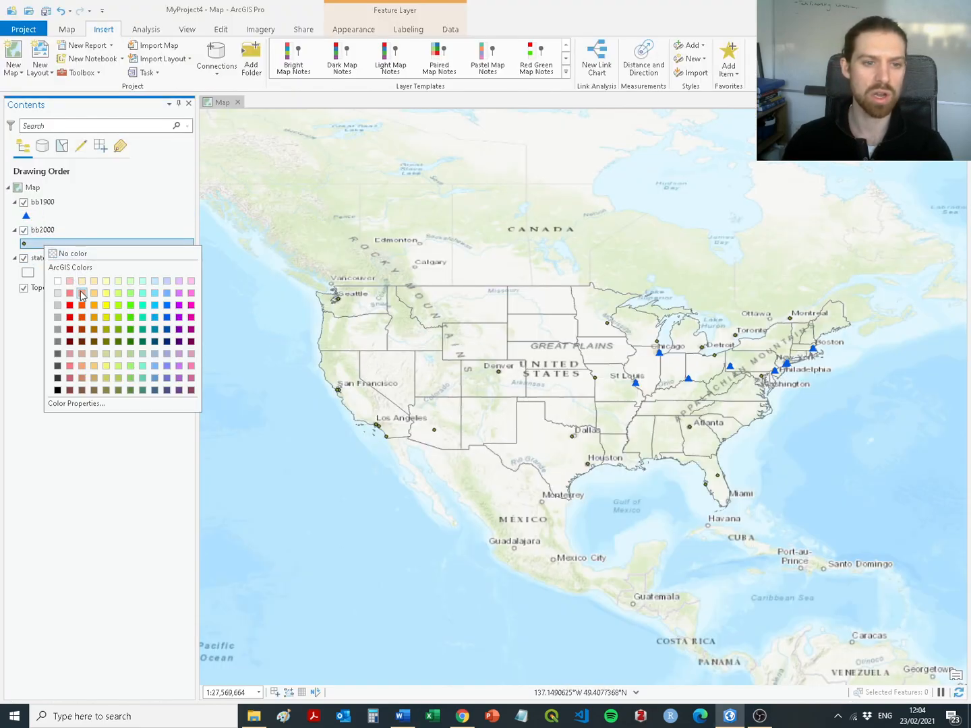
right_click(42, 233)
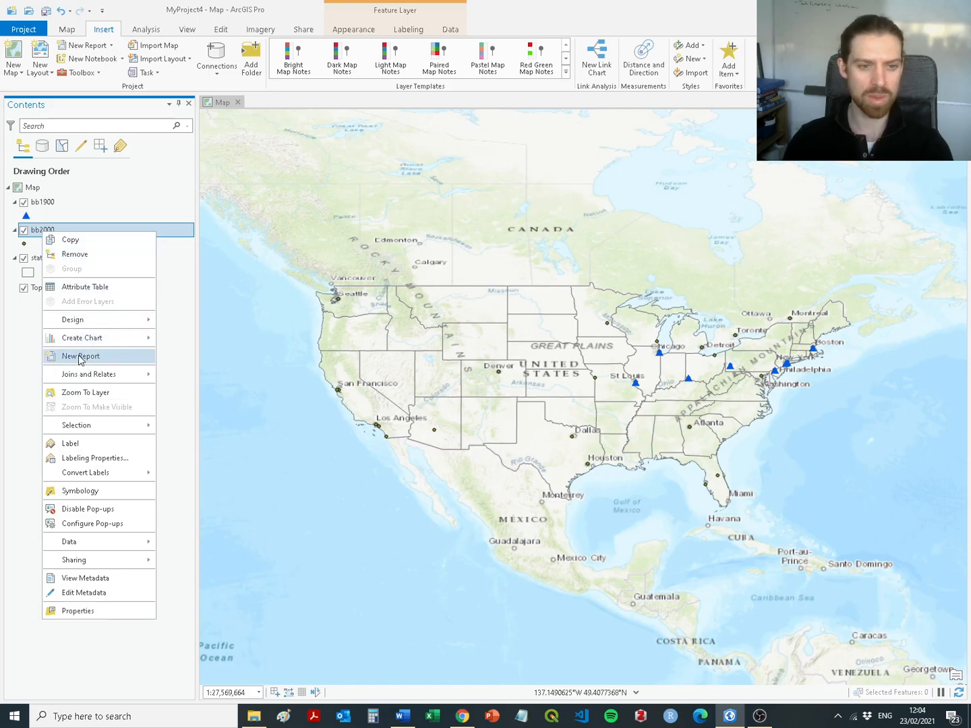
left_click(103, 491)
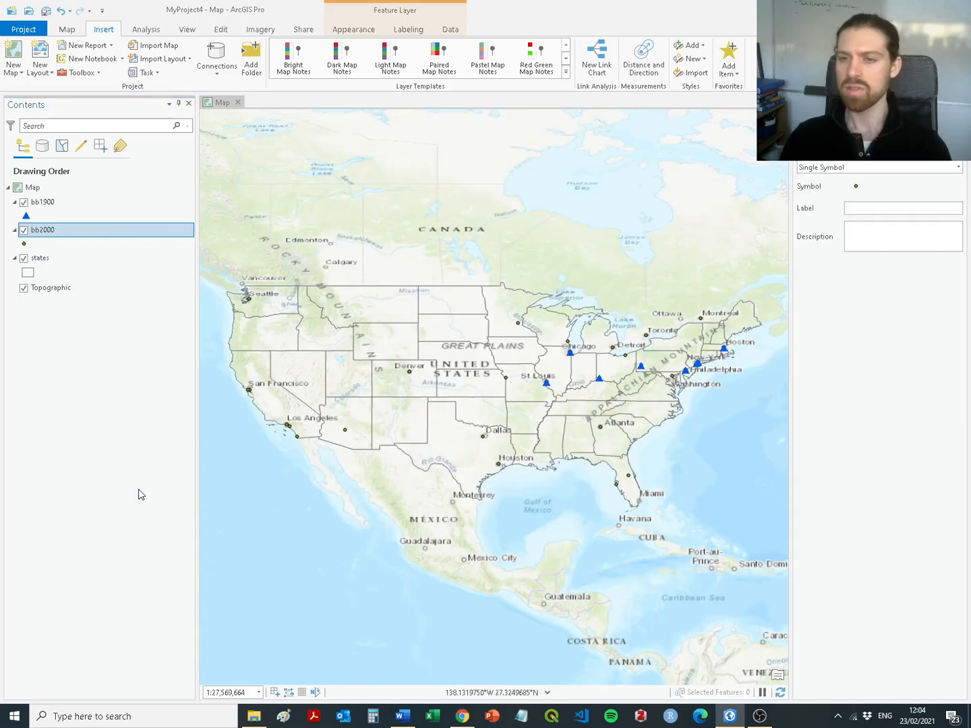
left_click(856, 188)
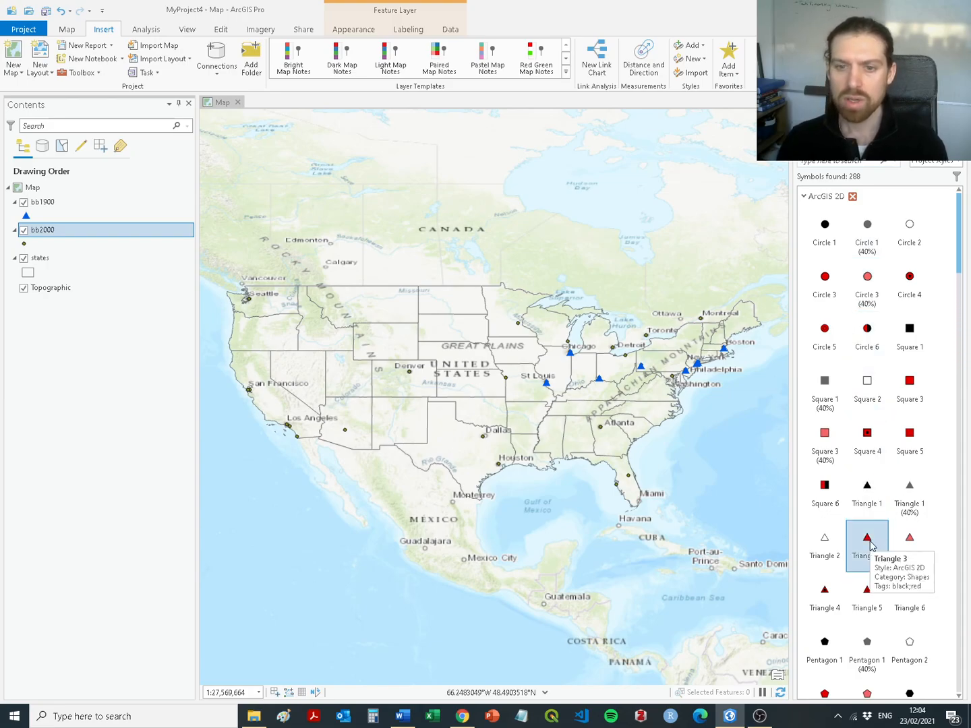
left_click(871, 278)
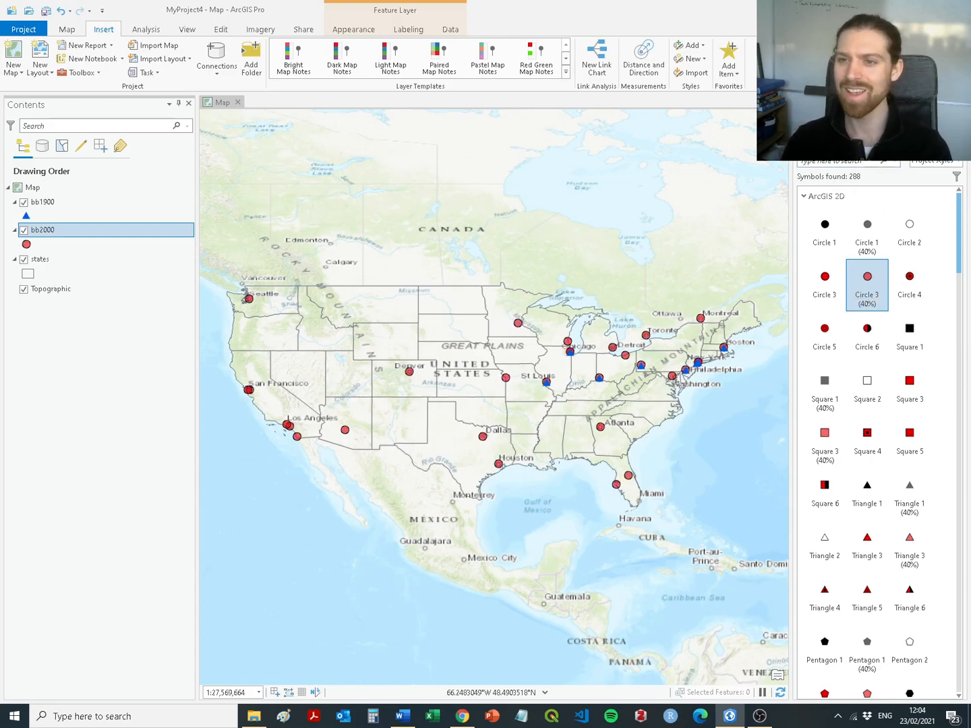
Compare the Word symbol instructions with the bb1900 and bb2000 points on the ArcGIS Pro map, viewing the United States closely
key("alt+Tab")
left_click(359, 369)
left_click_drag(426, 360, 254, 336)
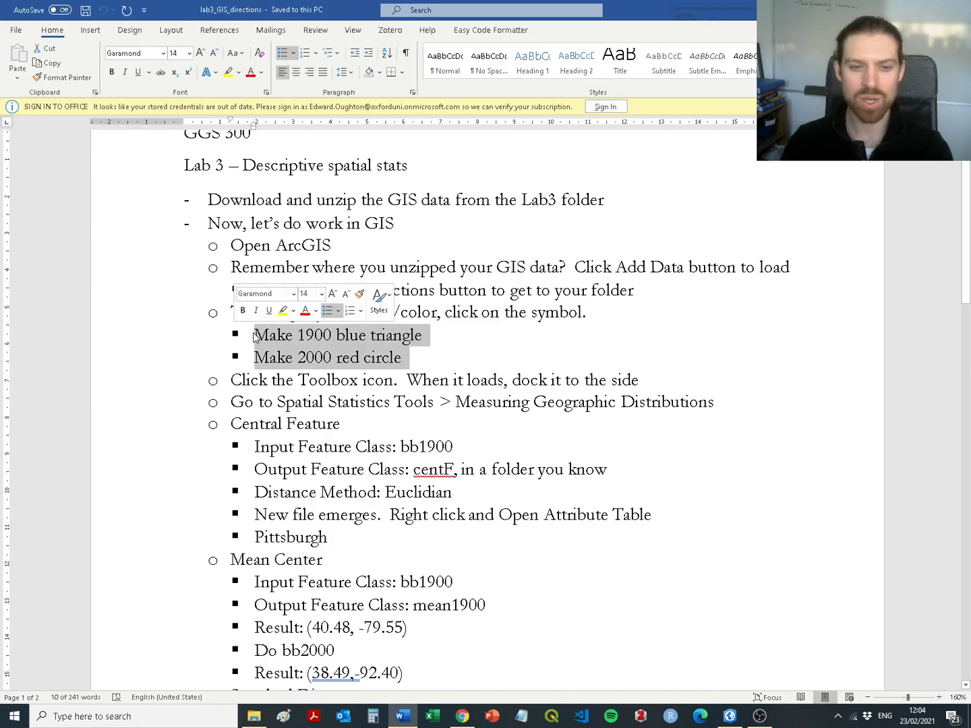
key("alt+Tab")
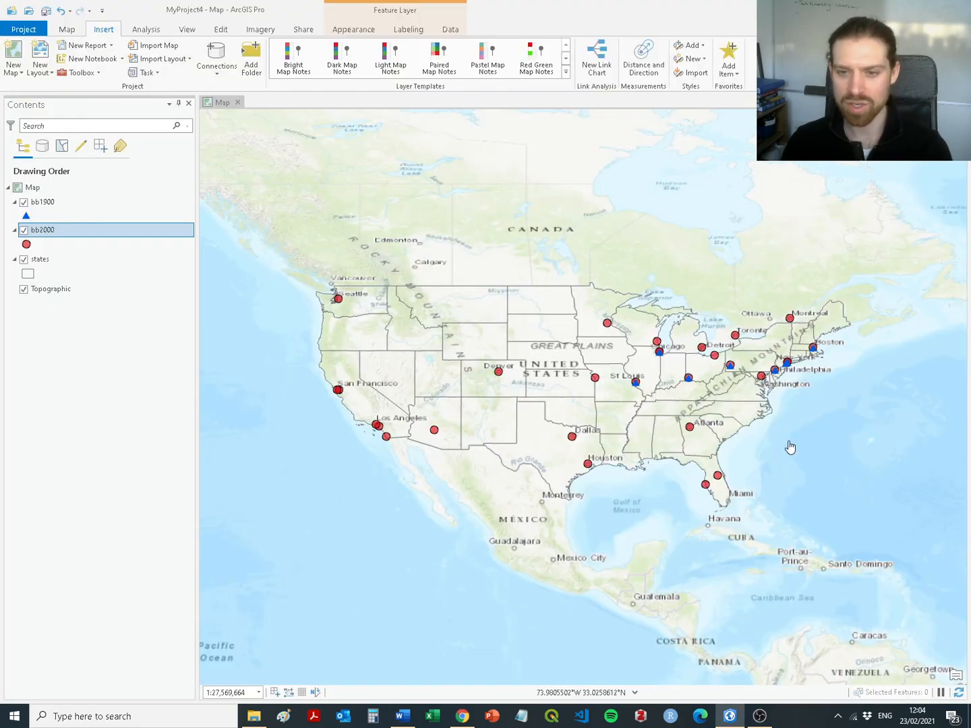
left_click(191, 31)
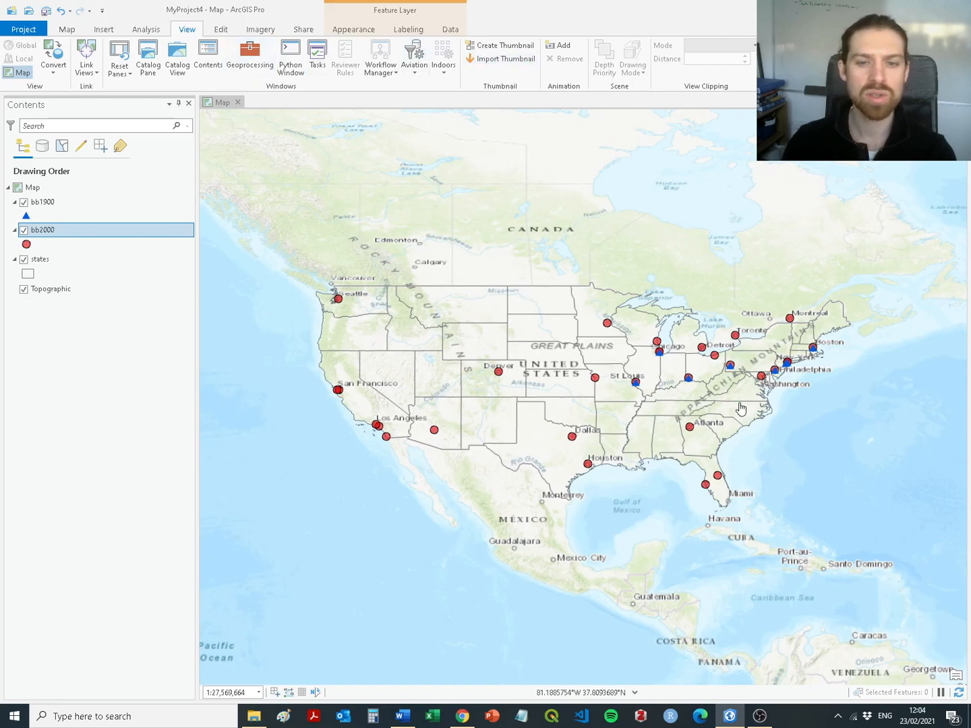
scroll(745, 417, "up", 1)
scroll(585, 406, "up", 1)
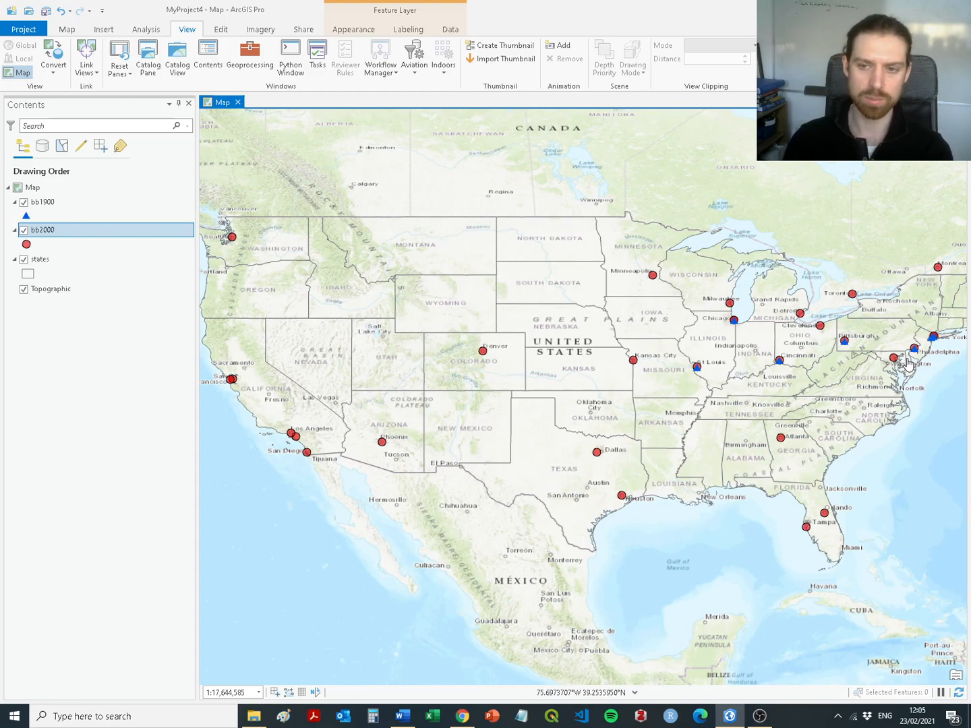
Check the toolbox instruction in Word, then return to ArcGIS Pro and list all geoprocessing toolboxes
key("alt+Tab")
left_click_drag(231, 380, 669, 380)
key("alt+Tab")
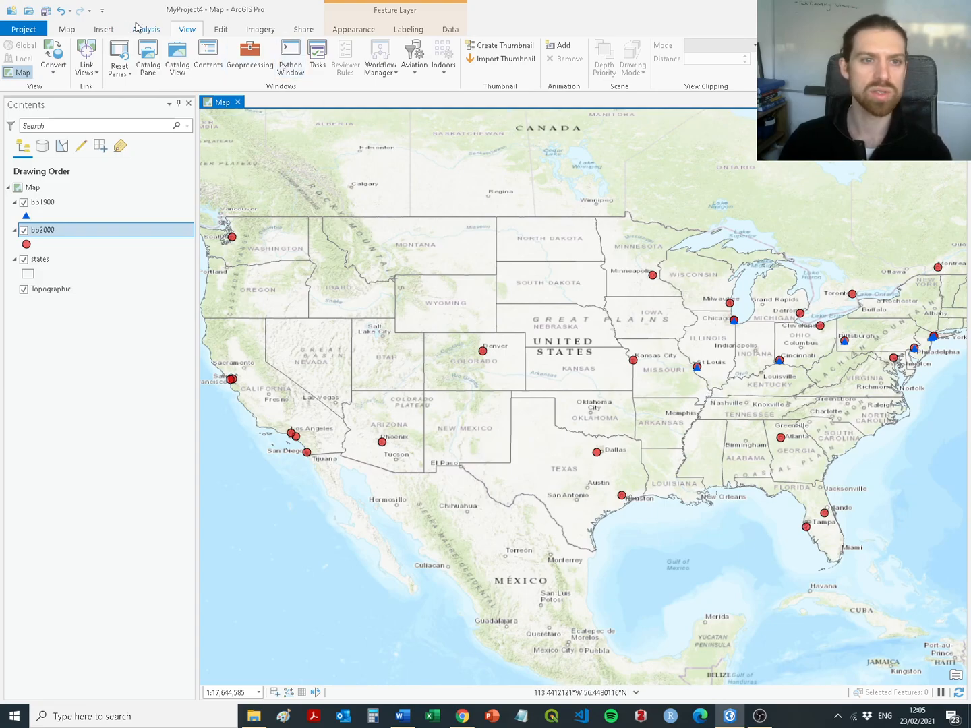
left_click(142, 28)
left_click(140, 58)
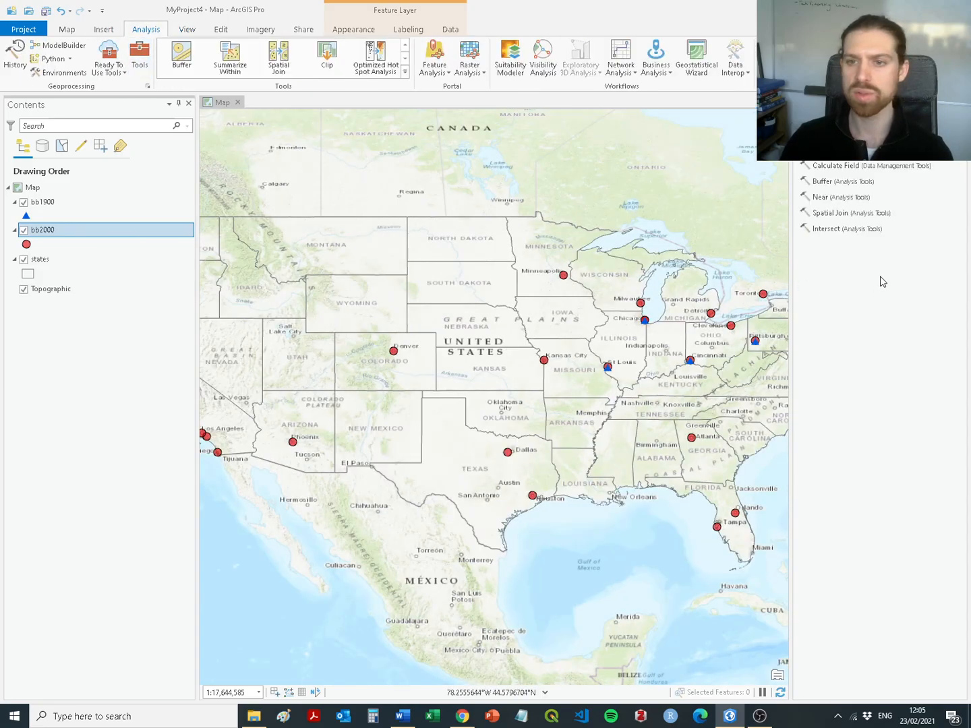
left_click(879, 146)
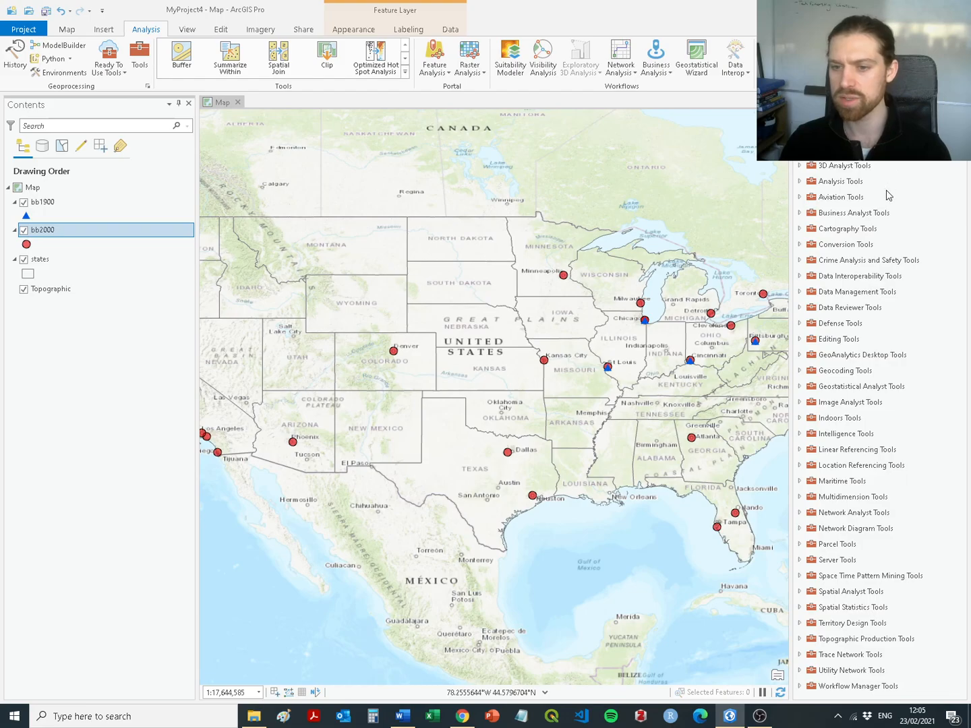
Check the toolbox path in the Word directions, then expand Spatial Statistics Tools and Measuring Geographic Distributions in ArcGIS Pro
key("alt+Tab")
left_click_drag(278, 402, 429, 403)
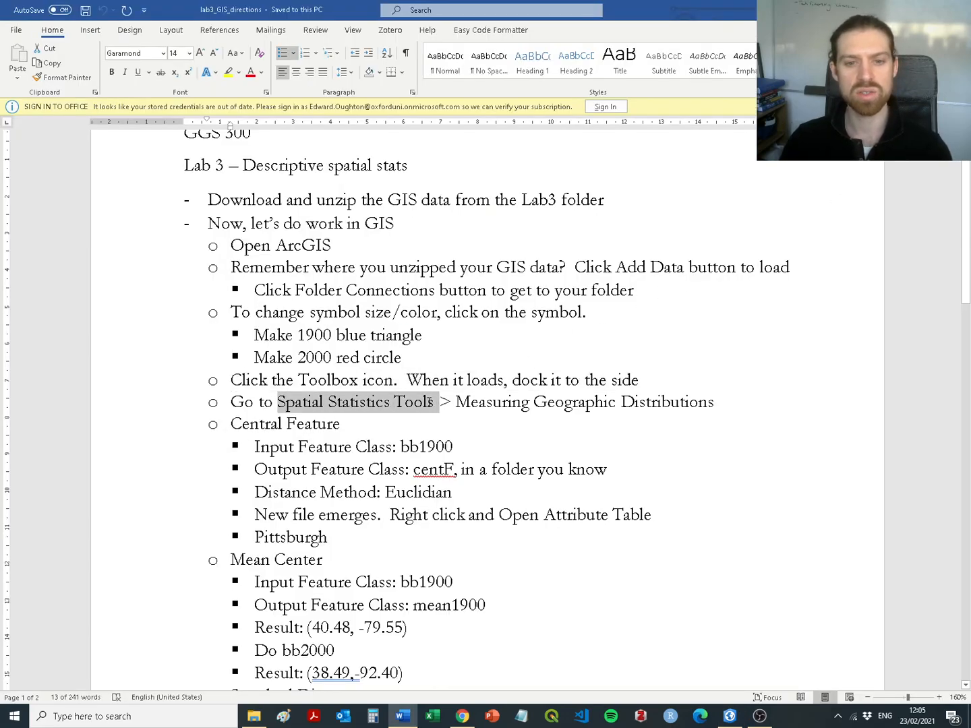
key("alt+Tab")
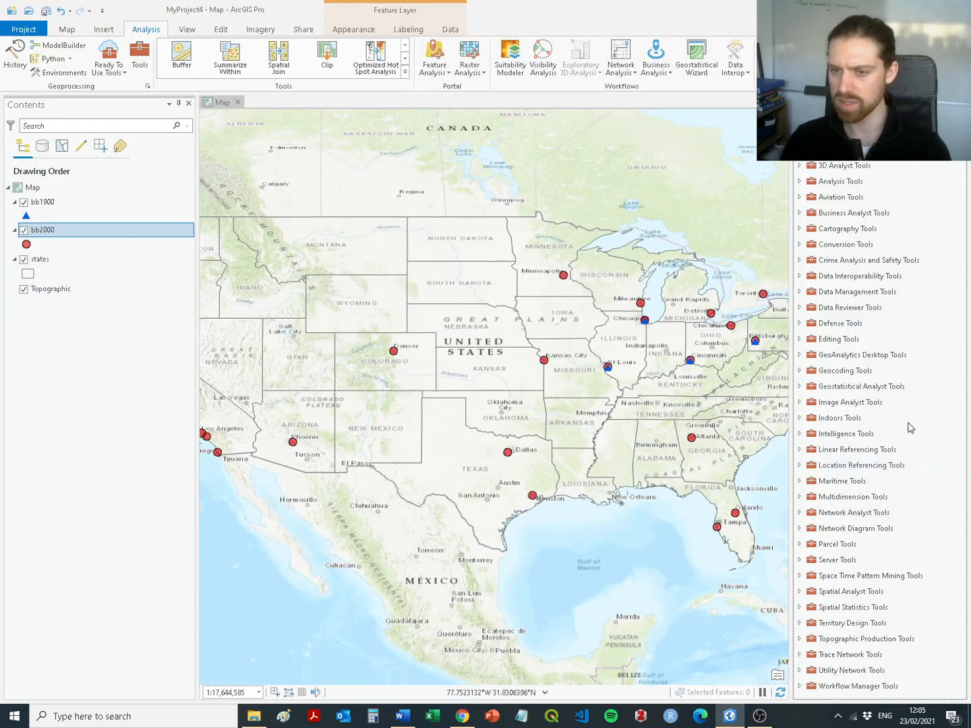
left_click(799, 608)
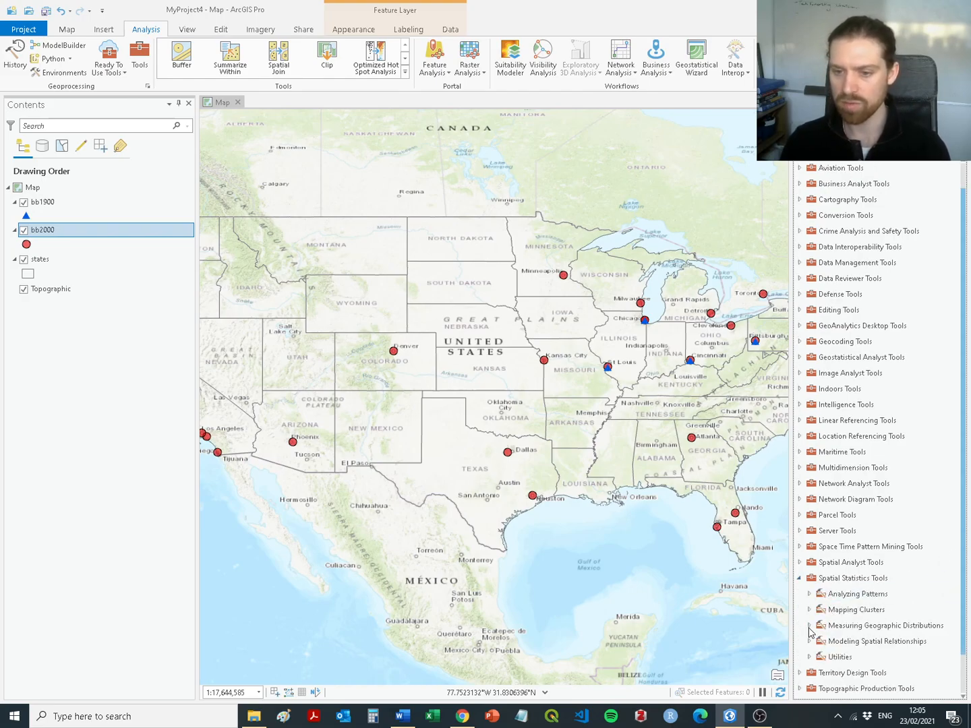
left_click(809, 625)
left_click_drag(961, 509, 961, 616)
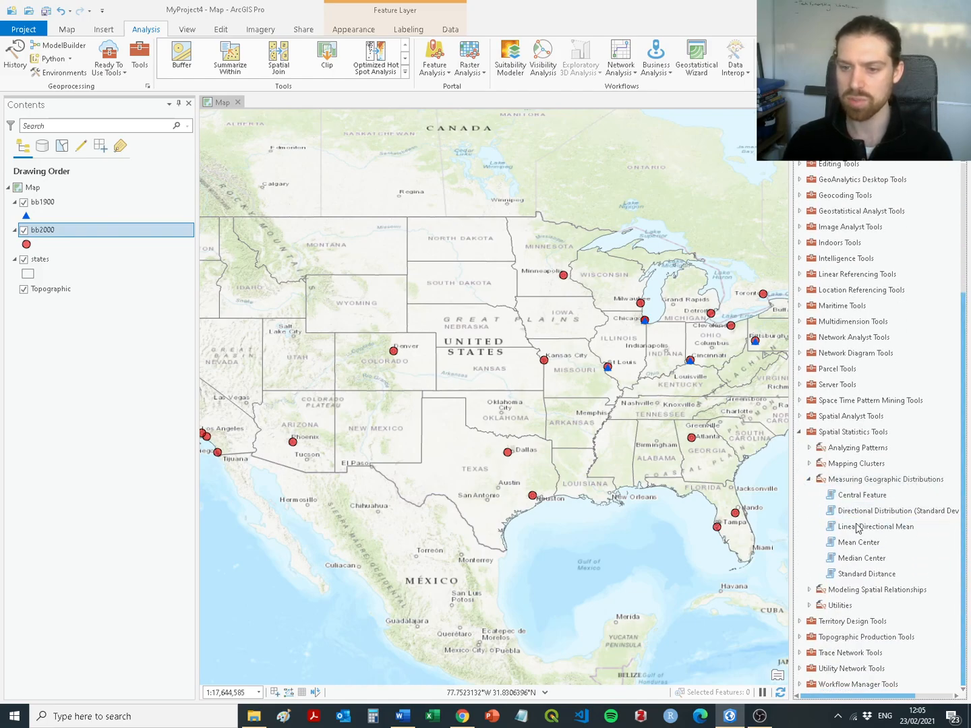
Read the Central Feature instructions and its input feature class in Word, then return to ArcGIS Pro
key("alt+Tab")
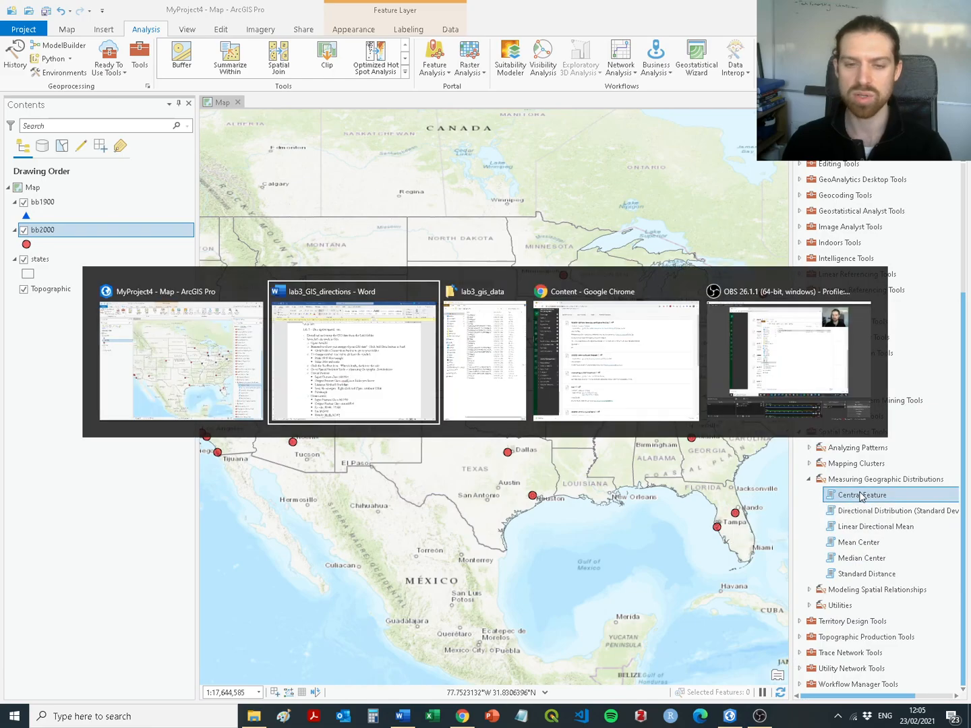
scroll(776, 343, "down", 5)
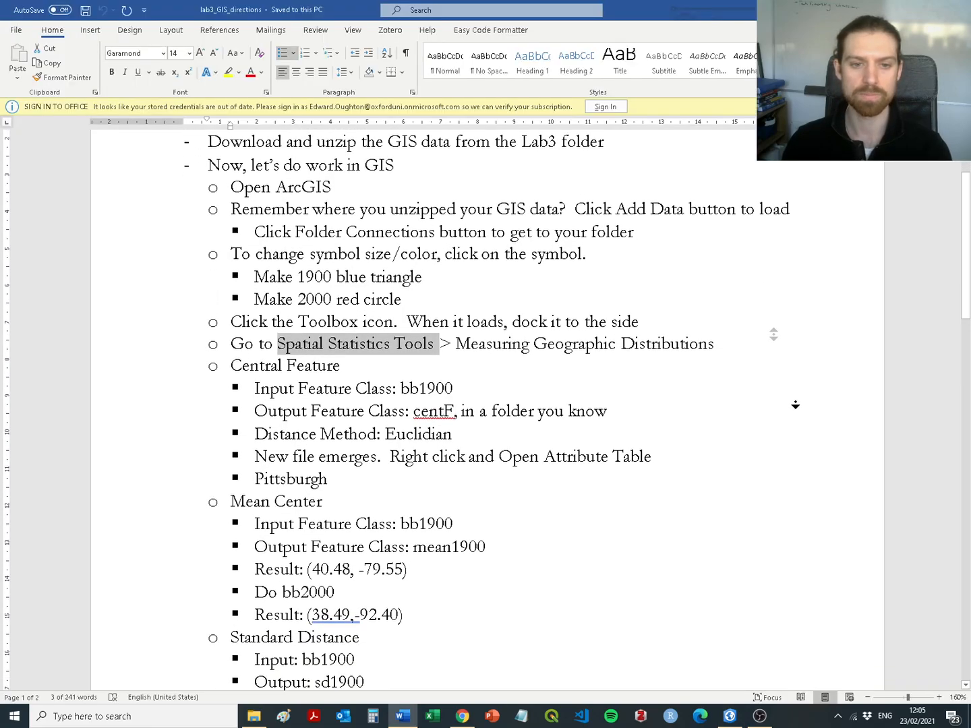
left_click_drag(266, 264, 350, 384)
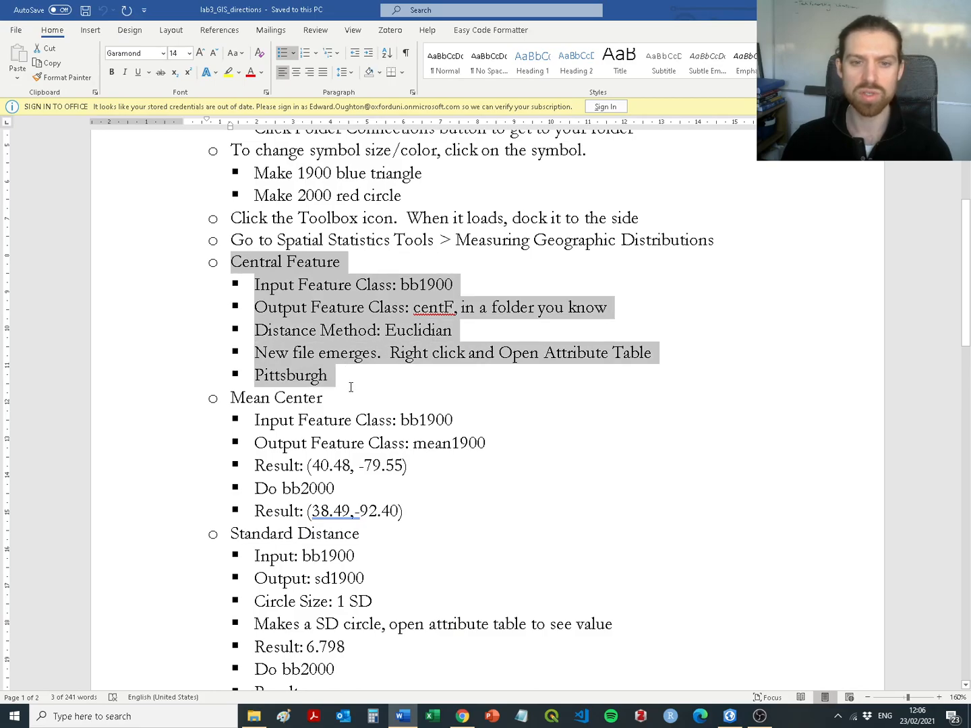
double_click(419, 286)
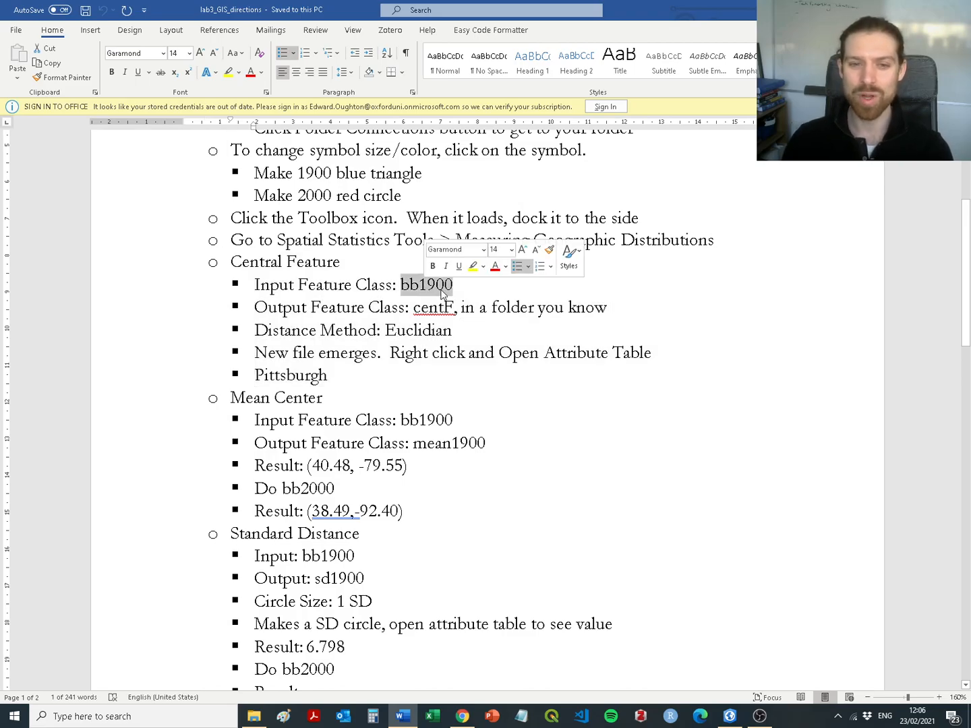
key("alt+Tab")
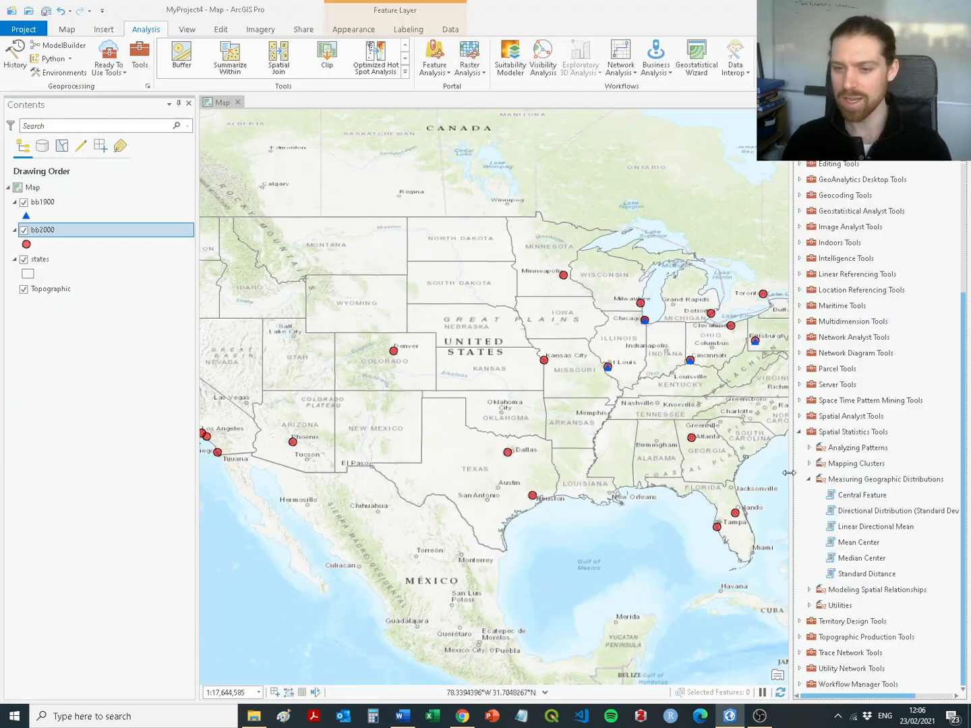
Open the Central Feature tool and set its input feature class to bb1900
left_click(864, 496)
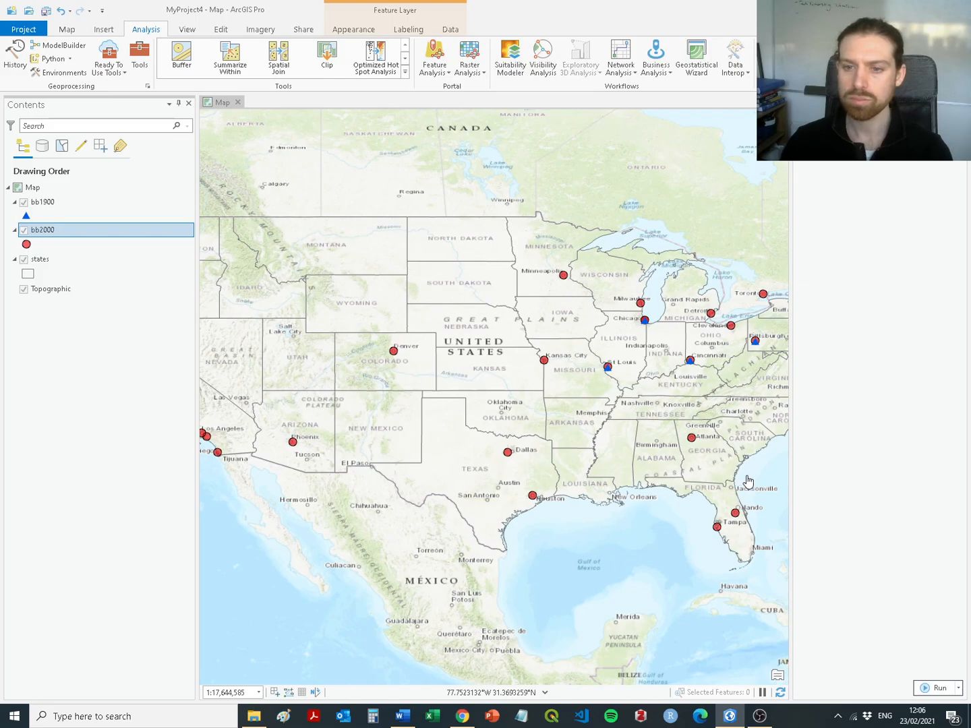
left_click_drag(742, 474, 556, 485)
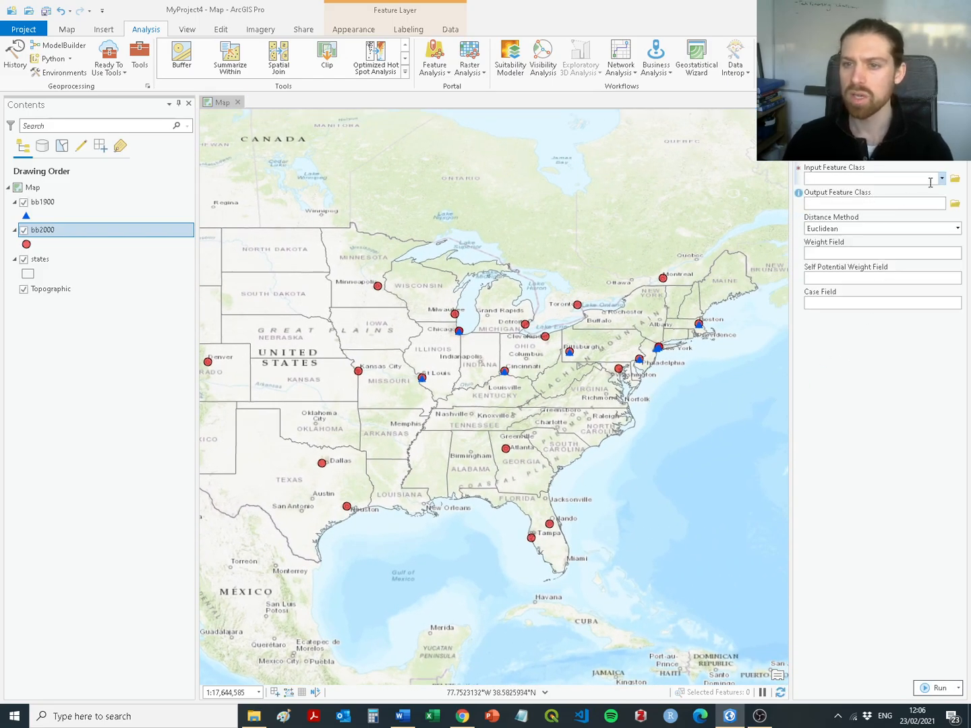
left_click(928, 178)
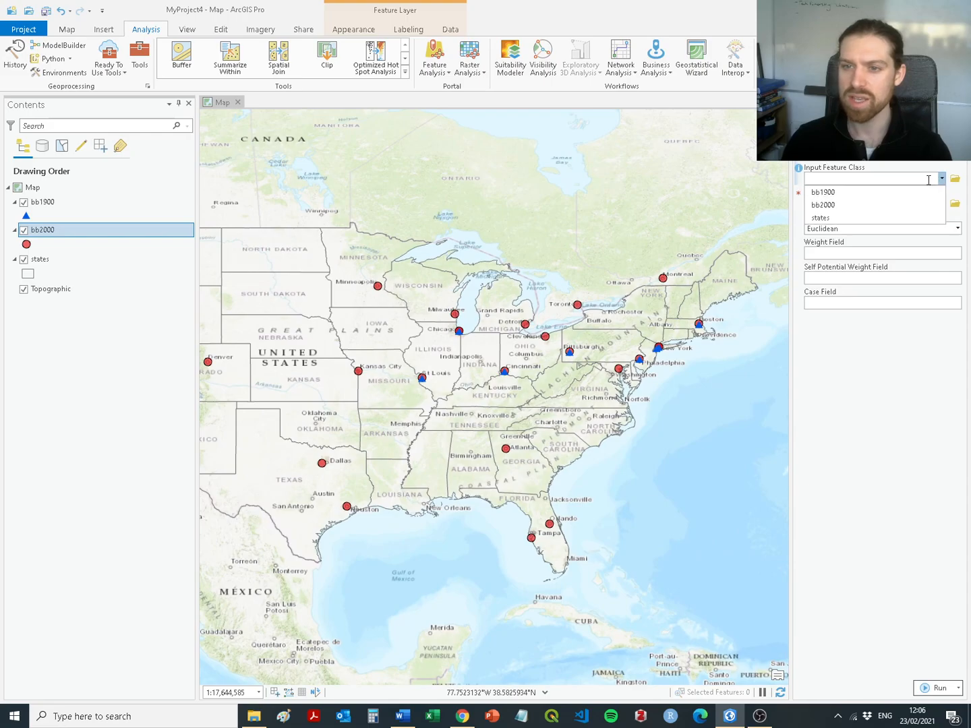
left_click(824, 193)
Check the output and distance method in Word, then run Central Feature in ArcGIS Pro with output bb1900_CentralFeature and Euclidean distance
key("alt+Tab")
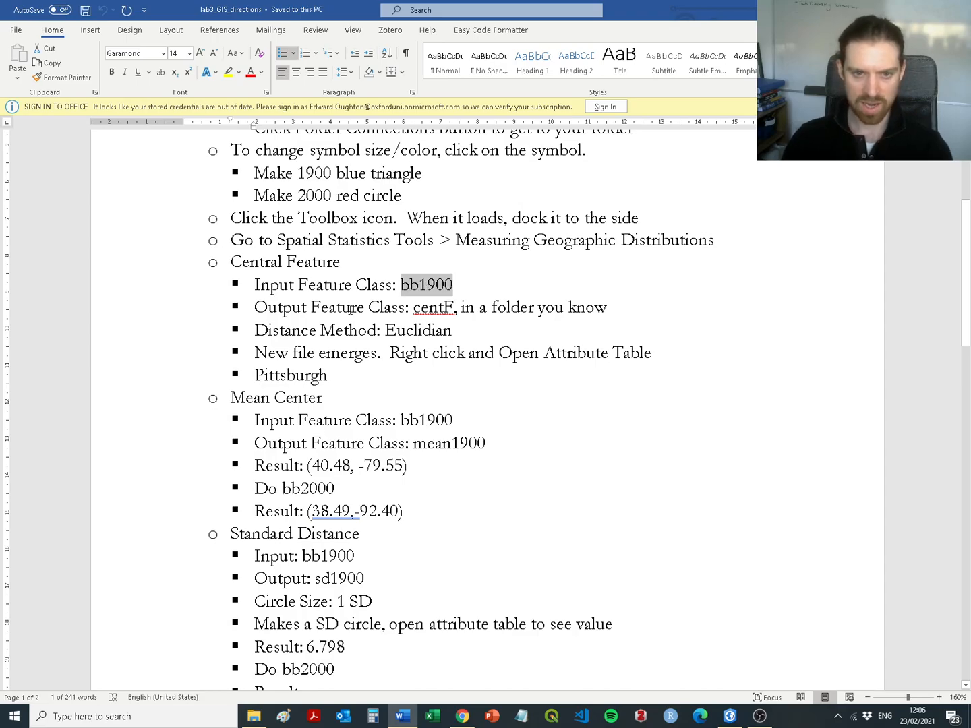
key("alt+Tab")
left_click(895, 203)
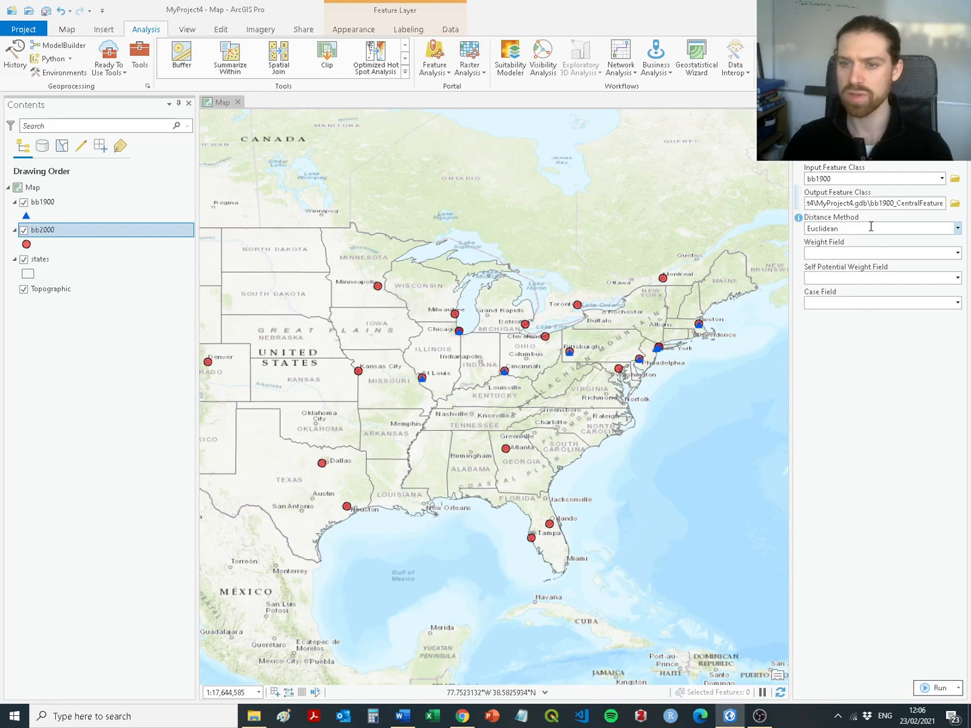
key("alt+Tab")
double_click(404, 330)
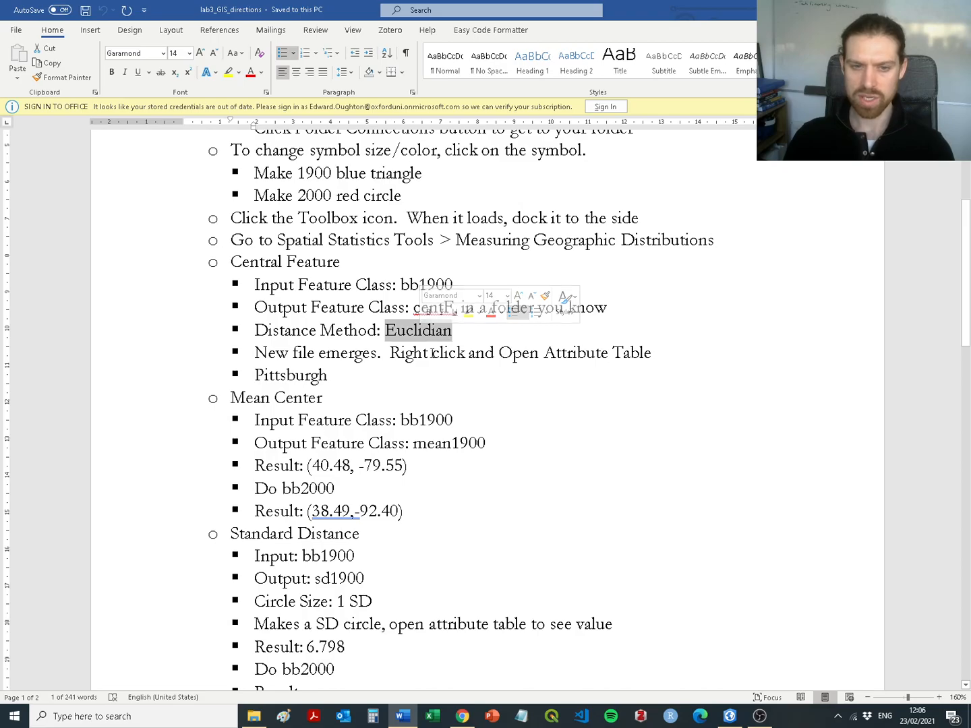
key("alt+Tab")
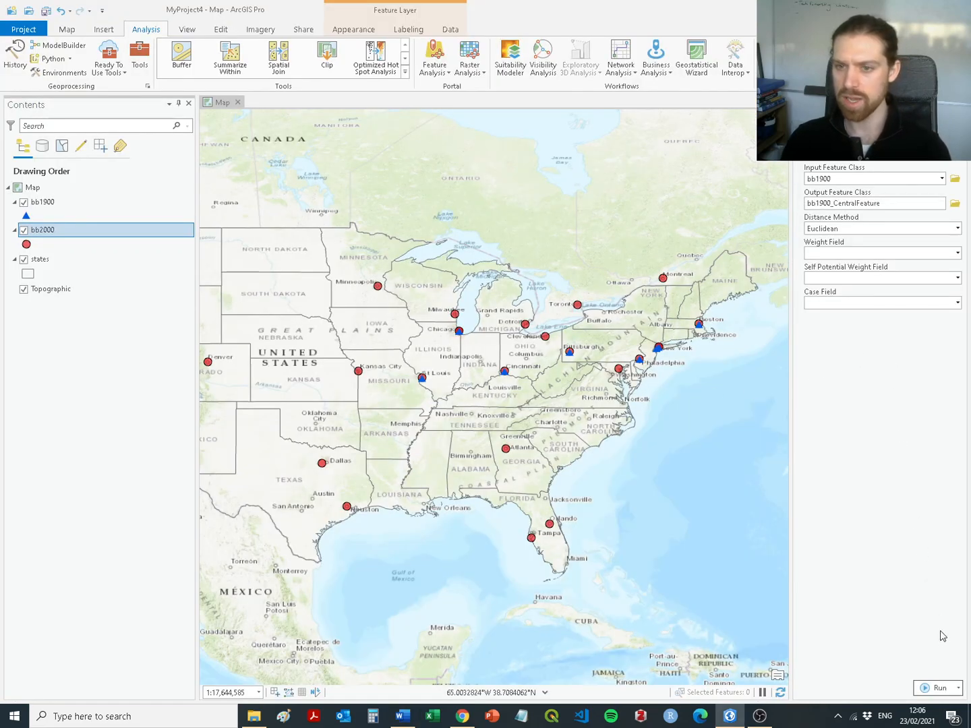
left_click(937, 687)
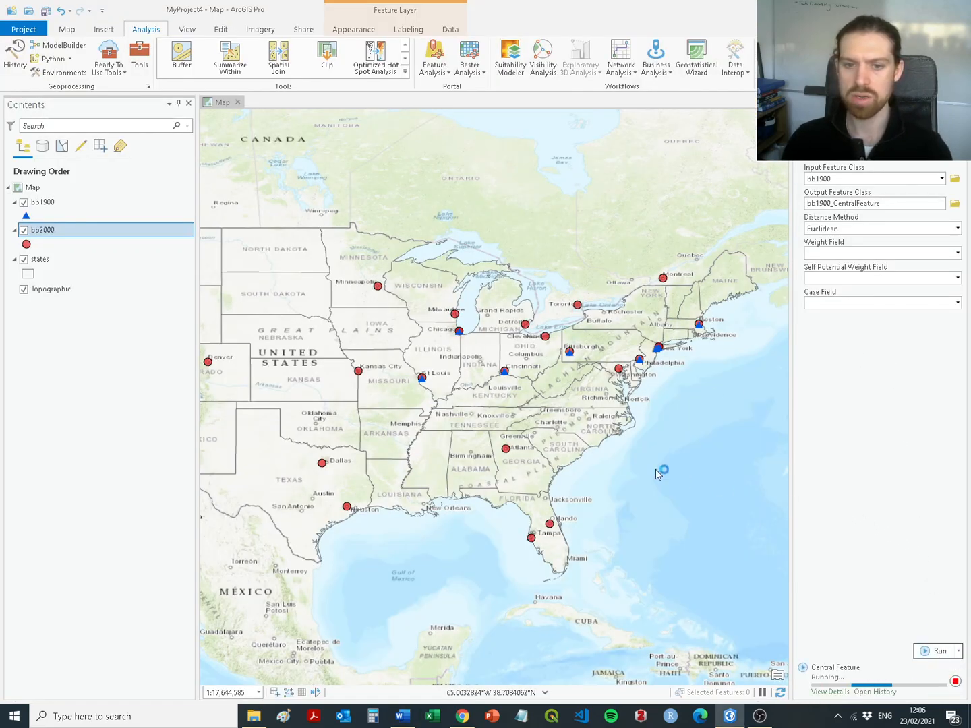
Check the attribute table instruction in Word, then inspect the bb1900_CentralFeature point's attributes on the ArcGIS Pro map
key("alt+Tab")
left_click_drag(281, 355, 635, 364)
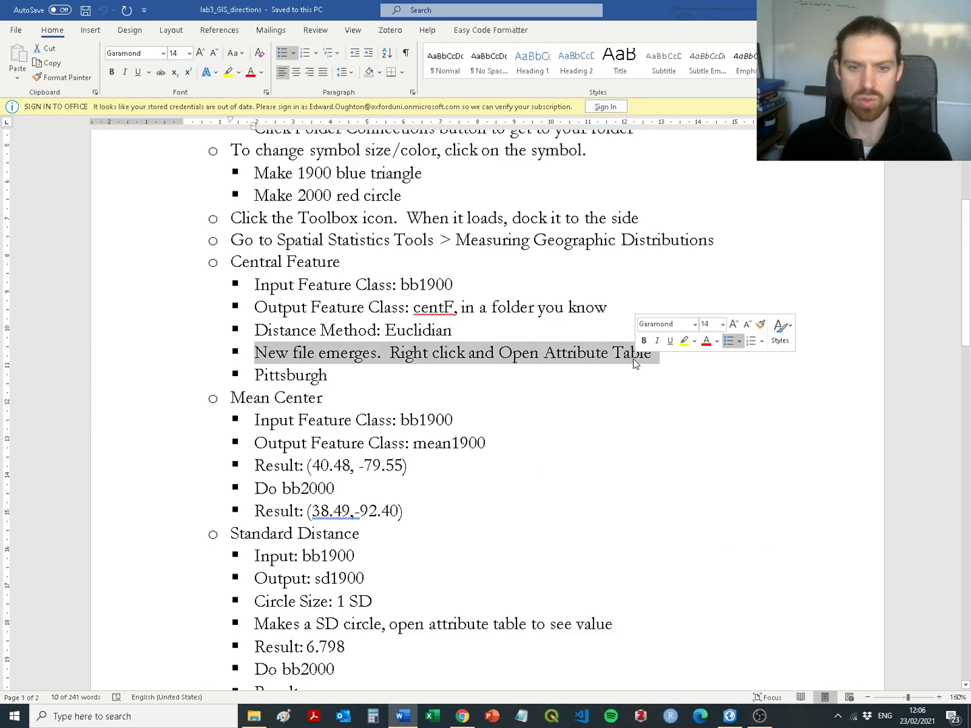
key("alt+Tab")
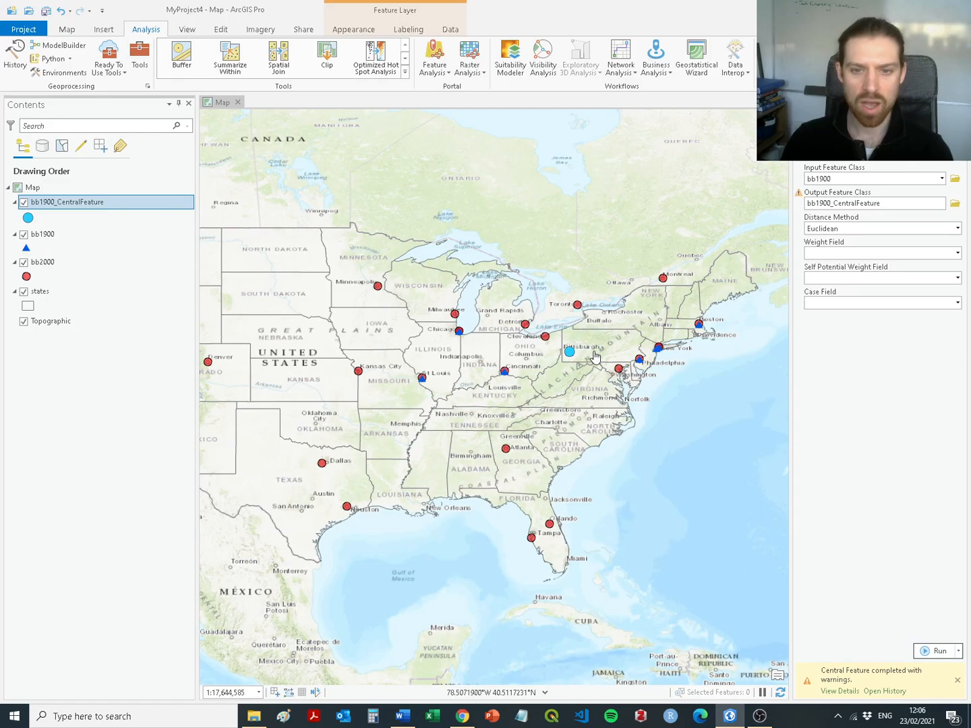
left_click(569, 351)
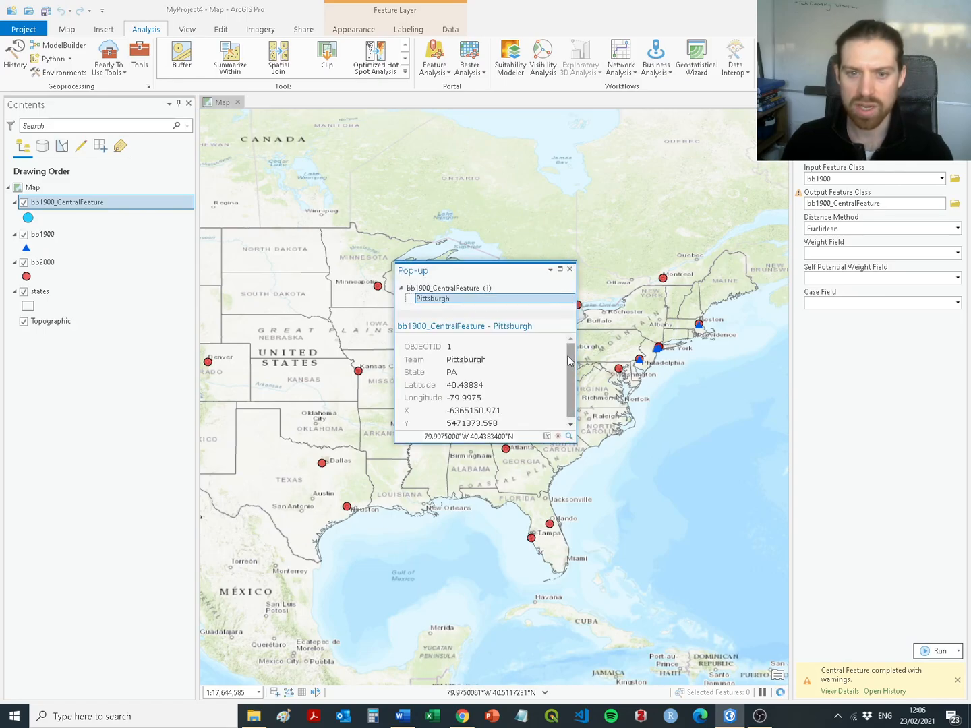
left_click_drag(568, 361, 570, 364)
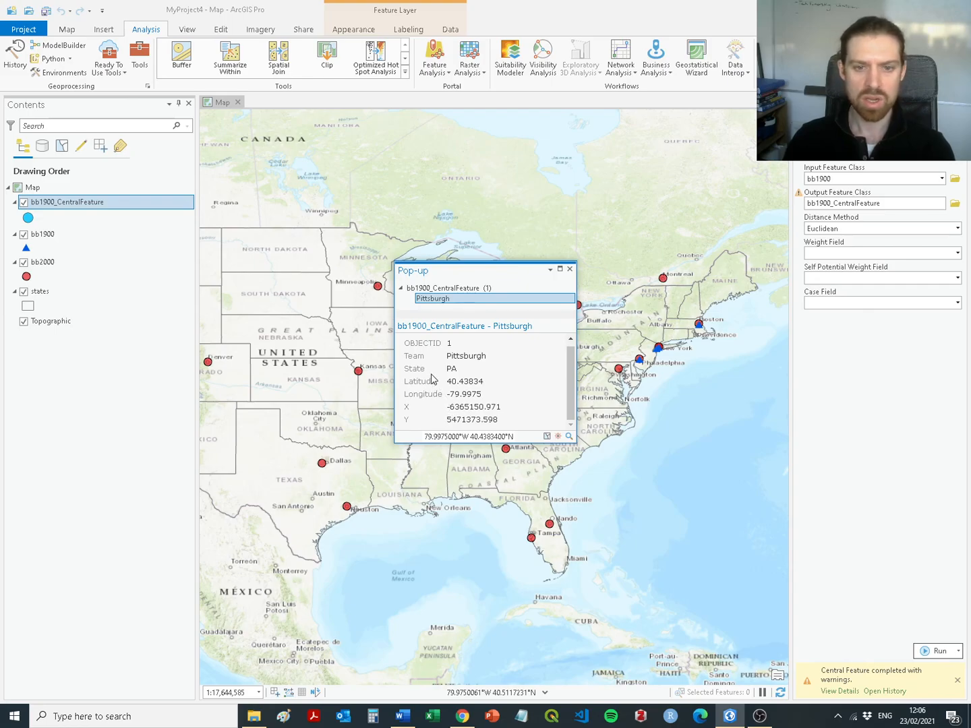
left_click(567, 270)
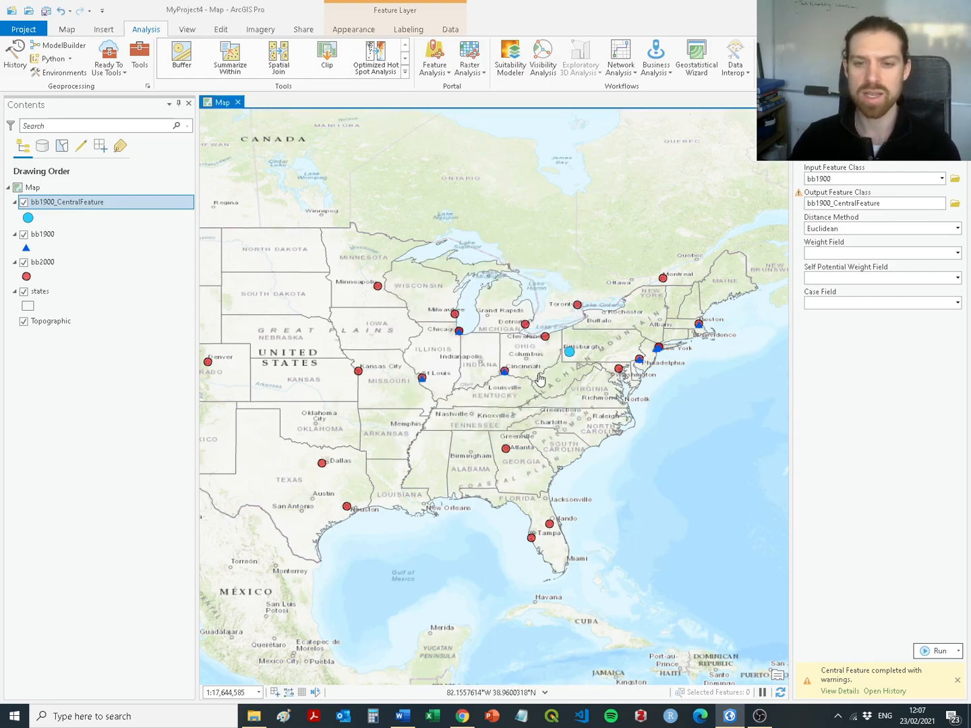
left_click(567, 351)
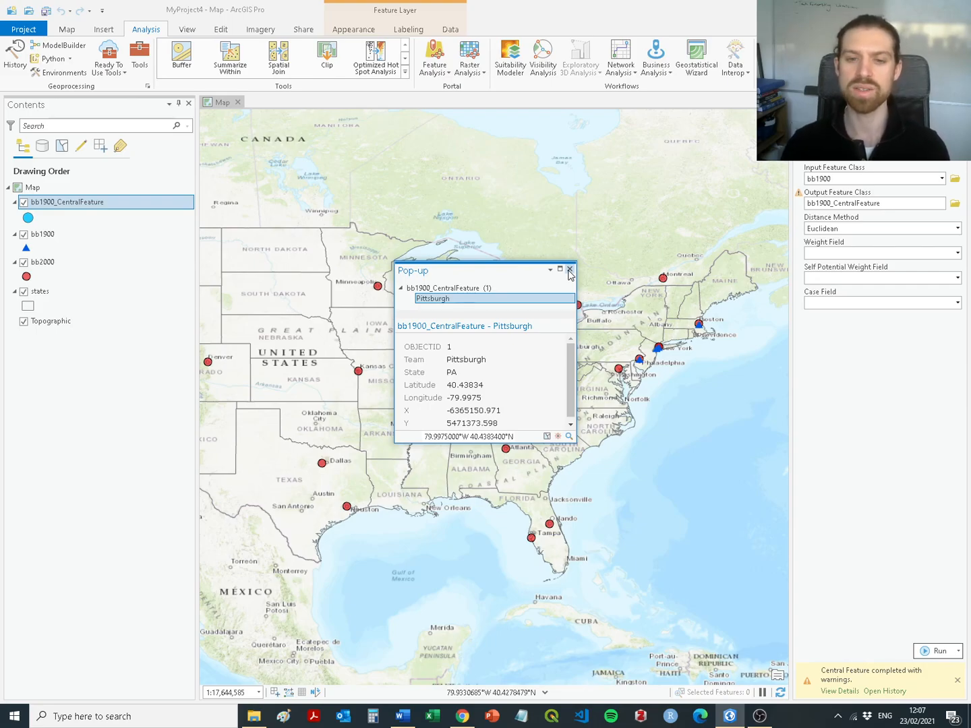
left_click(569, 269)
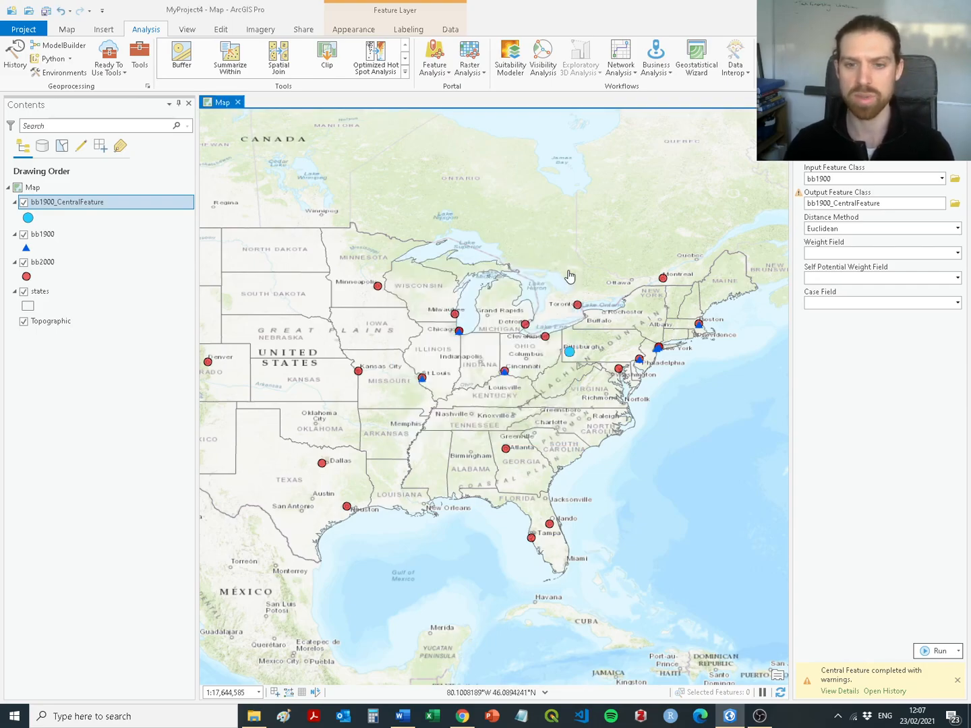
Review the Central Feature and Mean Center instructions in Word, then return to ArcGIS Pro
key("alt+Tab")
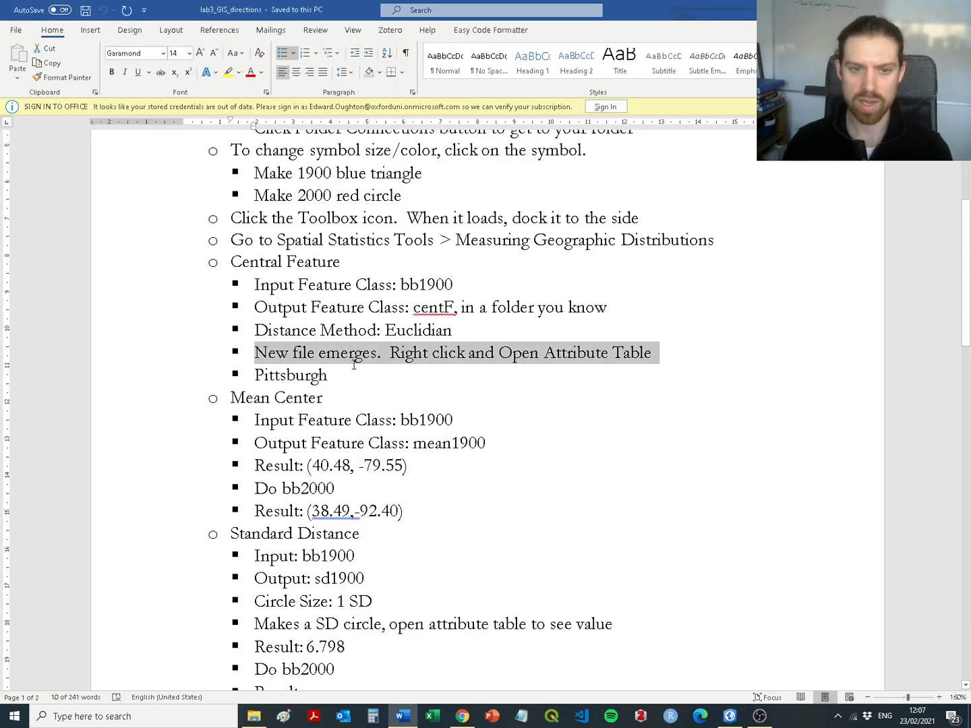
left_click_drag(331, 374, 244, 282)
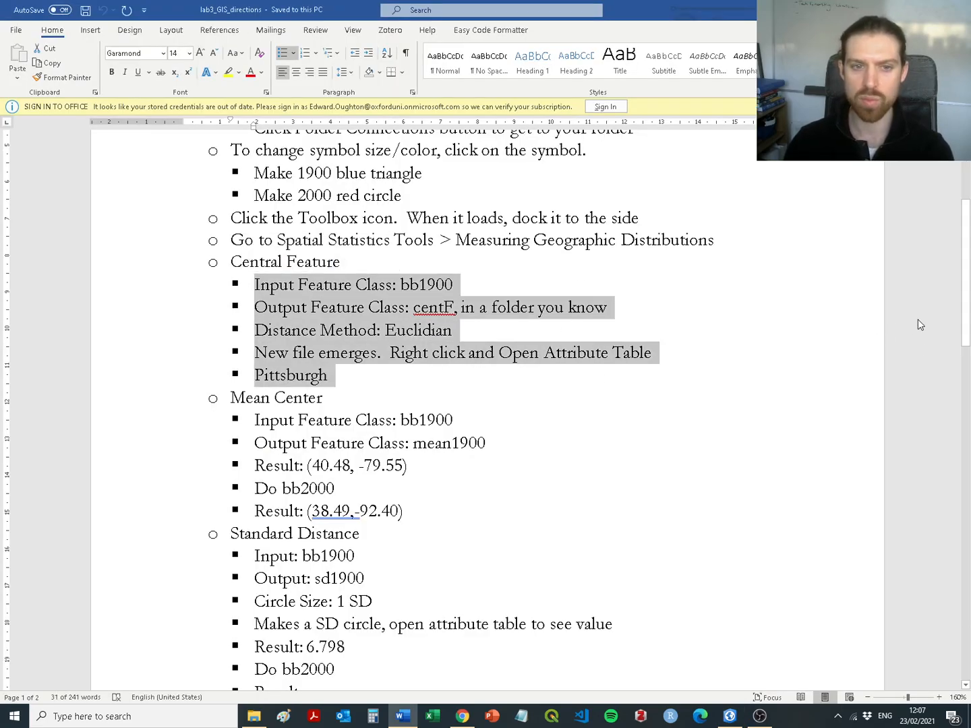
middle_click(918, 325)
middle_click(929, 378)
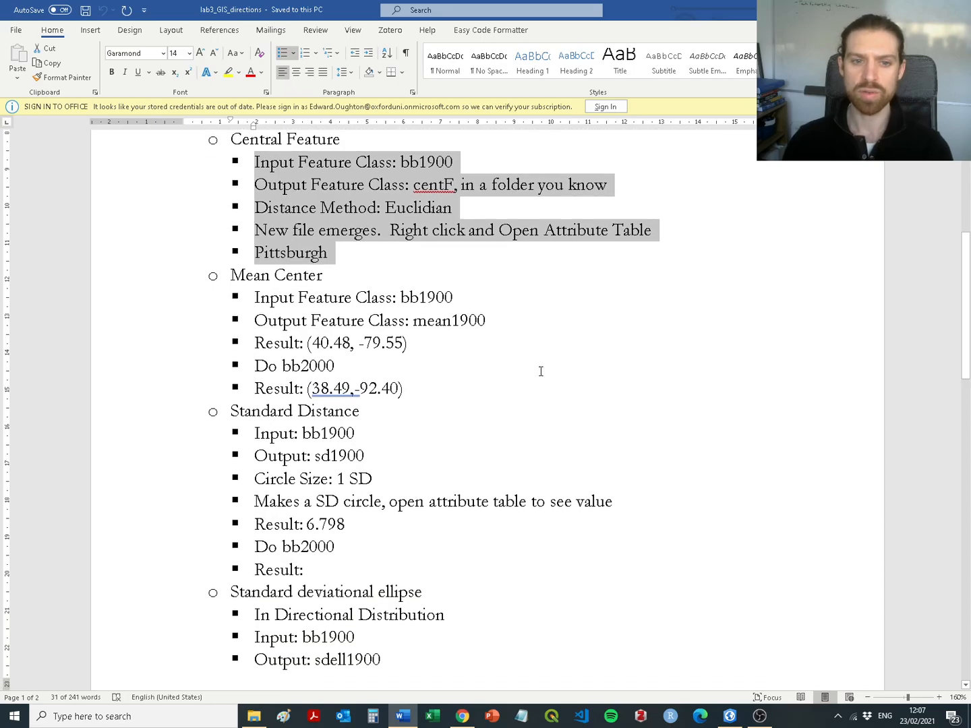
left_click(254, 275)
scroll(627, 394, "up", 2)
left_click_drag(204, 278, 434, 400)
scroll(436, 256, "up", 1)
left_click_drag(341, 296, 209, 172)
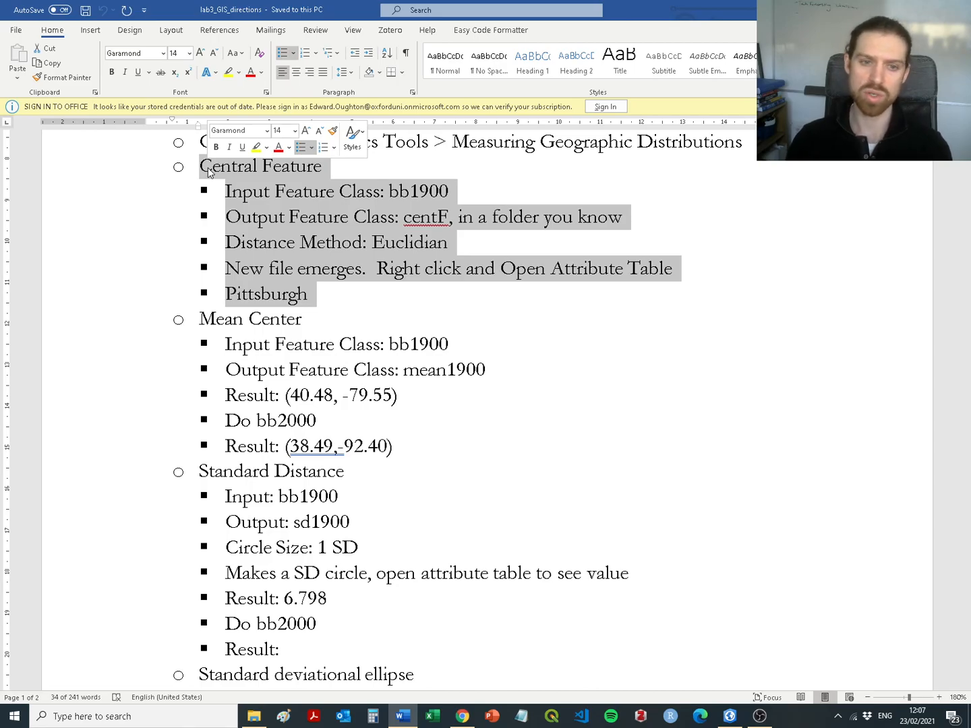
left_click_drag(208, 325, 403, 440)
key("alt+Tab")
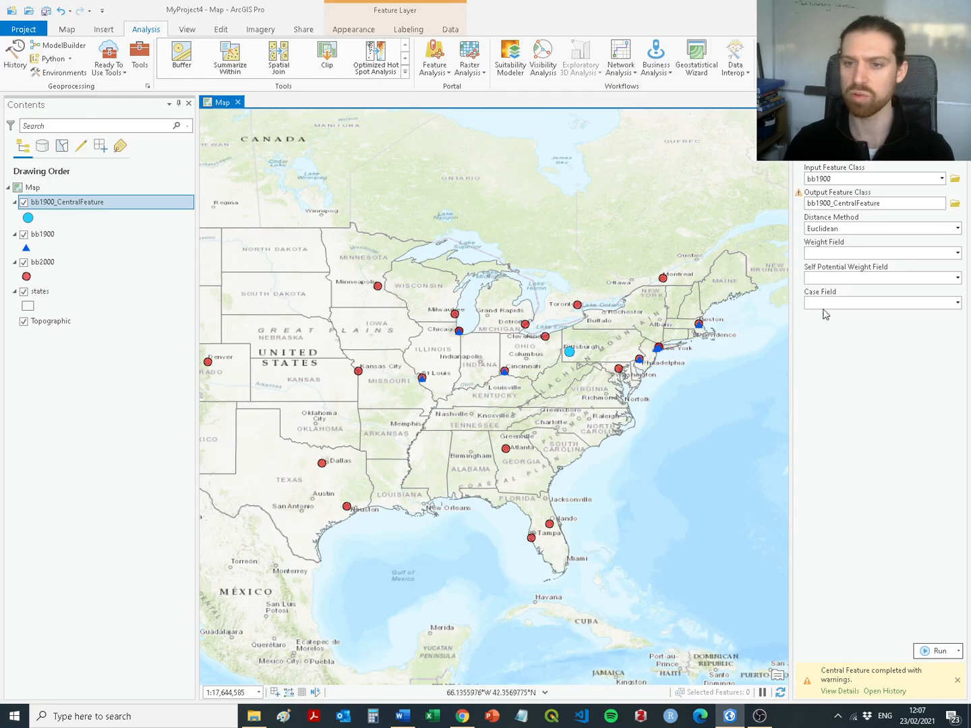
Run Mean Center on bb1900 with output bb1900_MeanCenter and review the run details
left_click(805, 126)
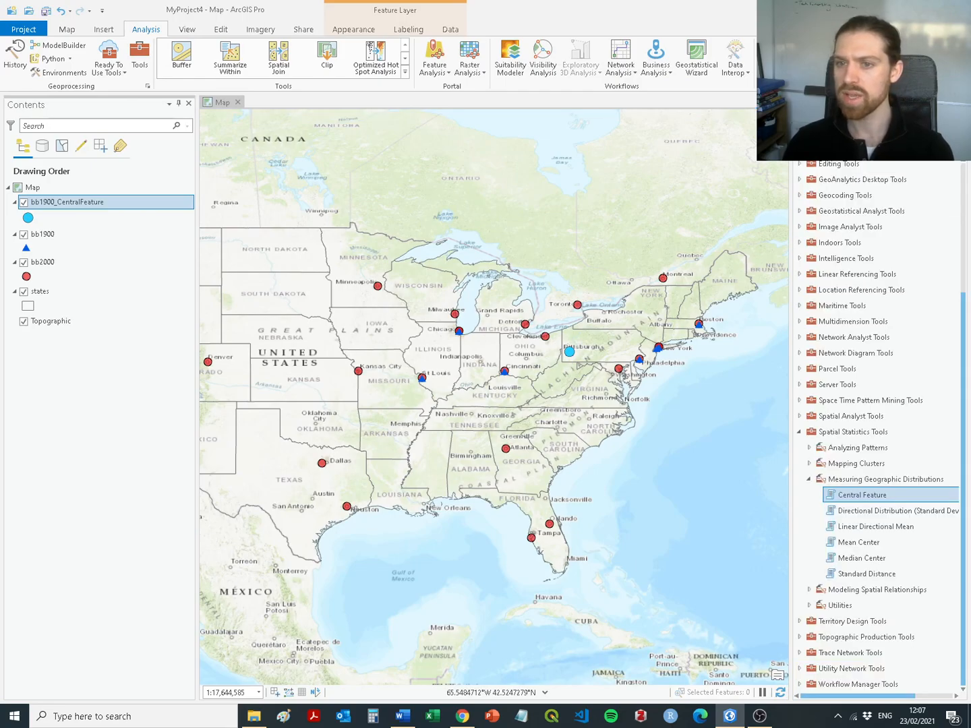
left_click(864, 544)
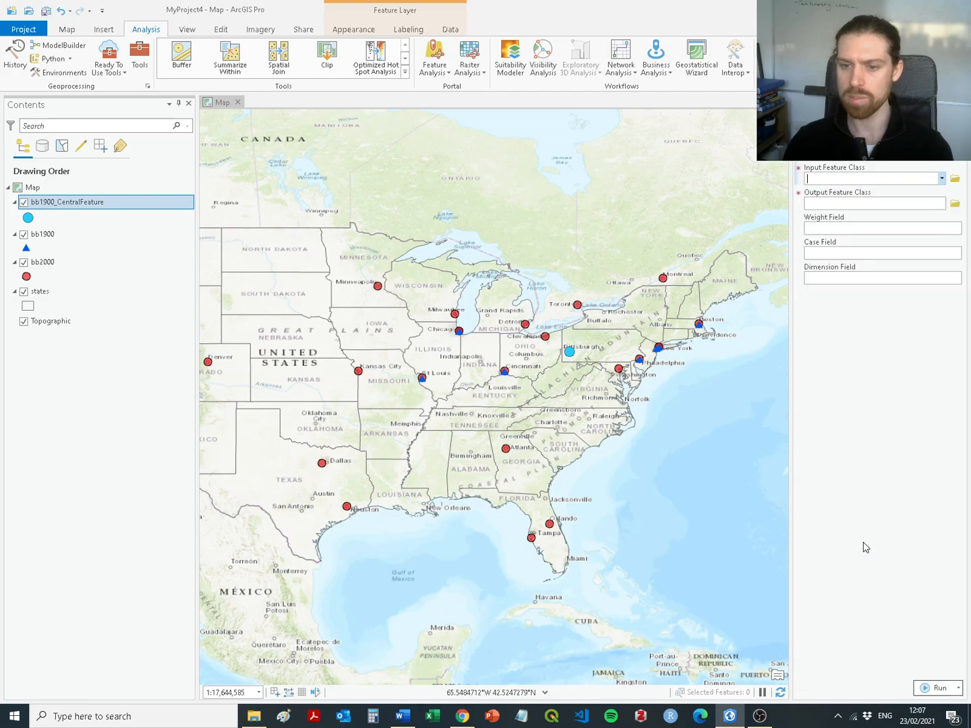
left_click(943, 178)
left_click(838, 205)
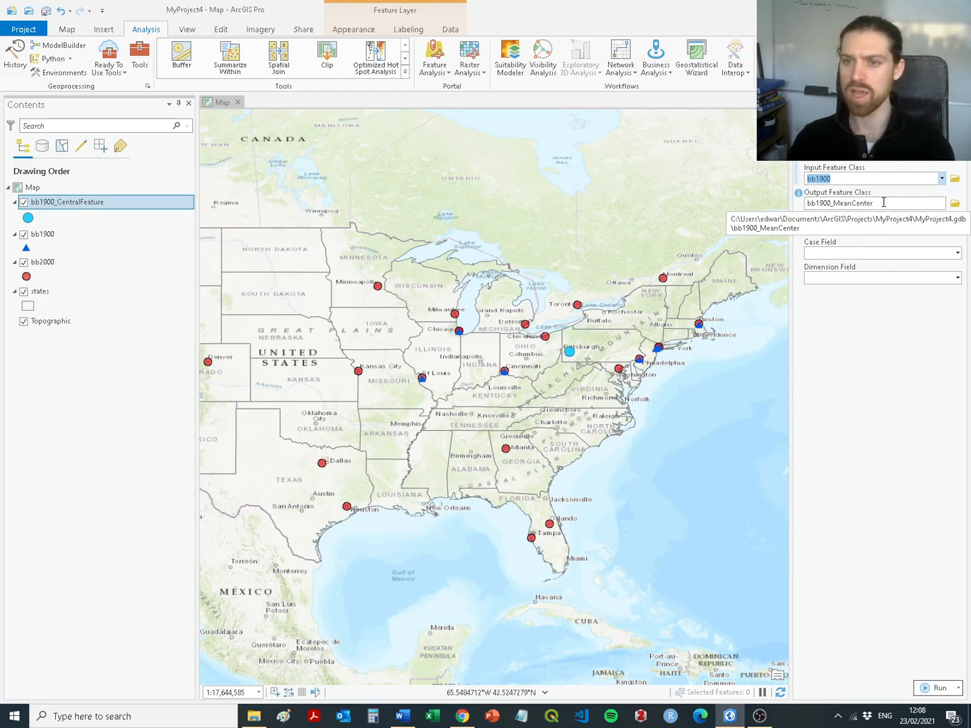
left_click(938, 687)
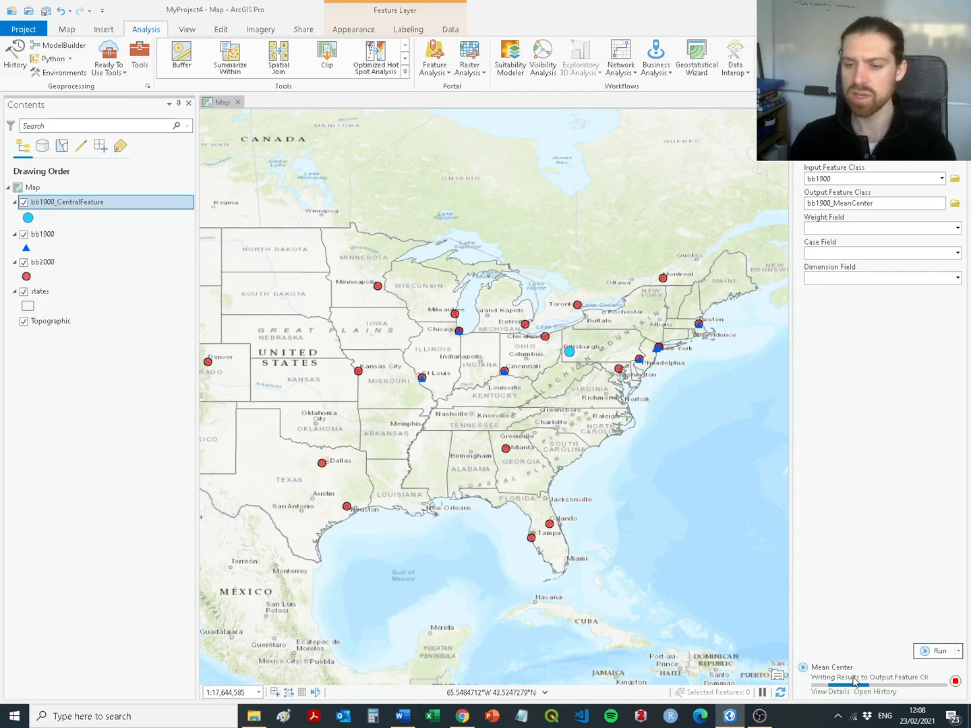
left_click(839, 691)
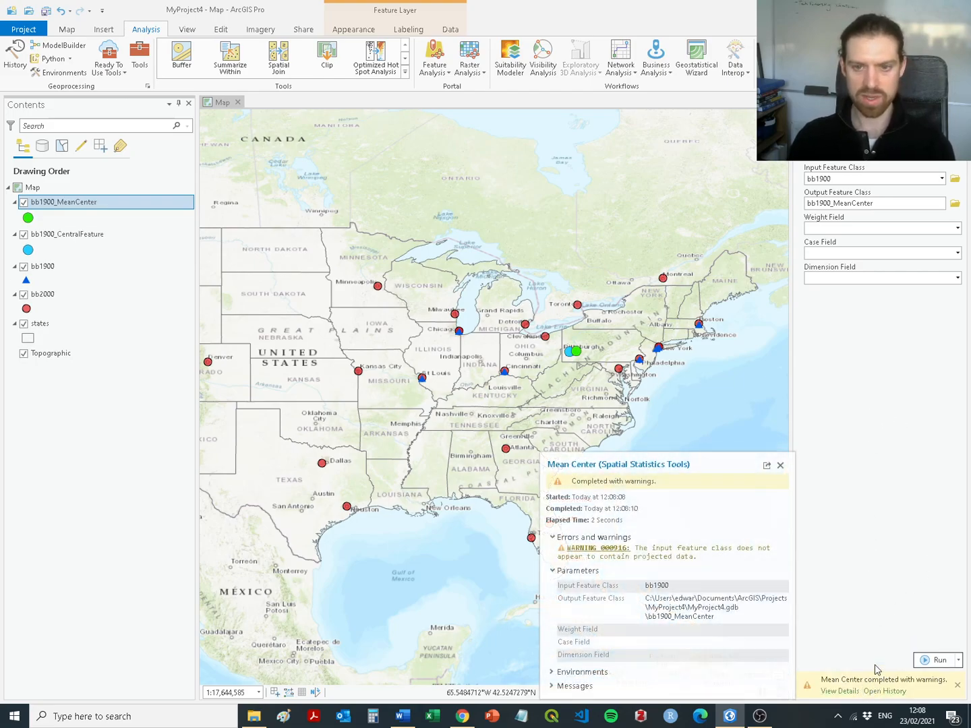
left_click(780, 466)
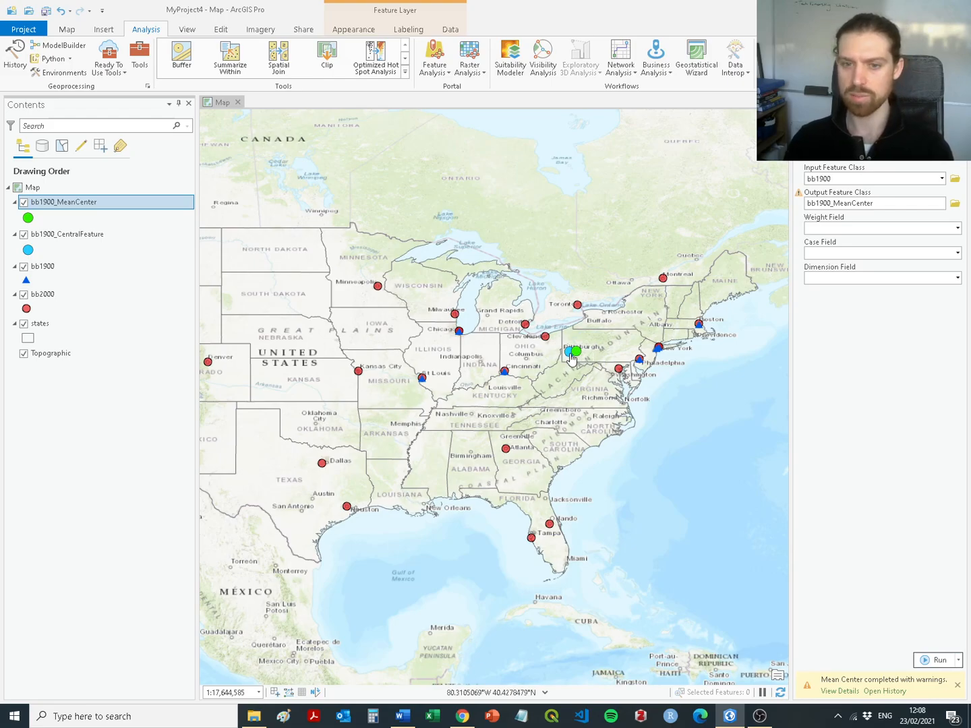
Review the listed Mean Center results in Word, then inspect the bb1900_MeanCenter point's XCoord and YCoord on the ArcGIS Pro map
key("alt+Tab")
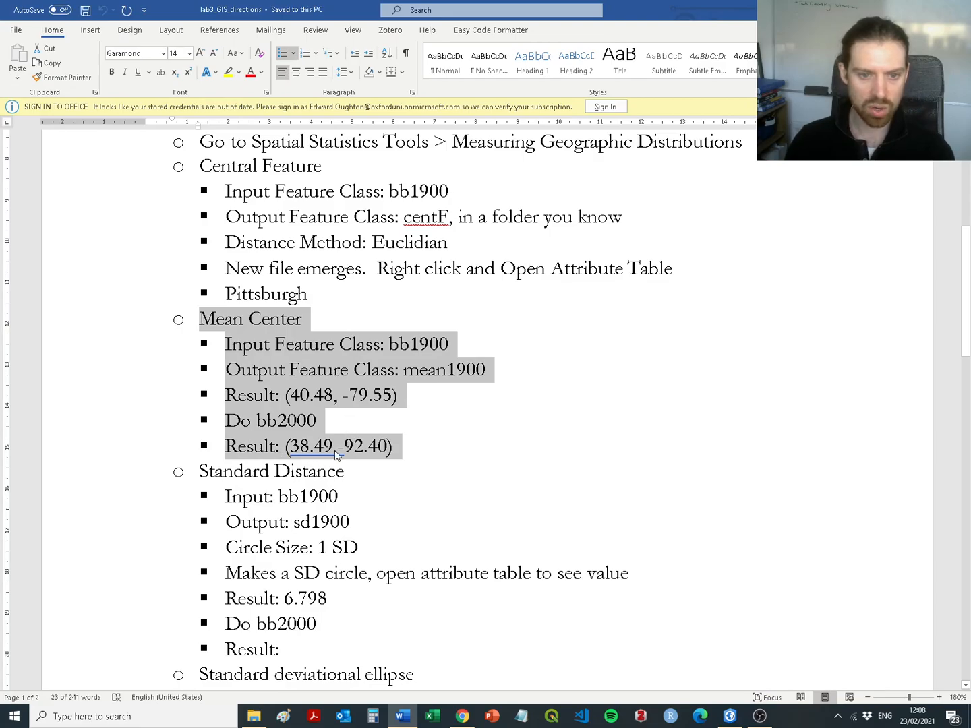
left_click(295, 446)
left_click_drag(290, 446, 389, 445)
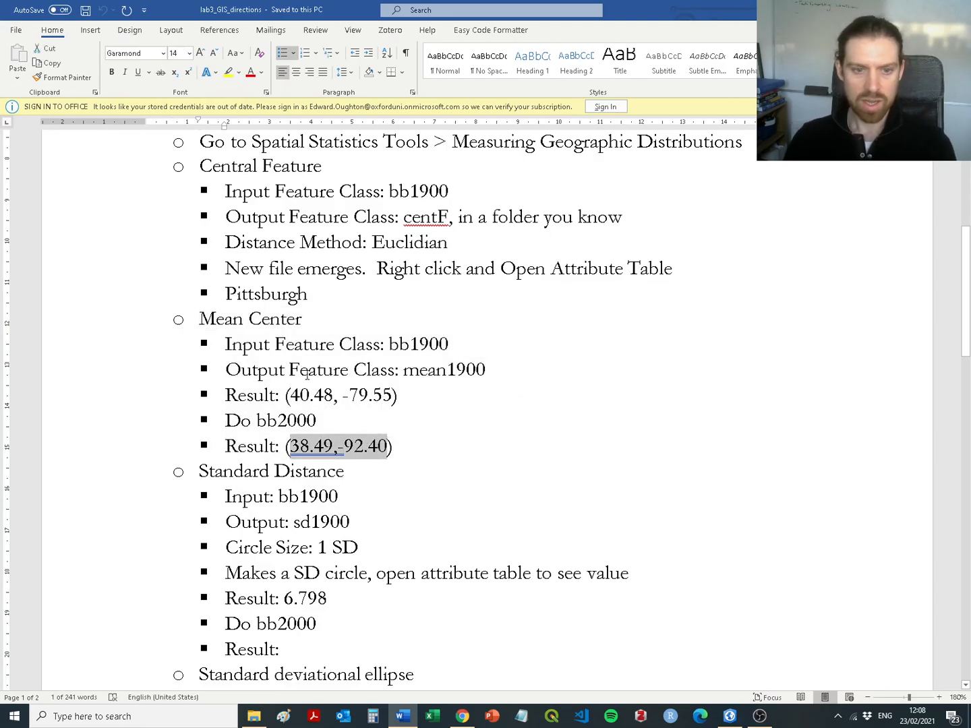
left_click_drag(290, 395, 393, 395)
key("alt+Tab")
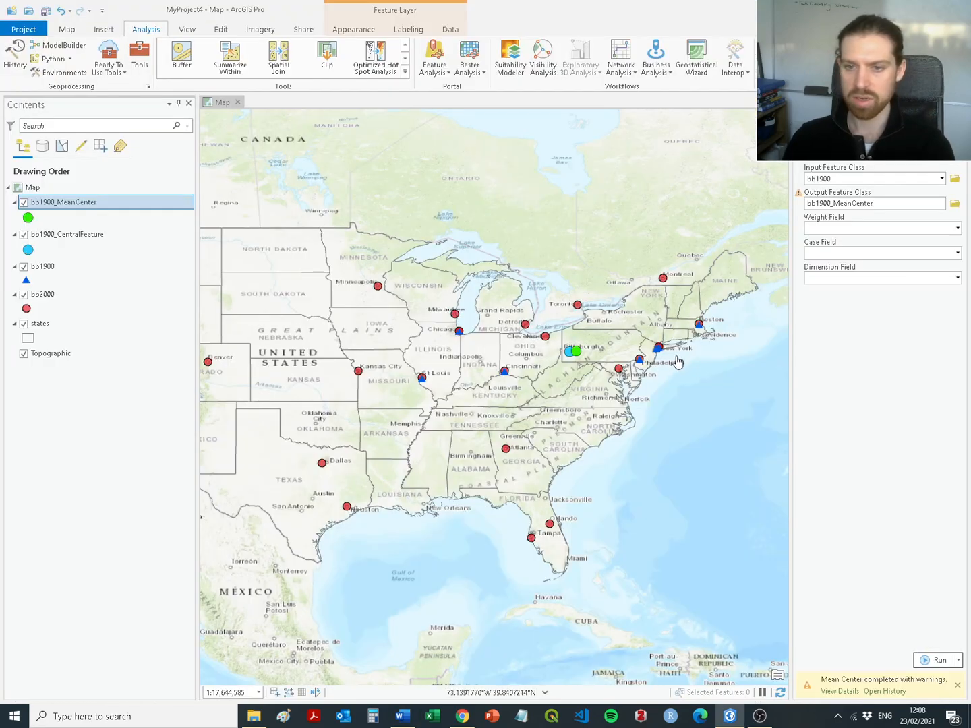
left_click(579, 352)
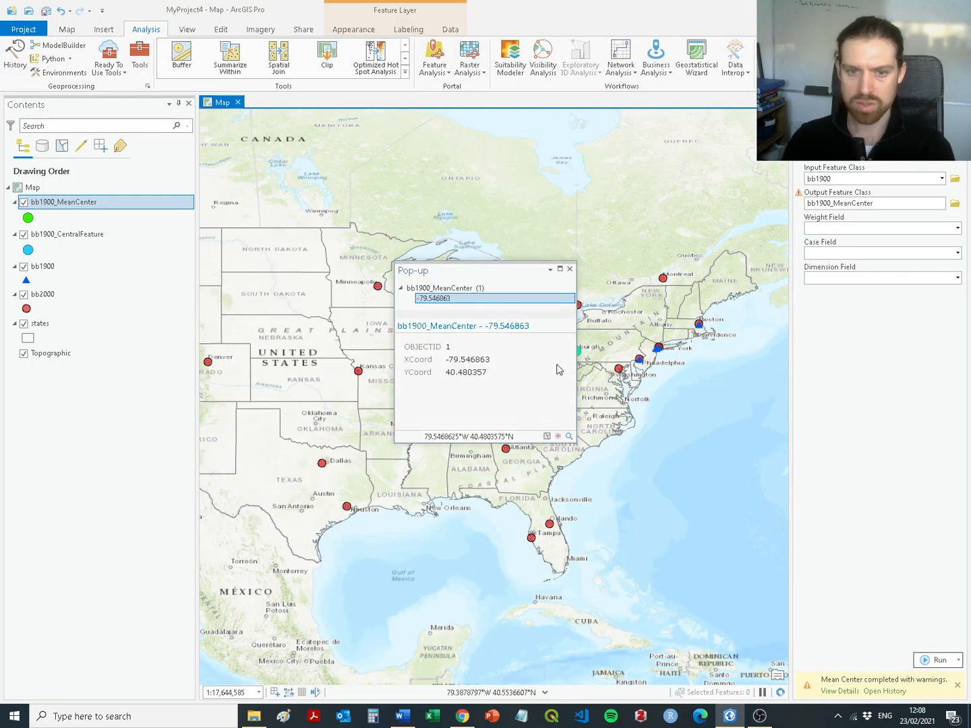
left_click(570, 269)
left_click(577, 350)
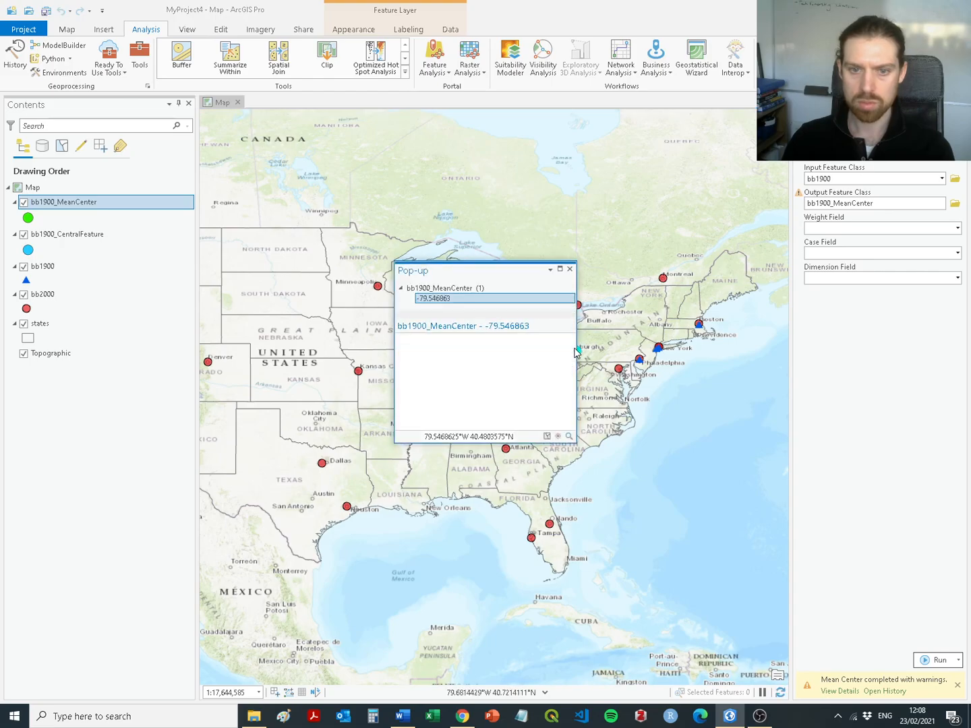
left_click_drag(488, 375, 398, 364)
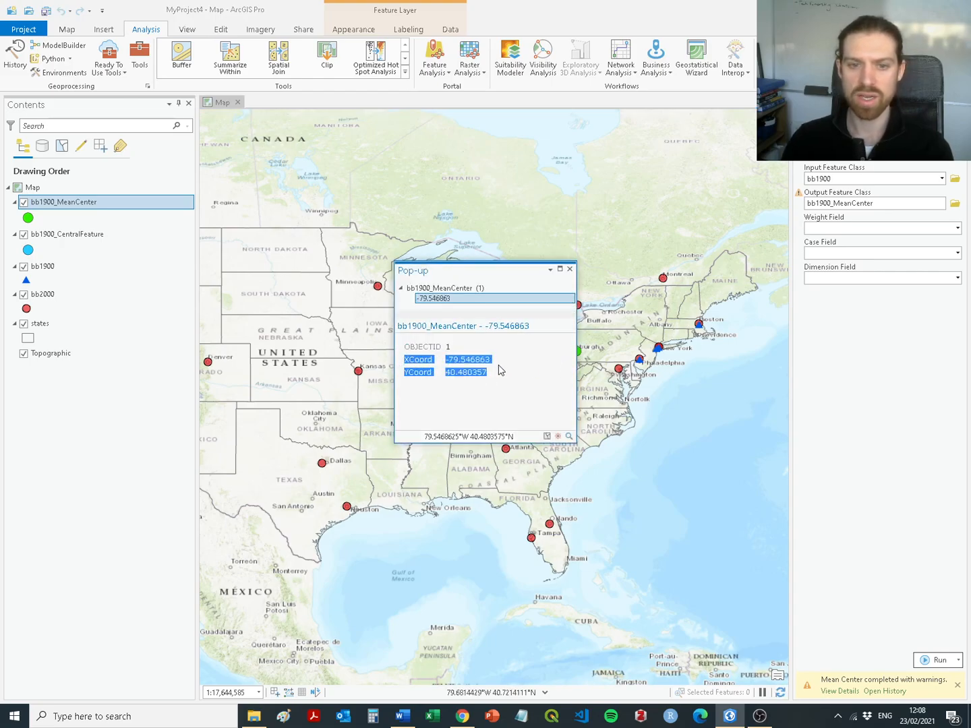
Compare the bb1900_MeanCenter point's coordinates with the bb1900 result in the Word directions, then close its attribute pop-up in ArcGIS Pro
key("alt+Tab")
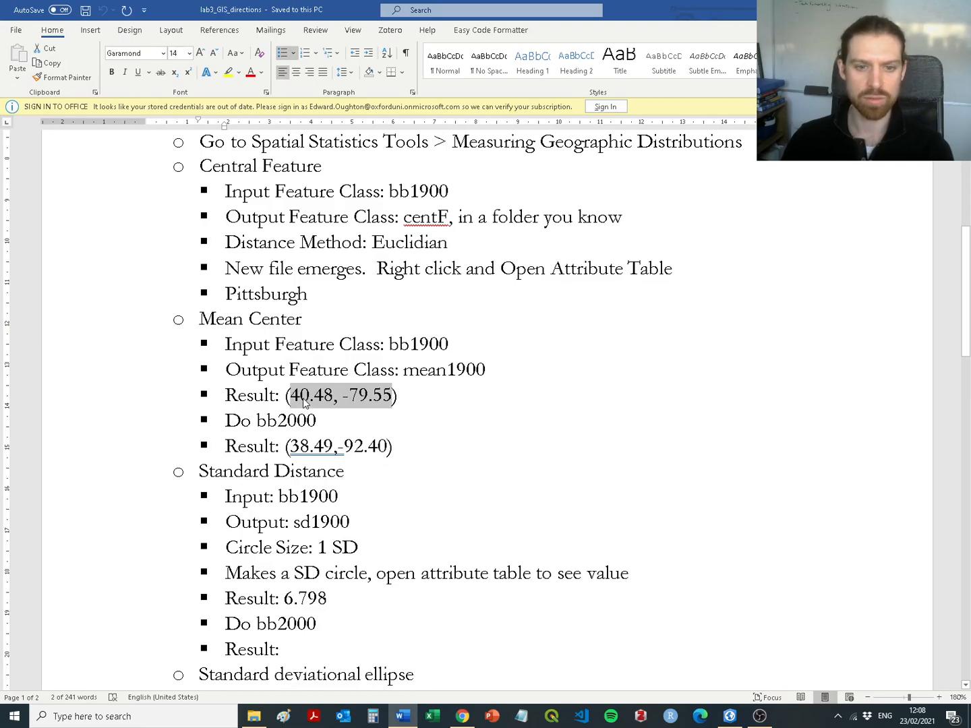
key("alt+Tab")
key("alt+Tab")
left_click(452, 384)
key("alt+Tab")
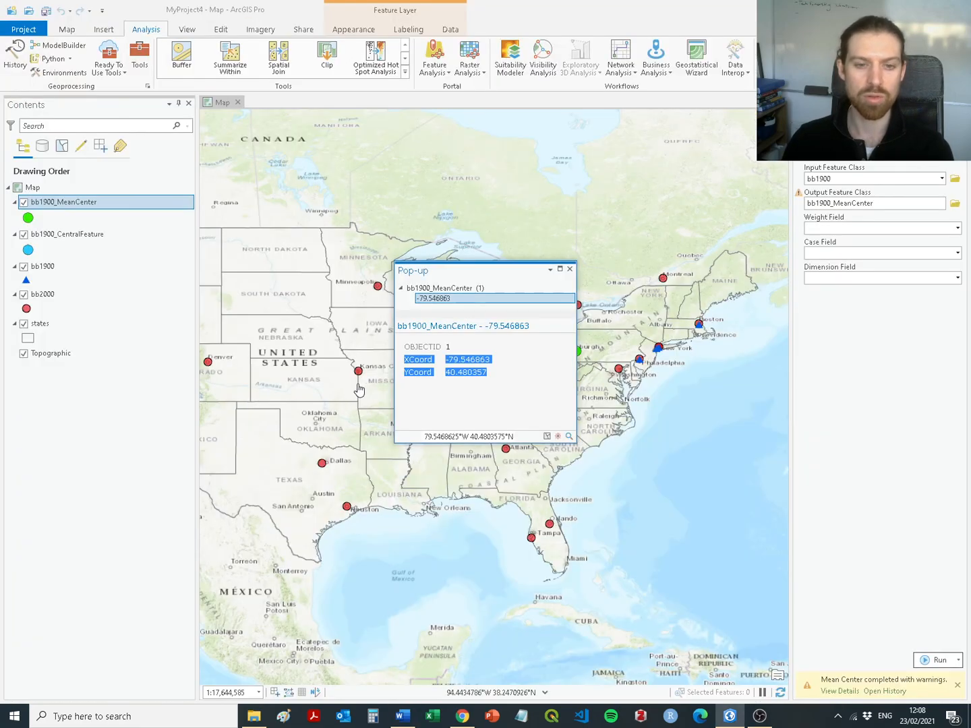
key("alt+Tab")
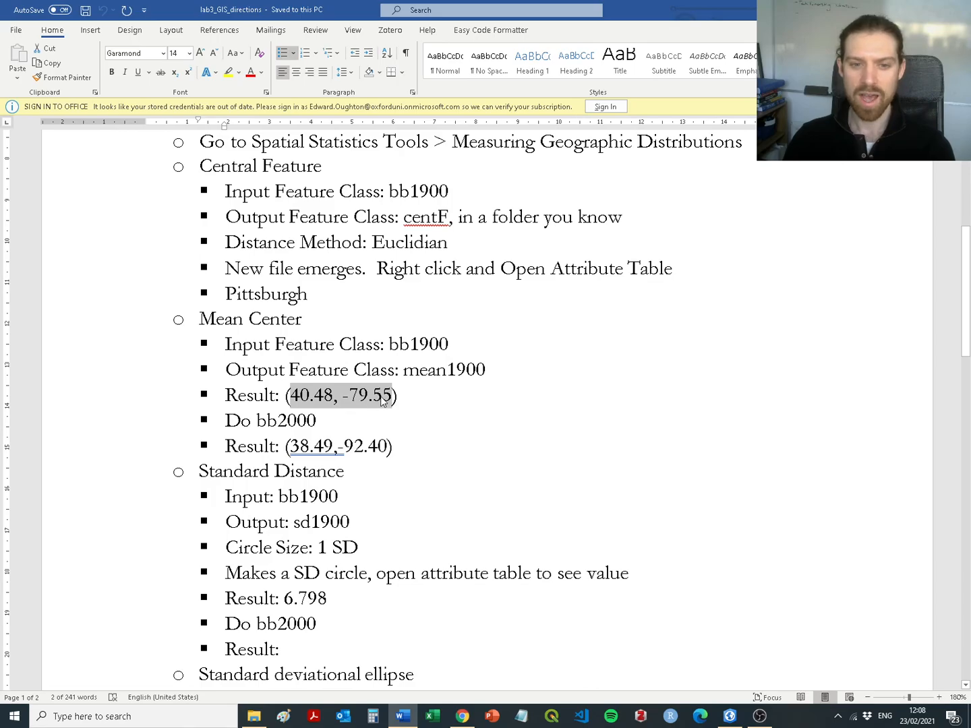
key("alt+Tab")
left_click(452, 365)
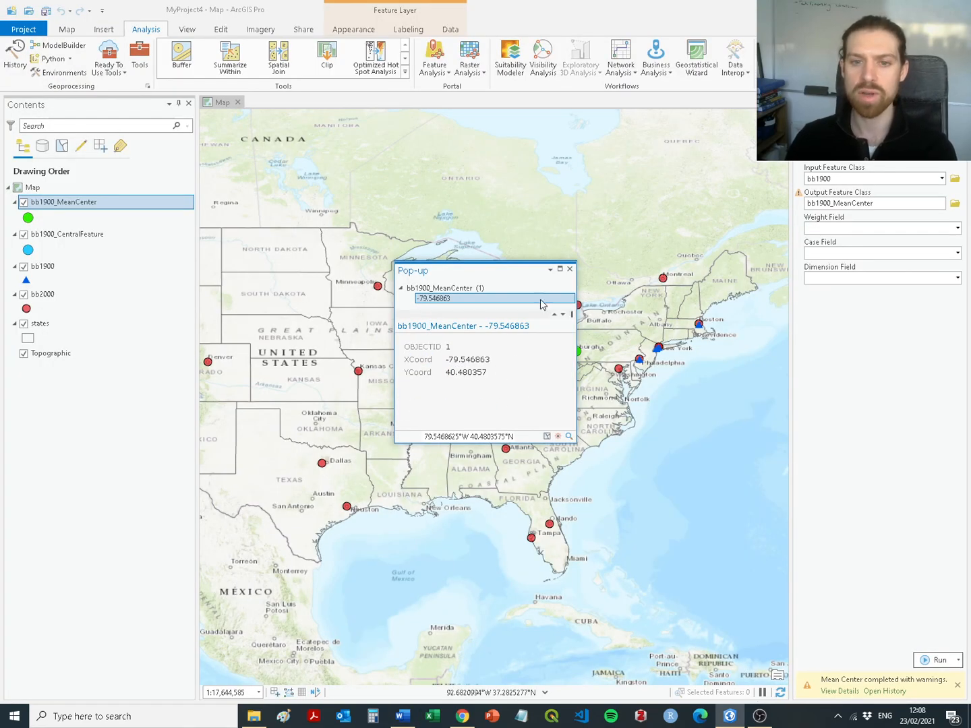
left_click(570, 270)
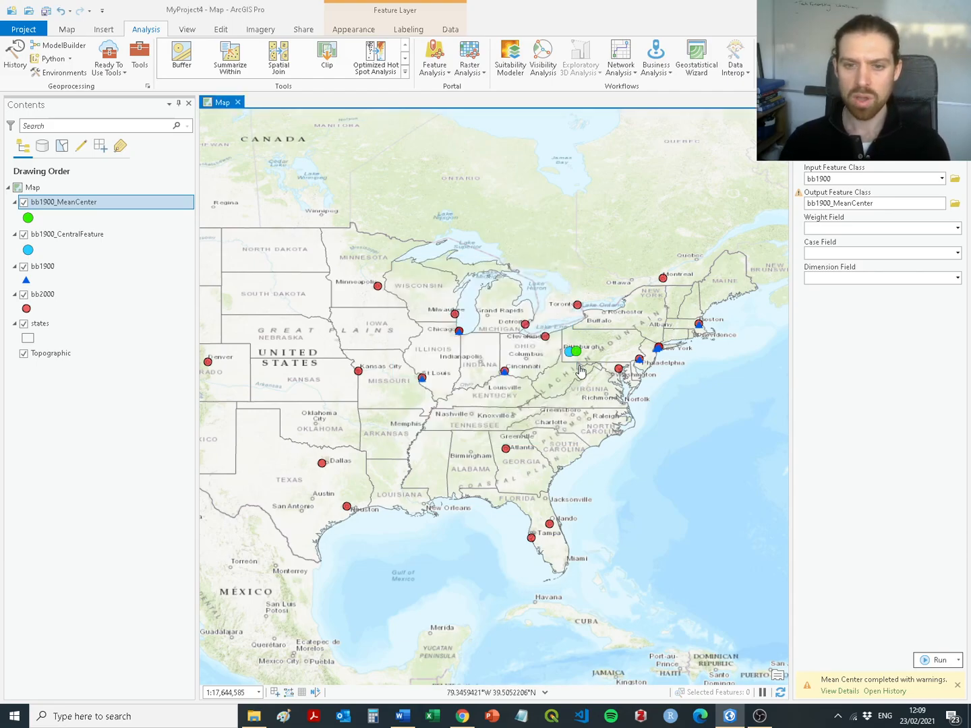
Check the Mean Center instruction for bb2000 in Word, then return to ArcGIS Pro
key("alt+Tab")
left_click(386, 424)
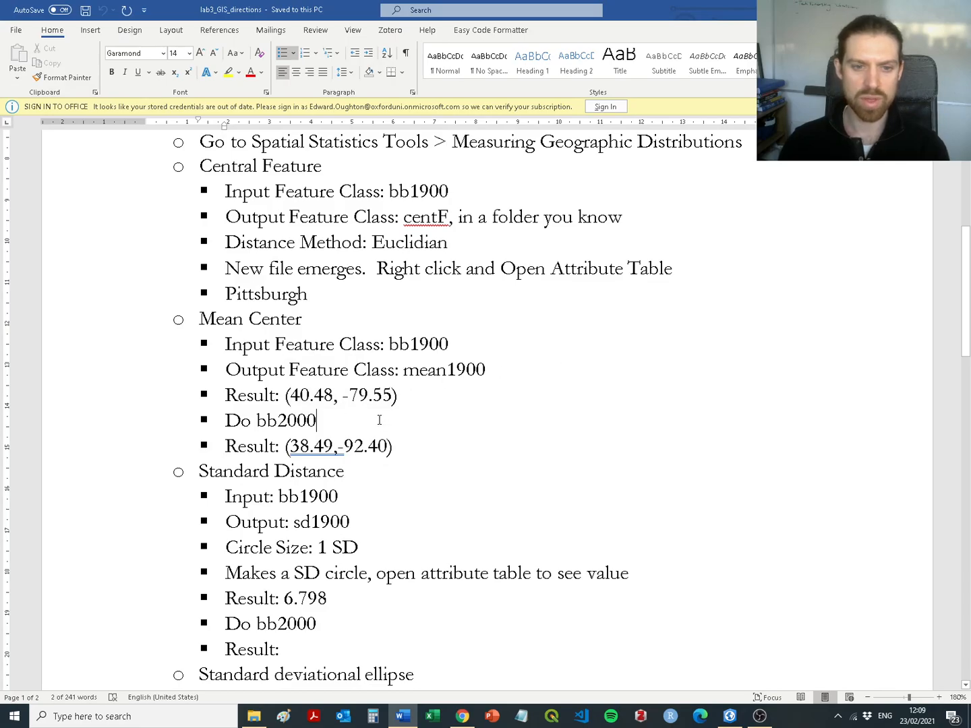
left_click_drag(361, 406, 210, 347)
key("alt+Tab")
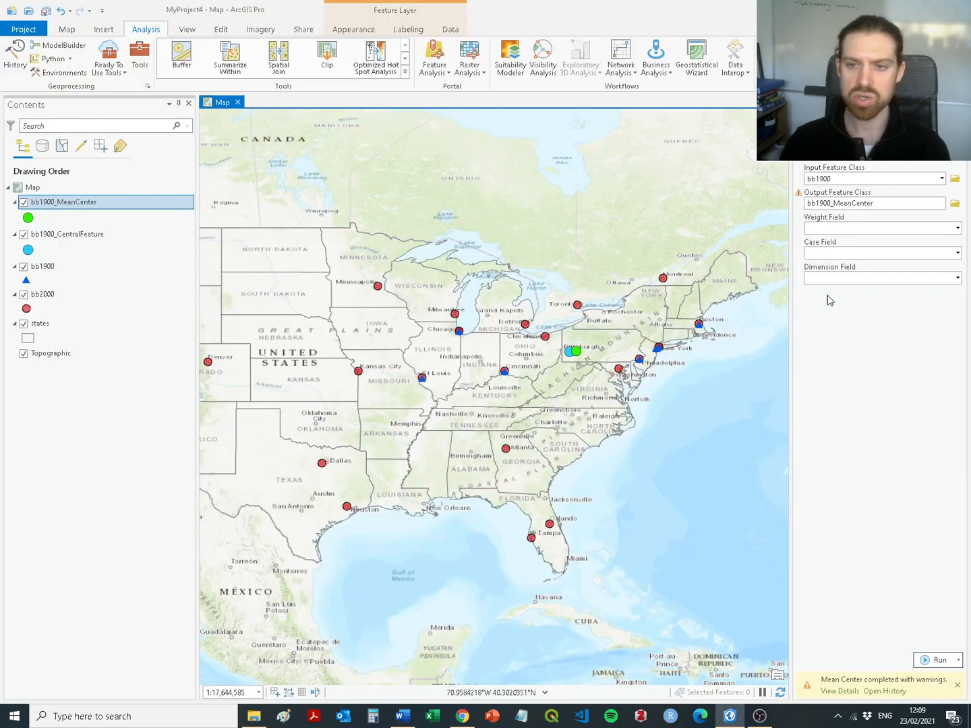
Run Mean Center on bb2000 with output bb2000_MeanCenter
left_click(941, 178)
left_click(823, 230)
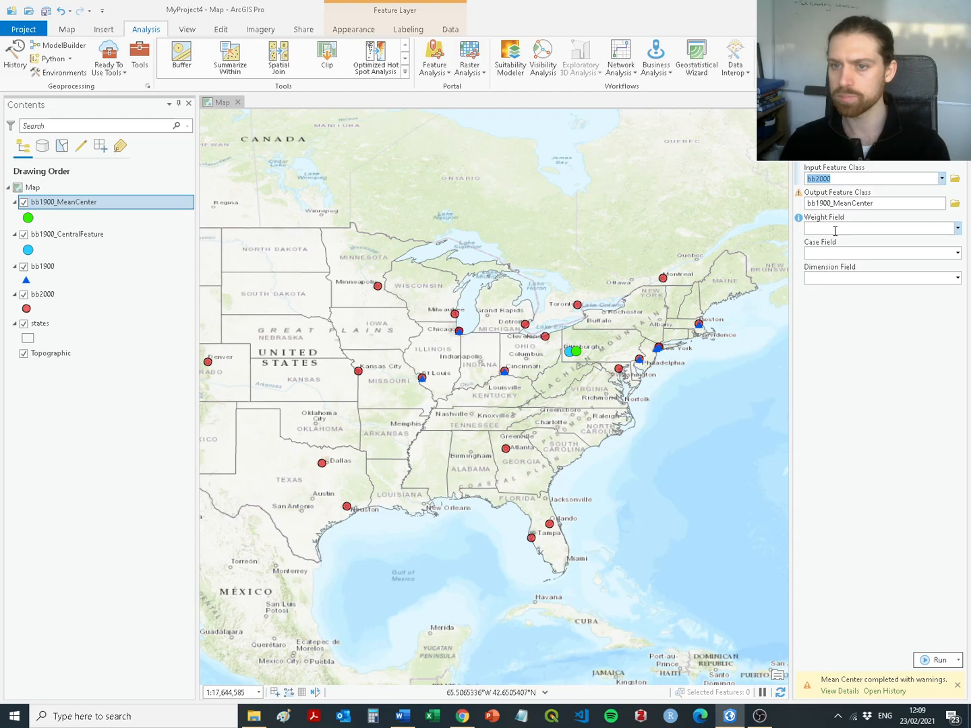
left_click(852, 204)
key("BackSpace")
key("BackSpace")
type("20")
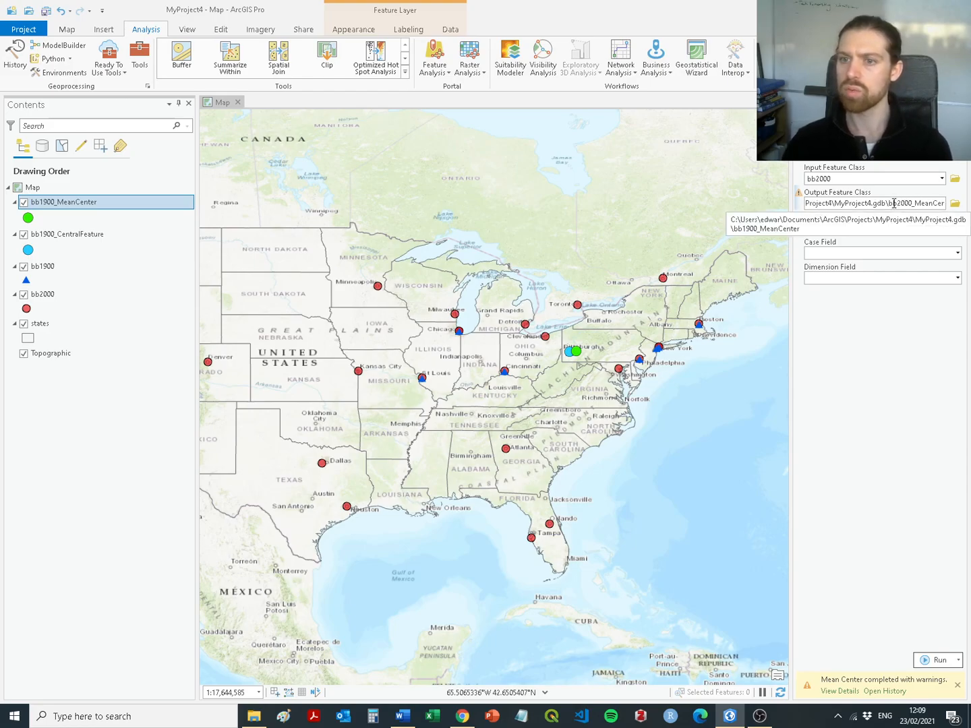
double_click(932, 204)
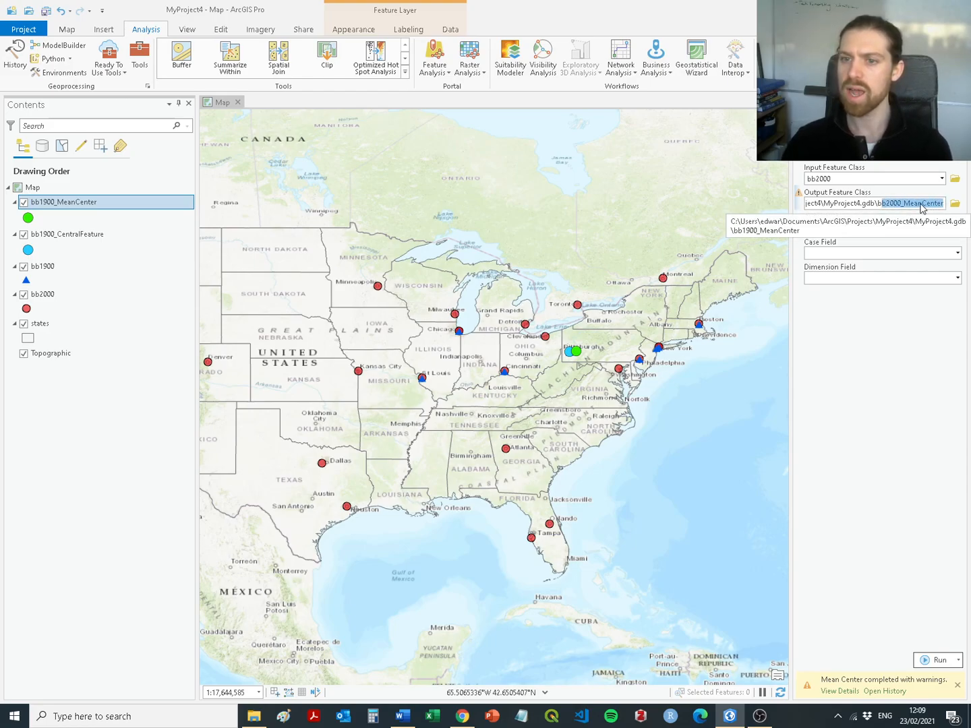
left_click(921, 204)
double_click(889, 201)
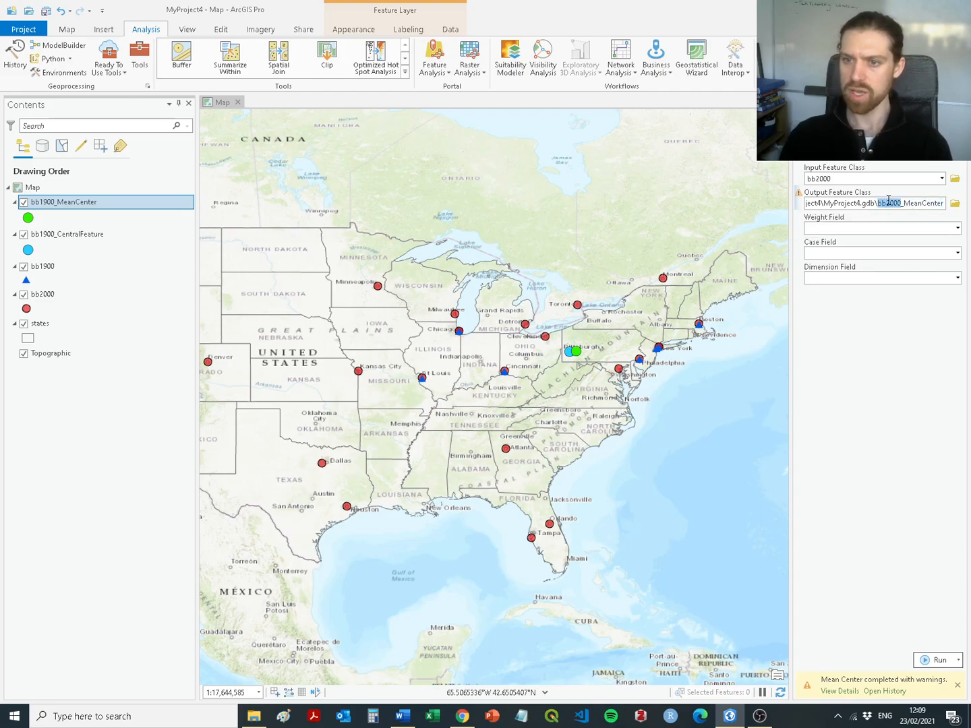
left_click(925, 661)
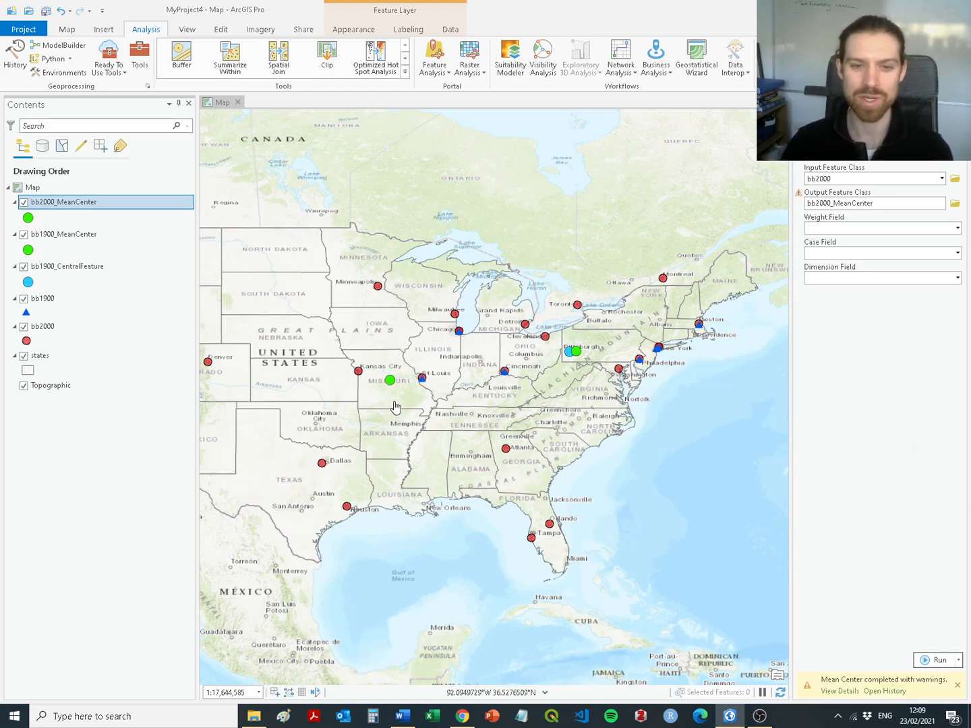
Examine the bb2000_MeanCenter point's location among the surrounding cities, then review the Standard Distance instructions in Word
scroll(389, 382, "up", 3)
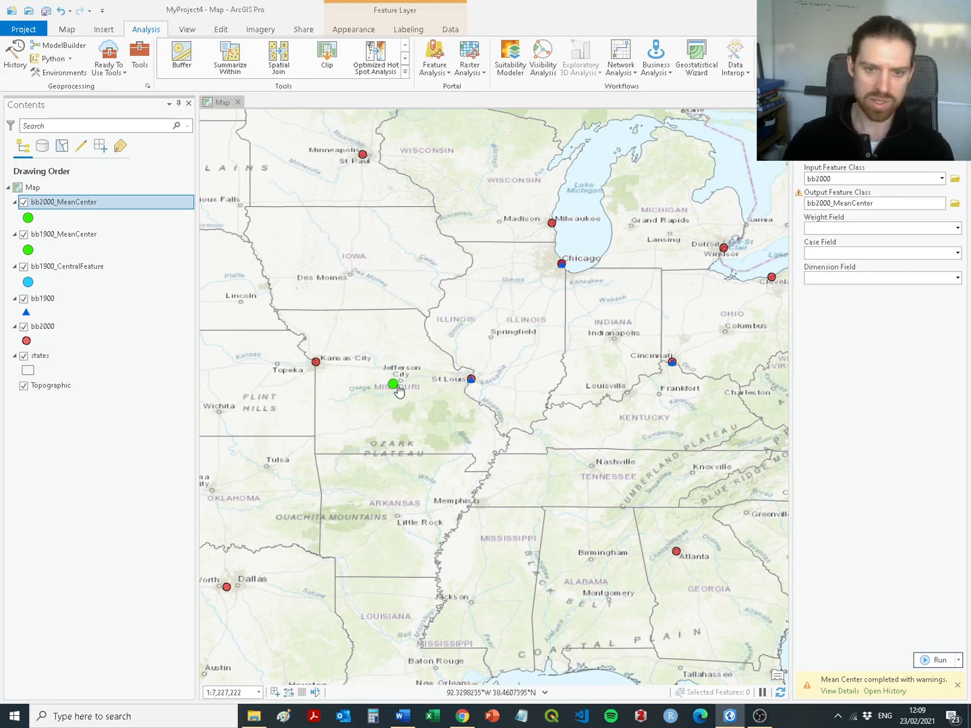
scroll(392, 402, "down", 3)
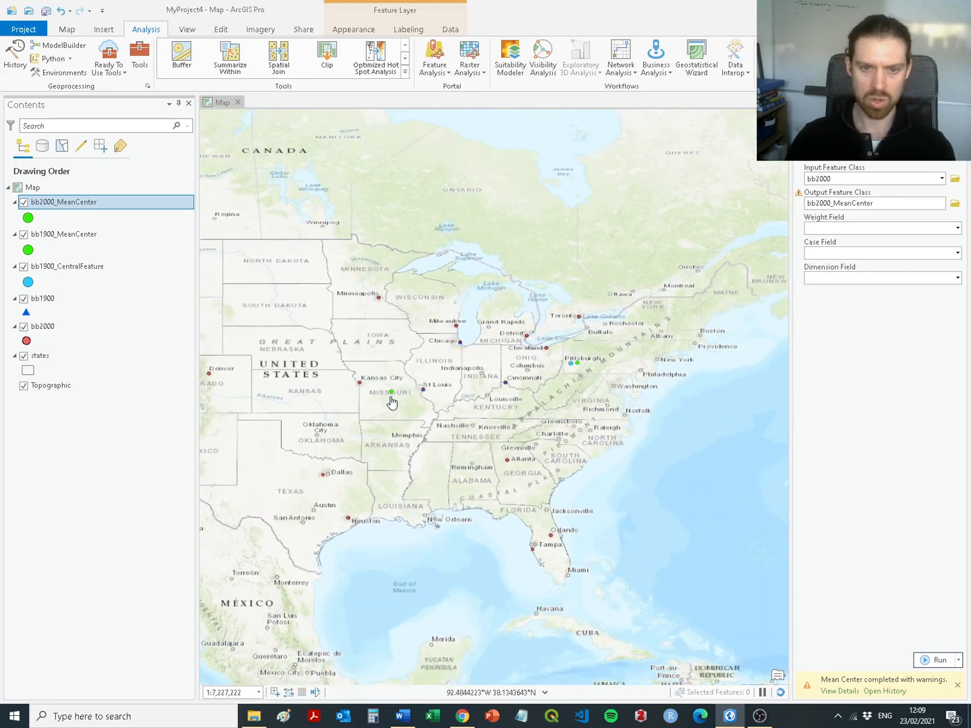
scroll(391, 402, "up", 4)
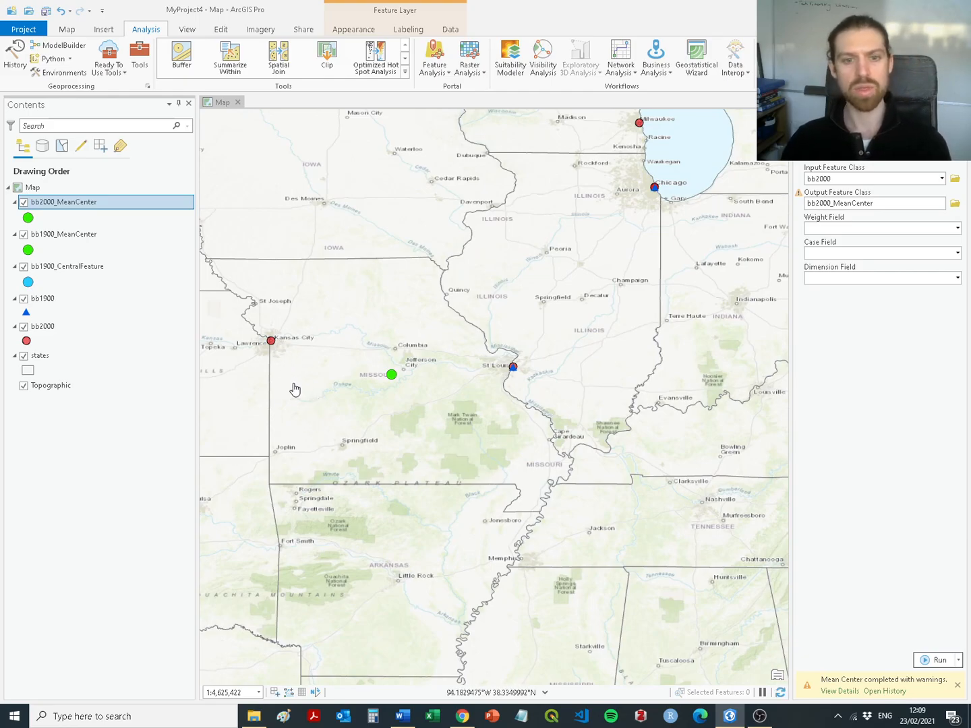
scroll(464, 406, "down", 3)
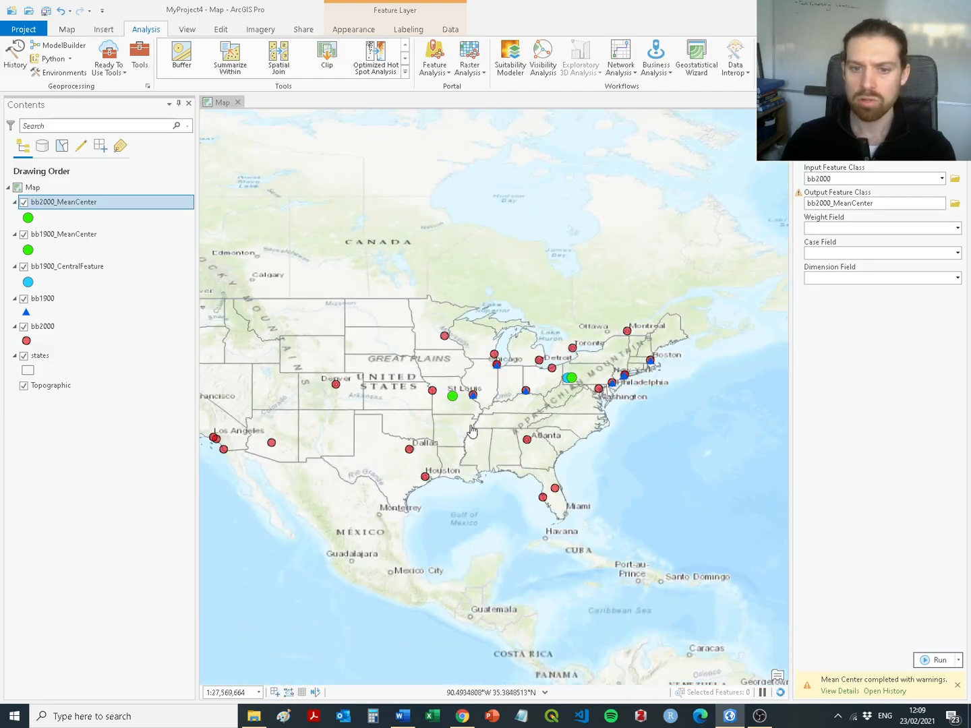
key("alt+Tab")
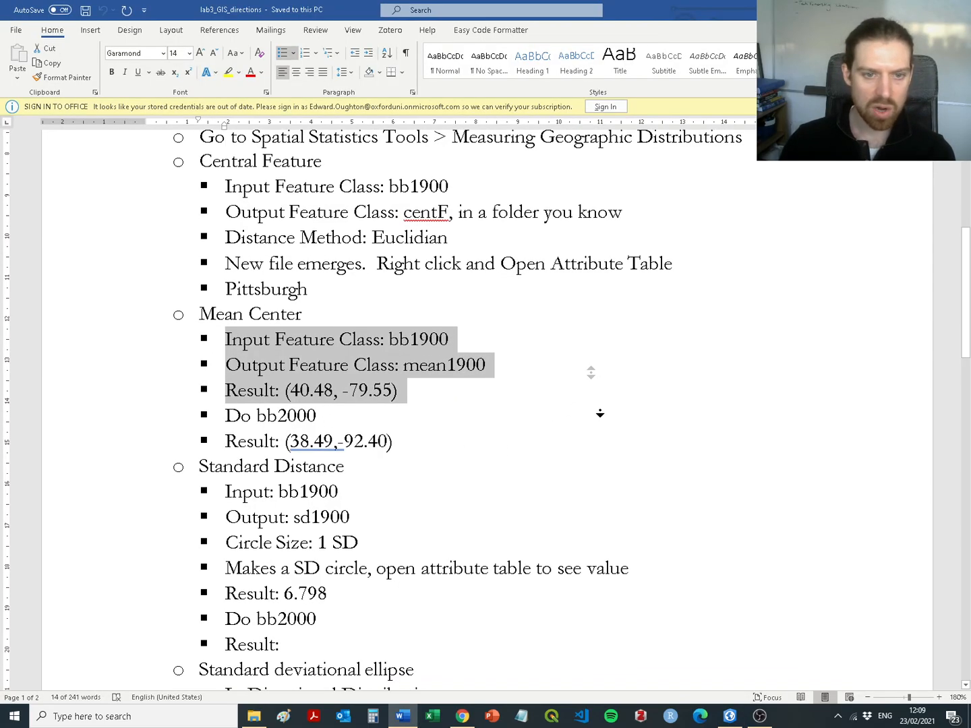
scroll(607, 431, "down", 3)
left_click_drag(229, 308, 365, 380)
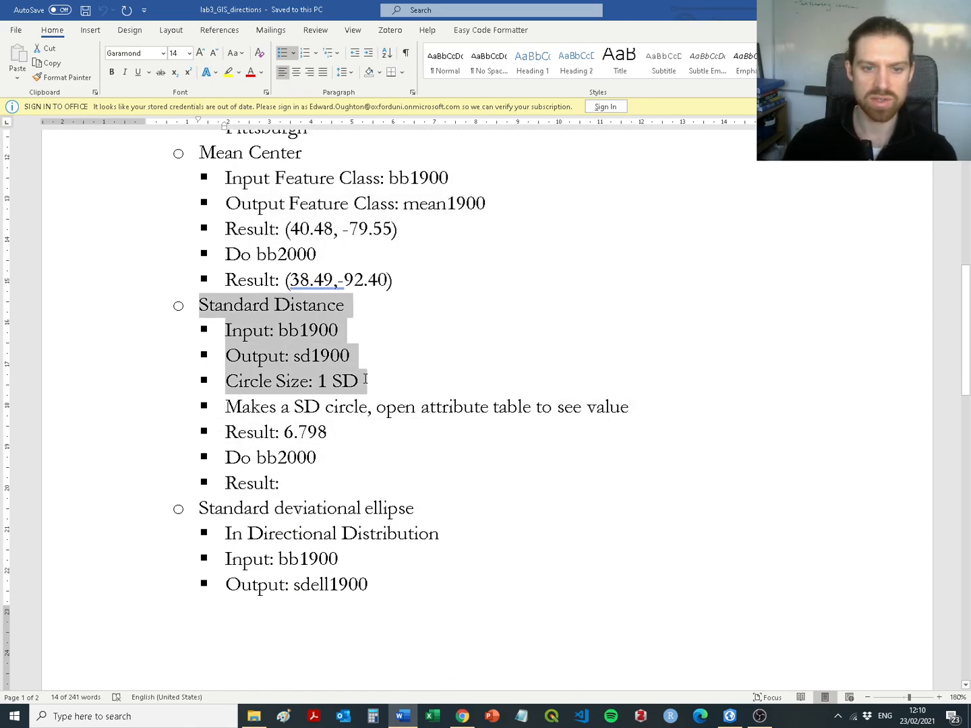
left_click_drag(450, 394, 590, 408)
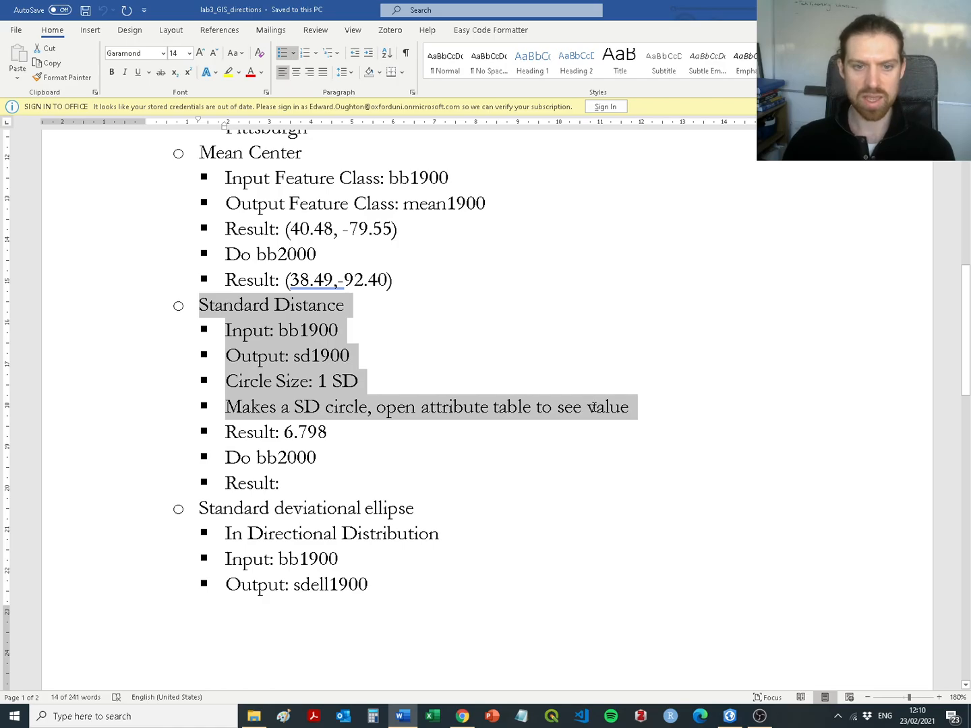
Switch to ArcGIS Pro and run Standard Distance on bb1900 with output bb1900_StandardDistance and circle size 1 standard deviation
key("alt+Tab")
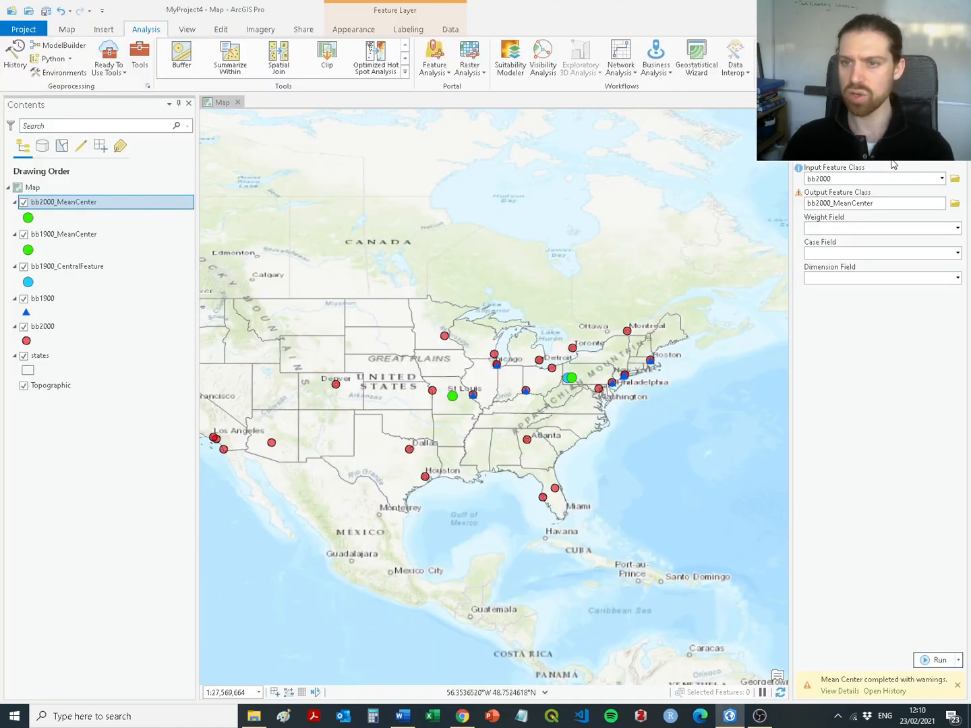
left_click(804, 125)
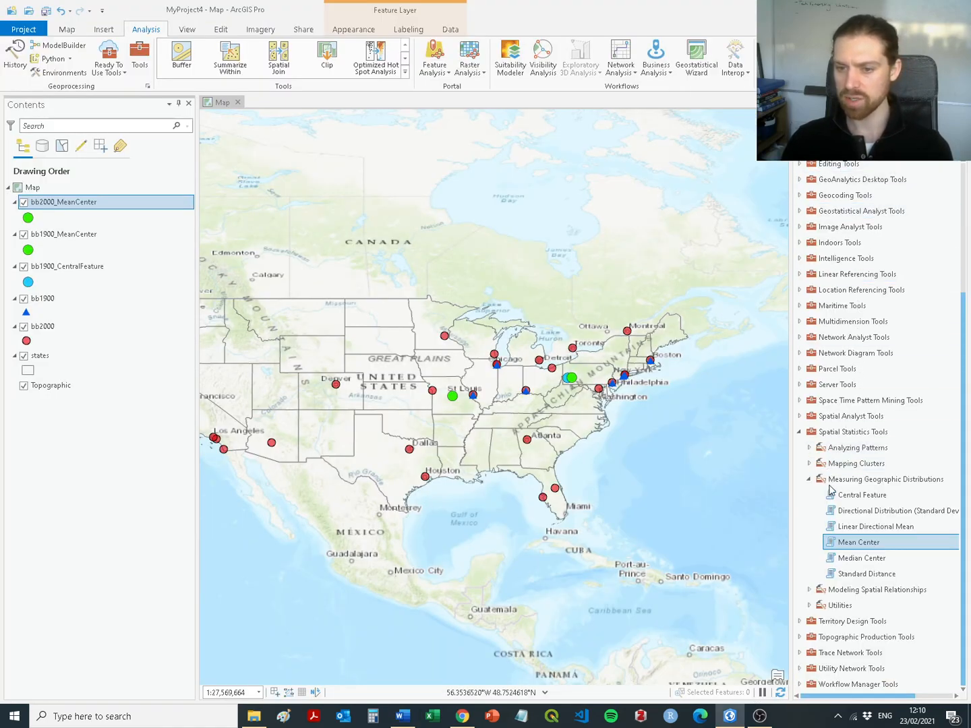
left_click(866, 573)
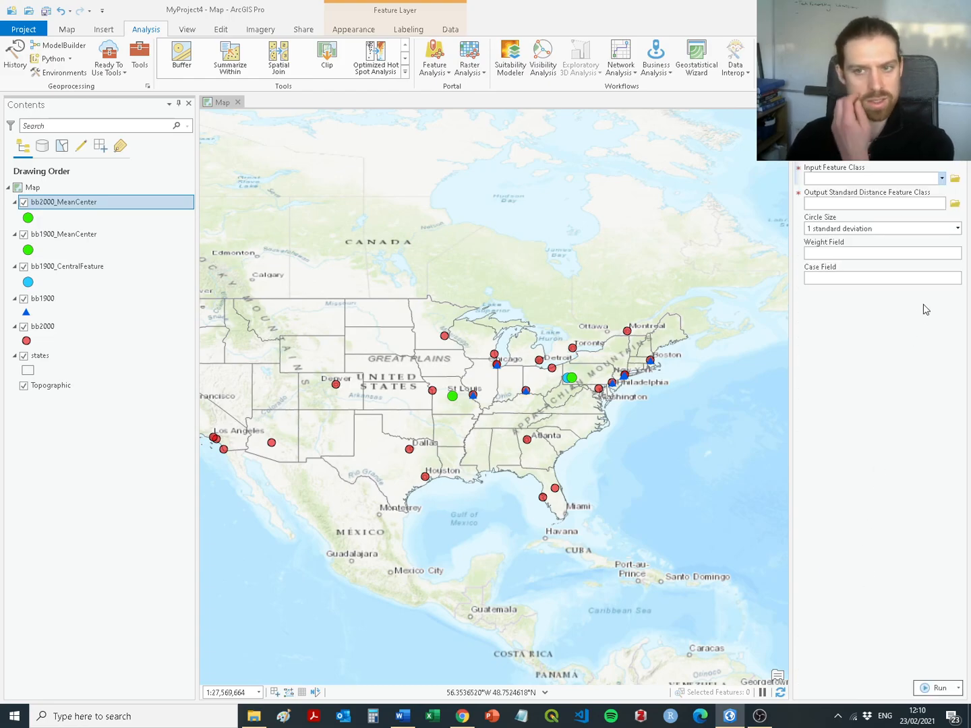
left_click(941, 178)
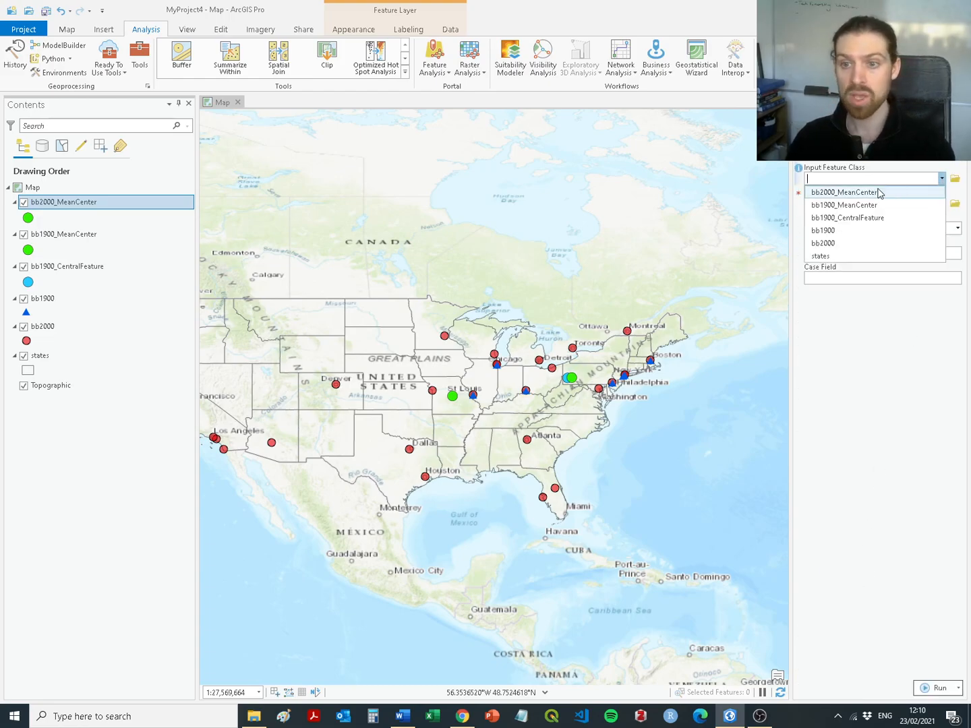
left_click(829, 231)
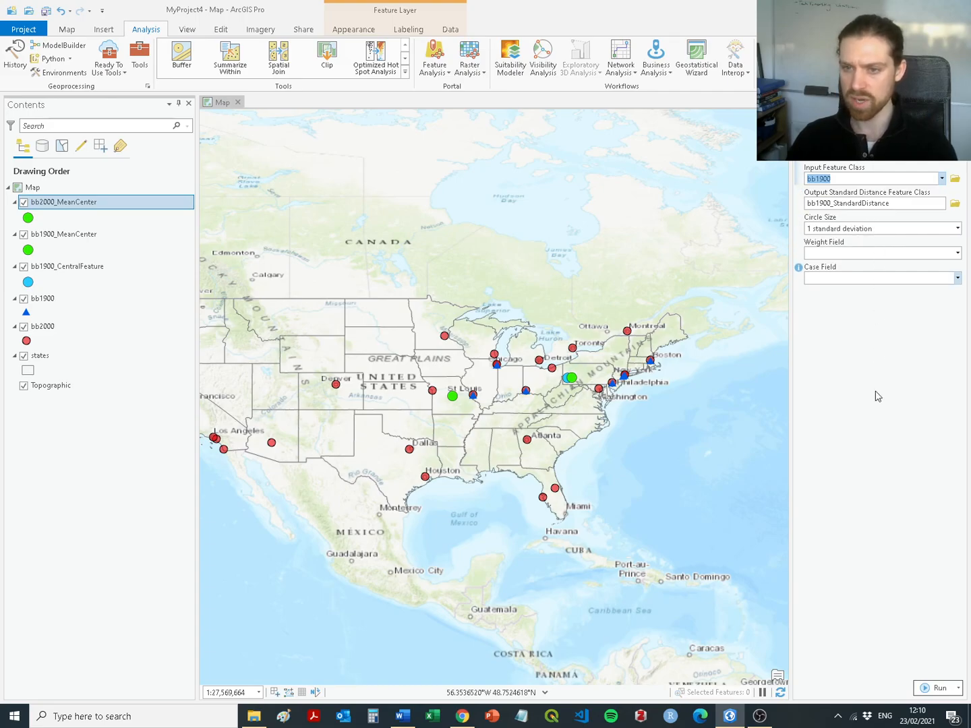
left_click(934, 687)
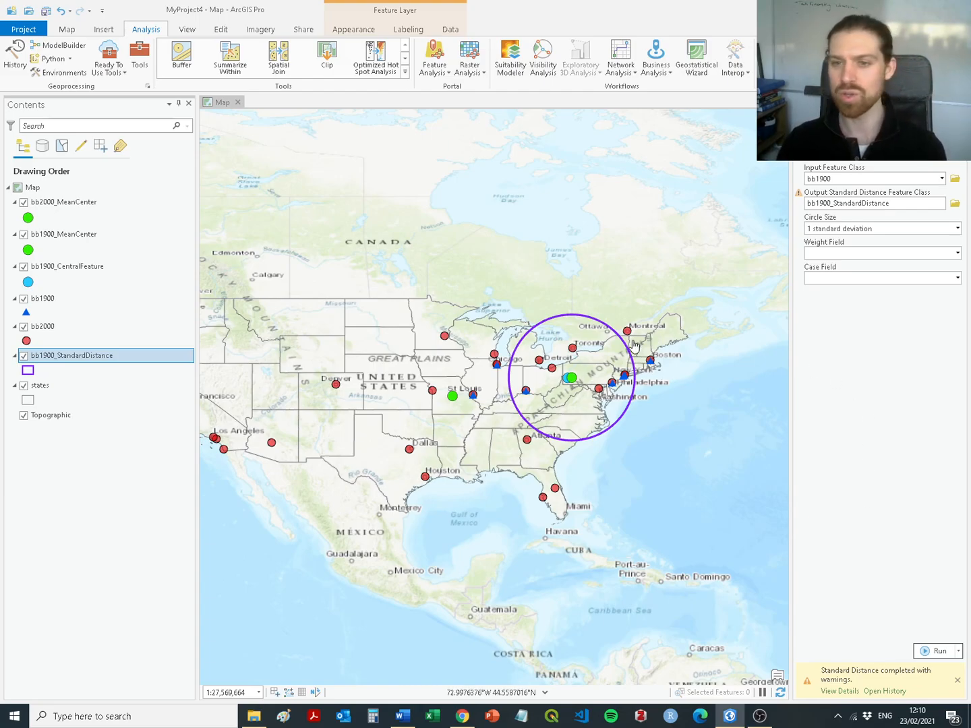
Inspect the bb1900_StandardDistance circle's StdDist value and compare it with the Standard Distance result in the Word directions
left_click(595, 436)
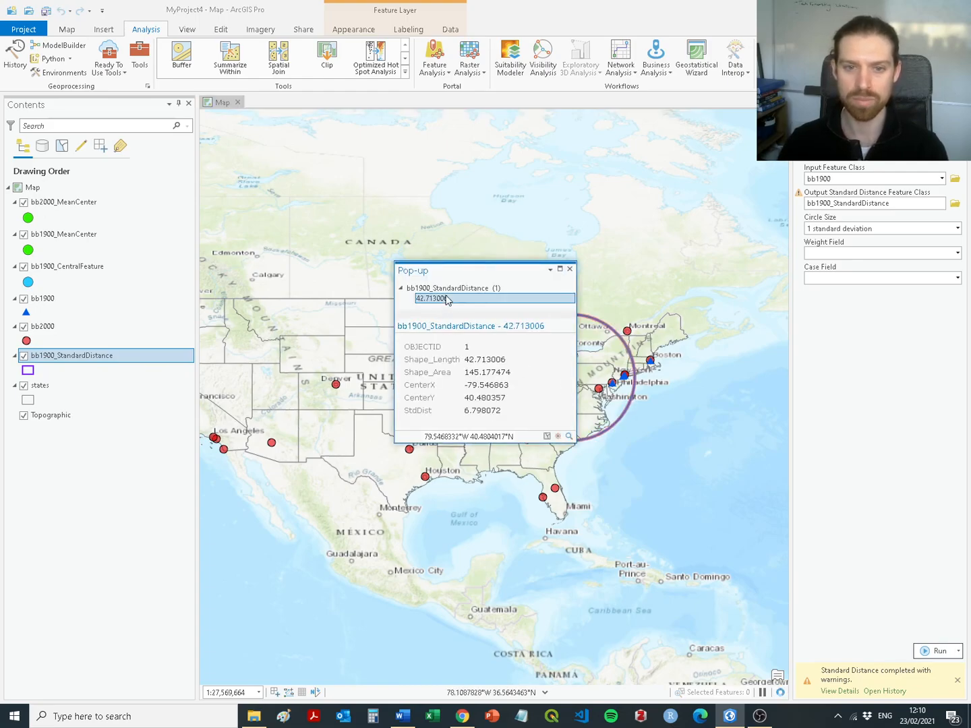
double_click(467, 411)
key("alt+Tab")
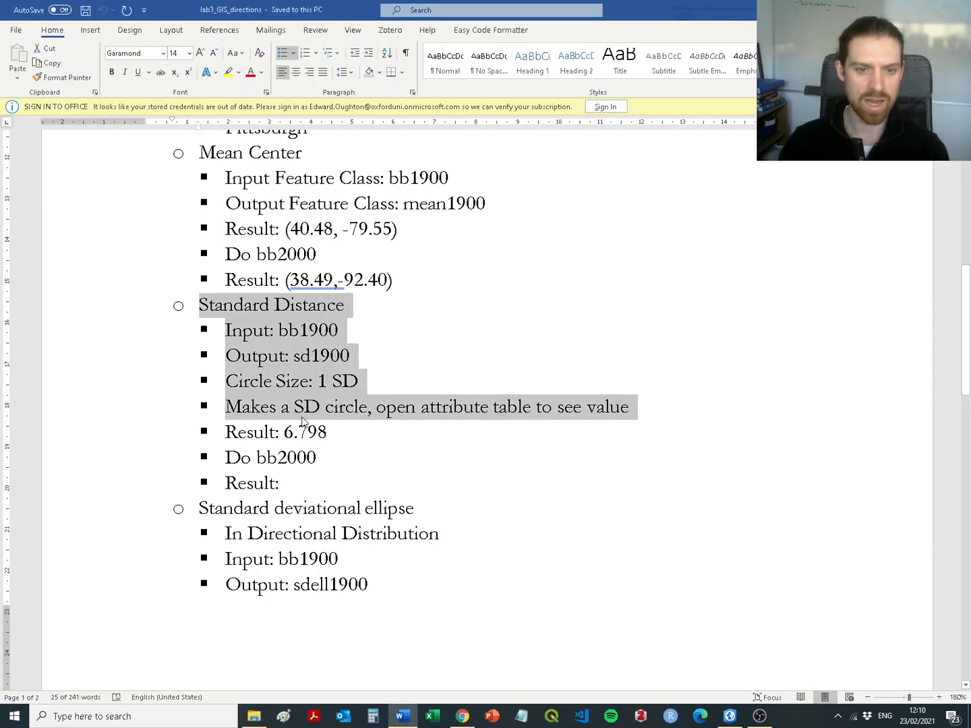
key("alt+Tab")
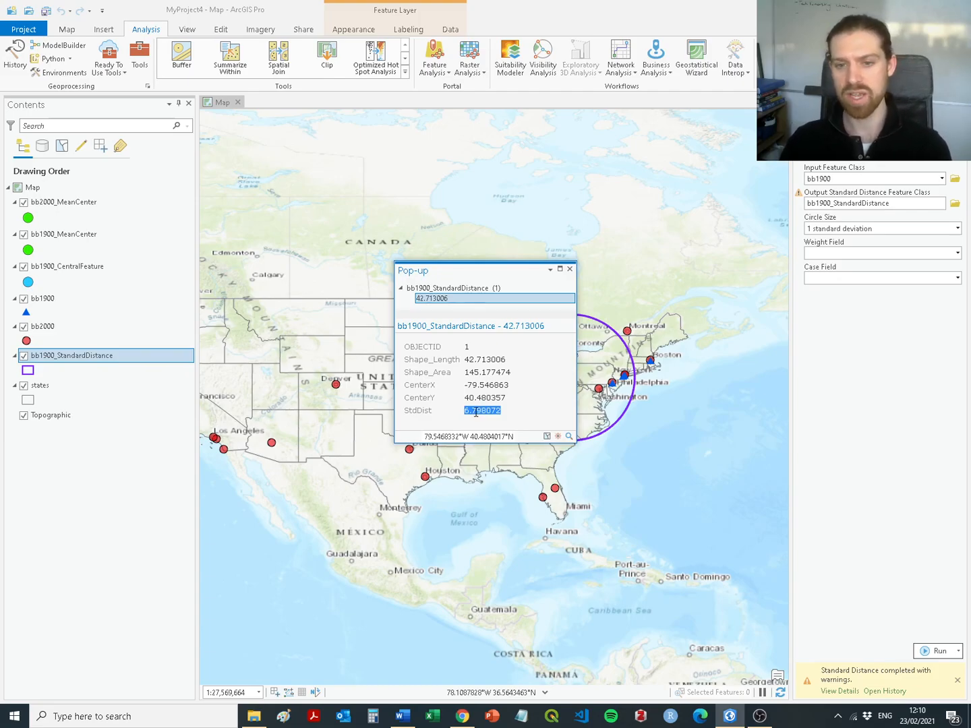
left_click(569, 269)
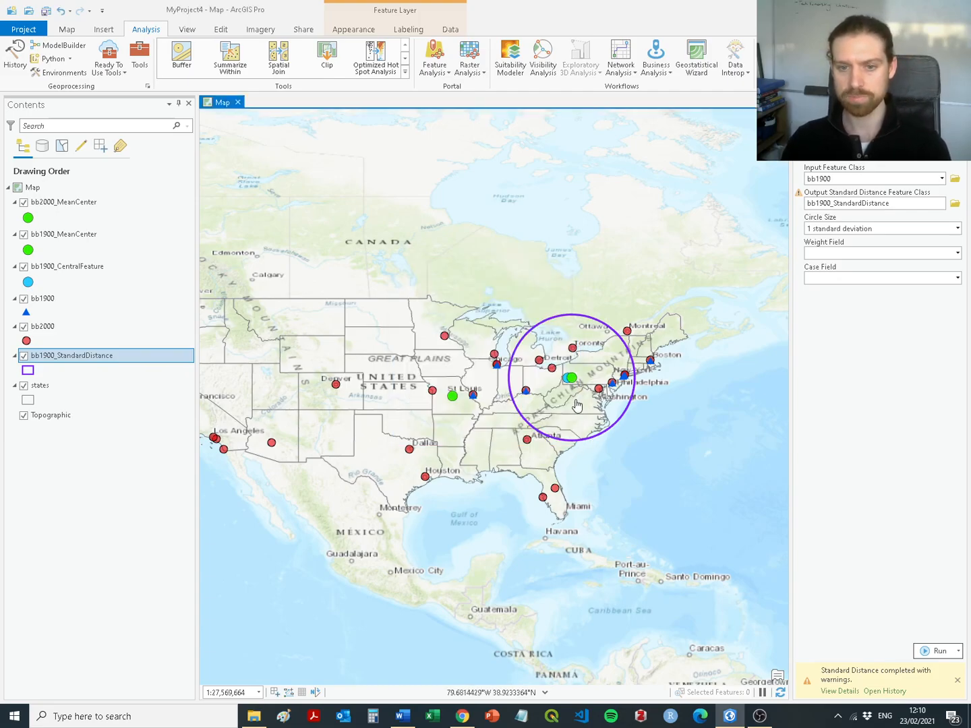
Check the bb2000 instruction in the Word directions, return to ArcGIS Pro and run Standard Distance on bb2000 with output bb2000_StandardDistance
key("alt+Tab")
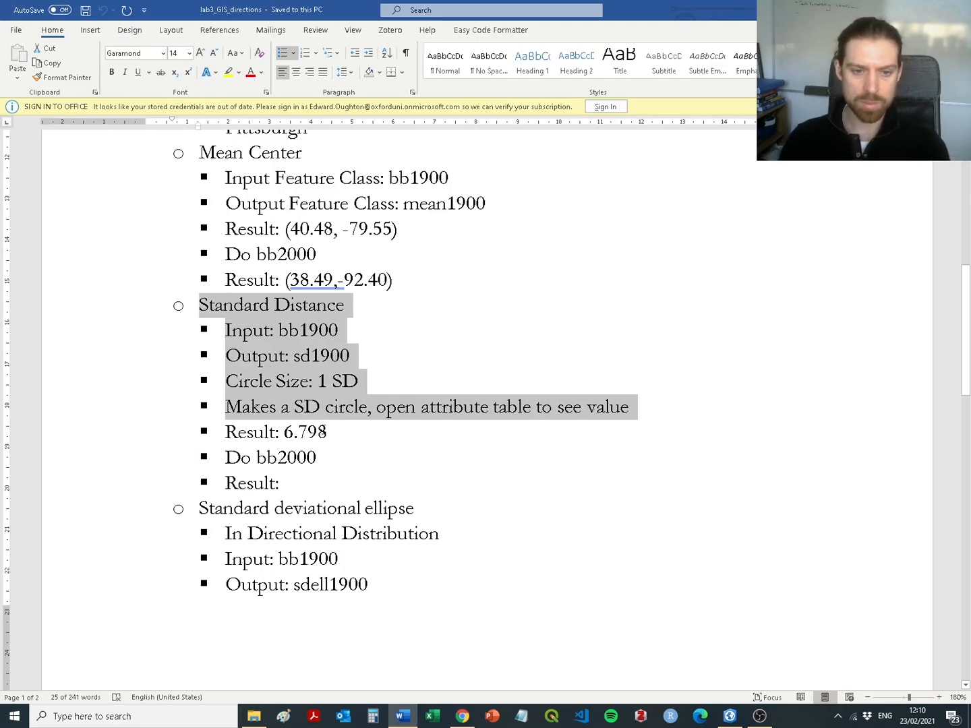
double_click(287, 458)
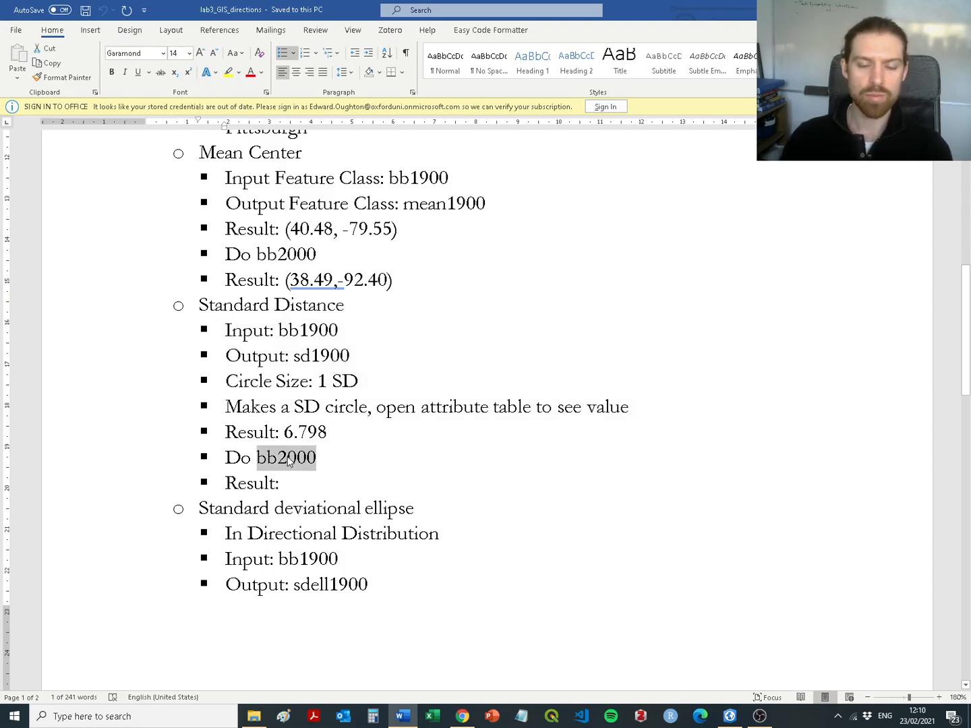
key("alt+Tab")
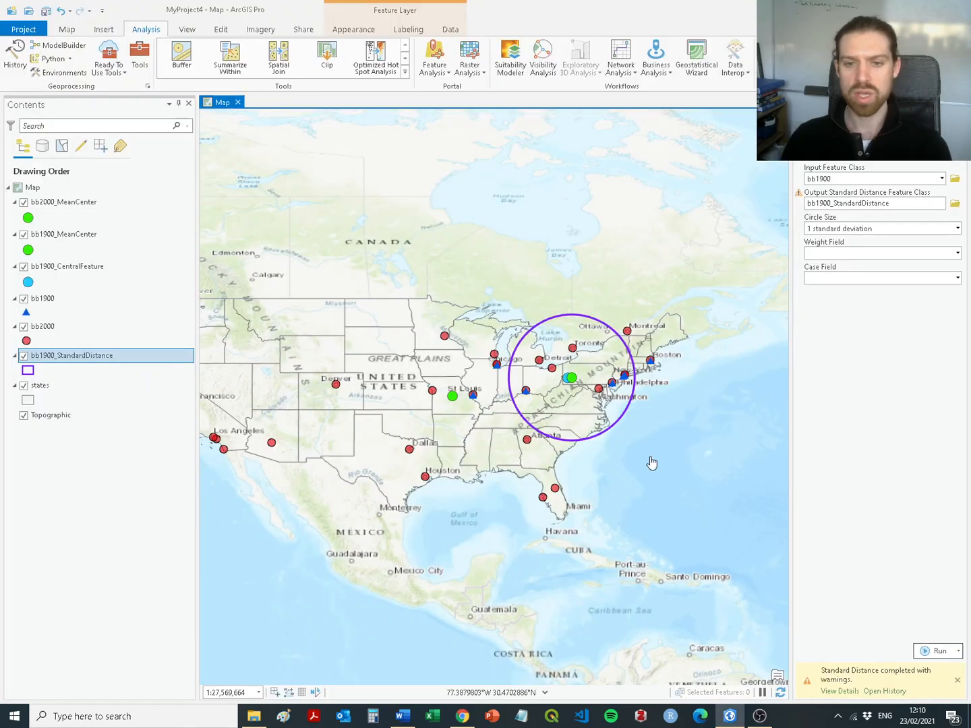
left_click(940, 178)
left_click(841, 245)
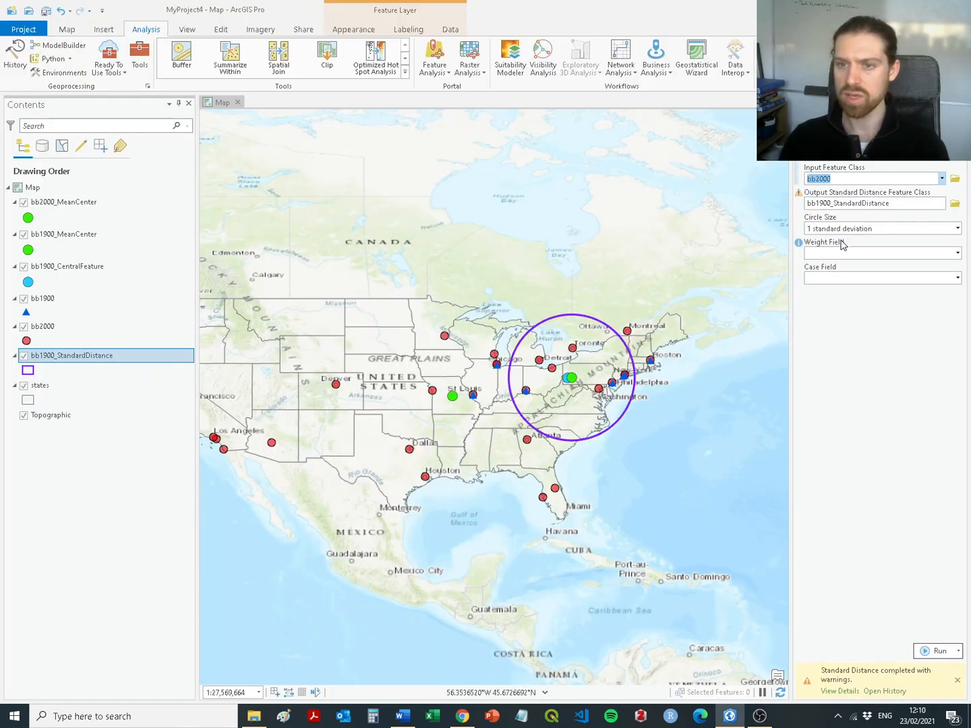
left_click(829, 204)
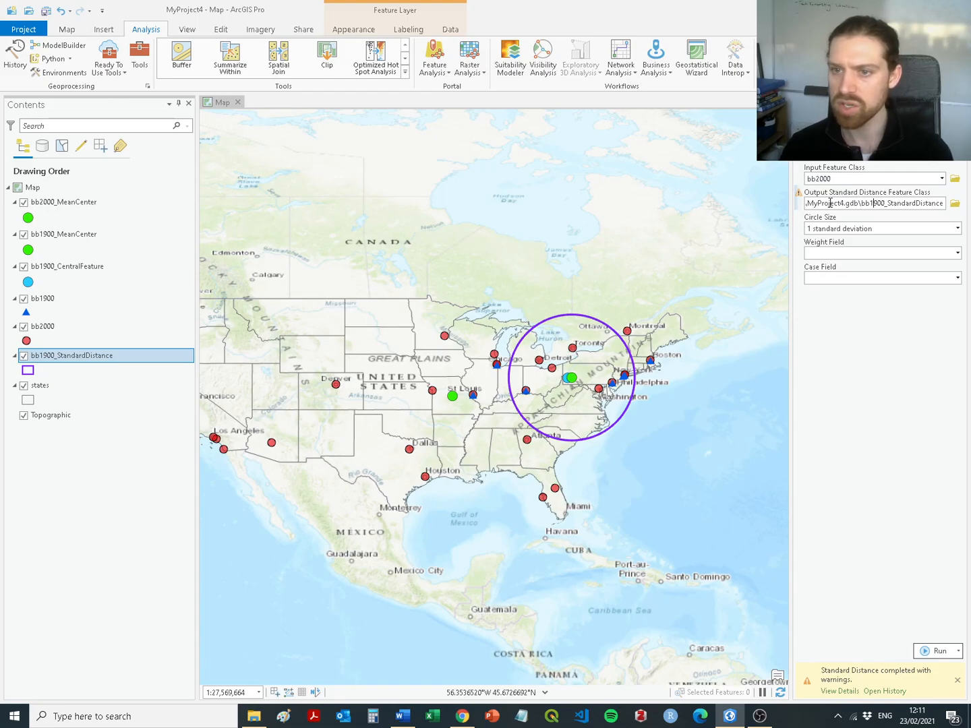
key("Delete")
key("Delete")
type("20")
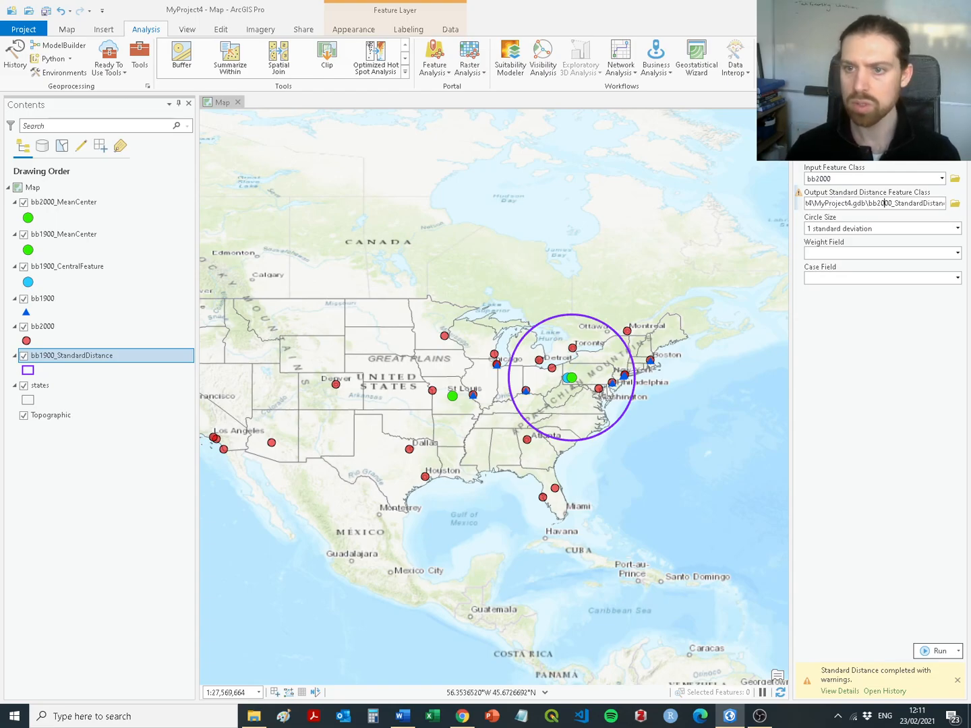
left_click(937, 652)
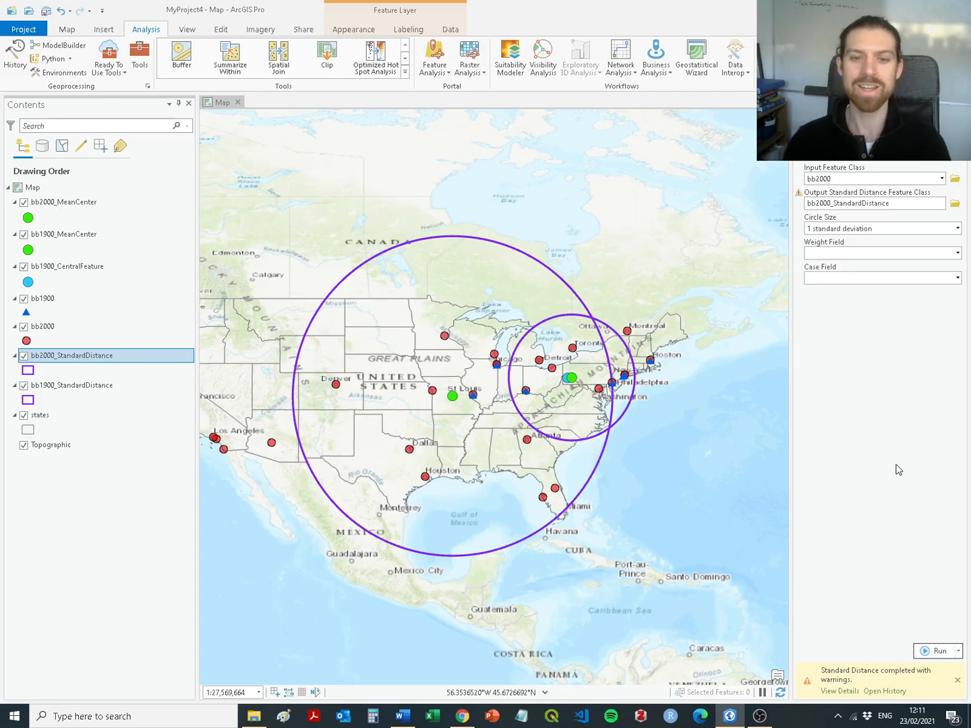
Inspect the bb2000_StandardDistance circle's StdDist value, then review the Standard deviational ellipse instructions in the Word directions
left_click(548, 524)
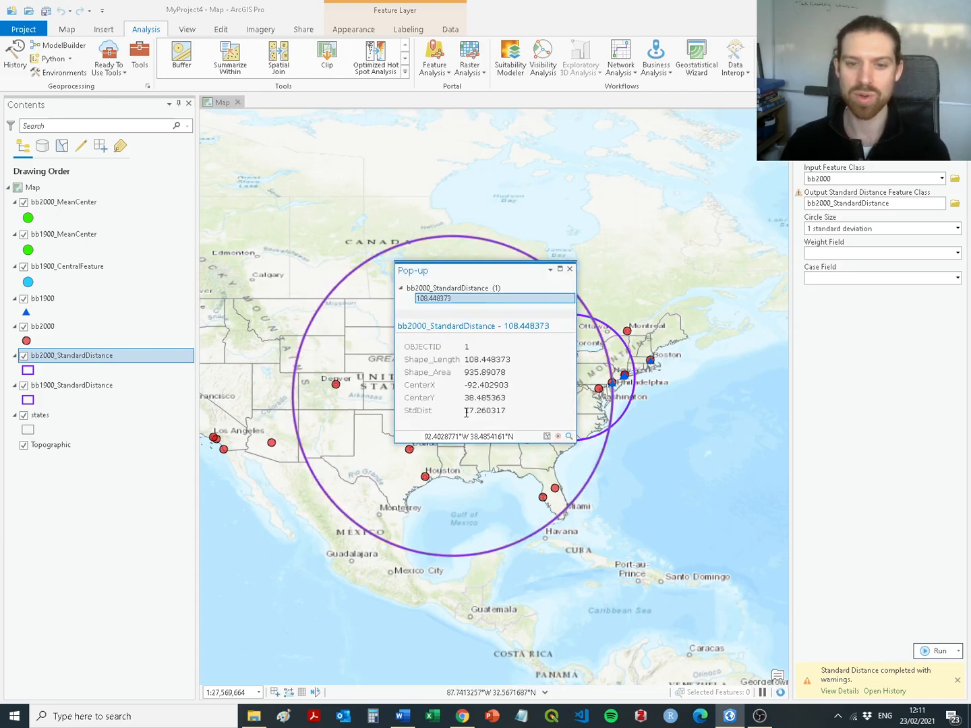
left_click_drag(463, 410, 510, 413)
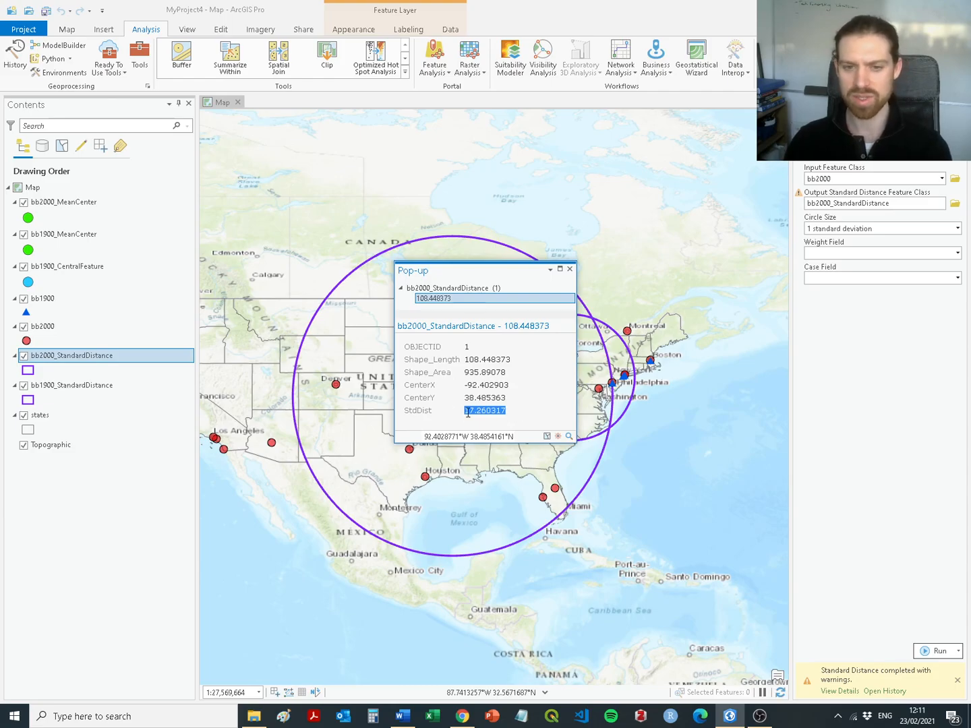
key("alt+Tab")
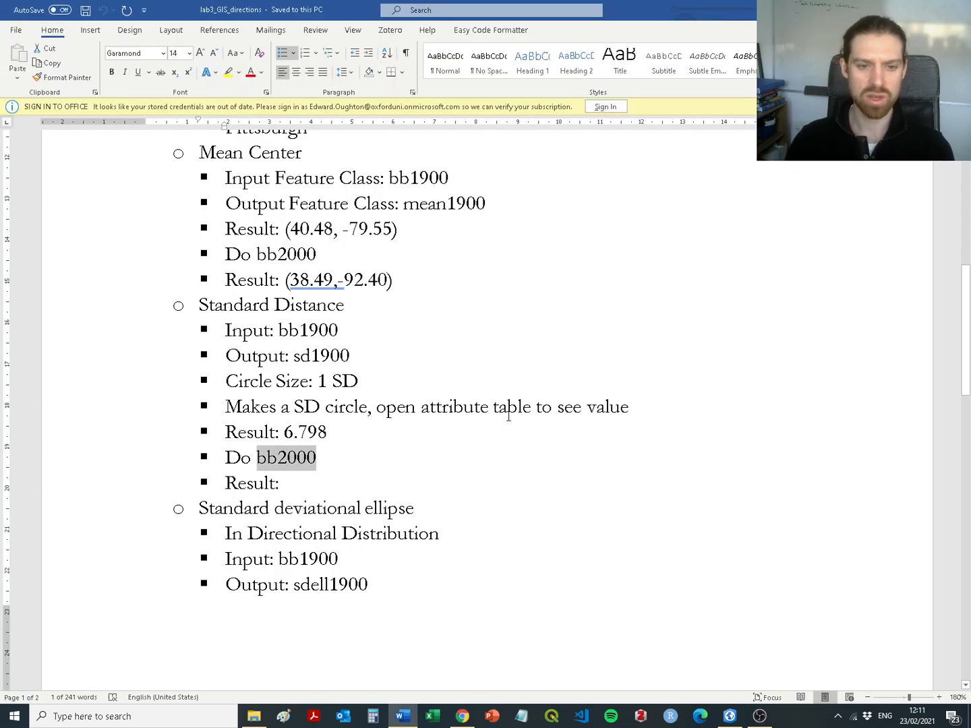
left_click(329, 492)
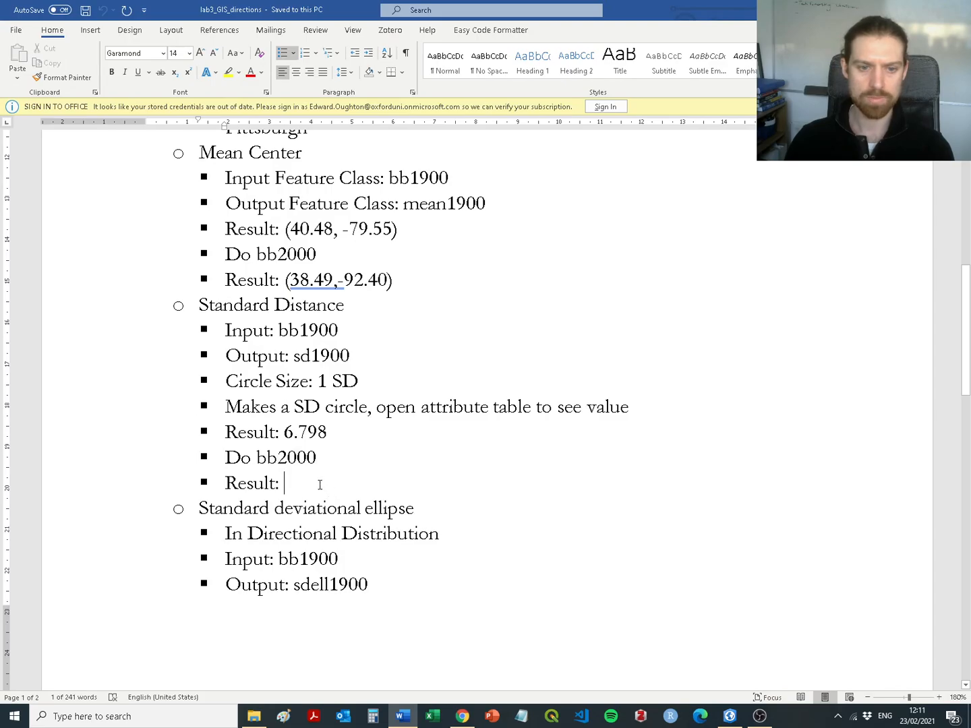
scroll(831, 374, "down", 2)
scroll(438, 492, "down", 5)
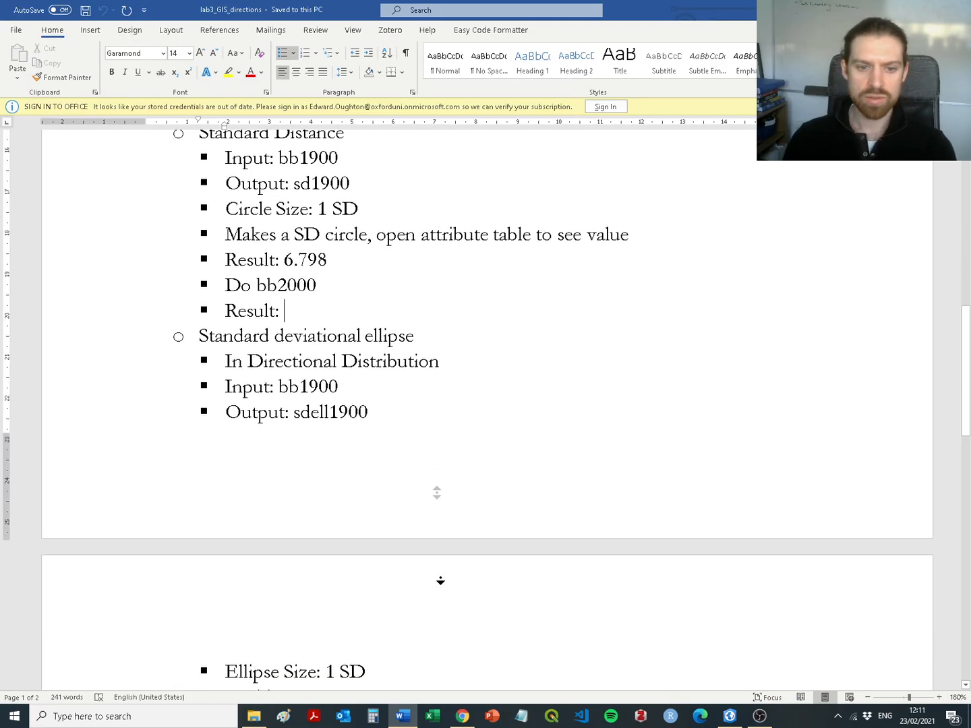
left_click_drag(211, 200, 412, 200)
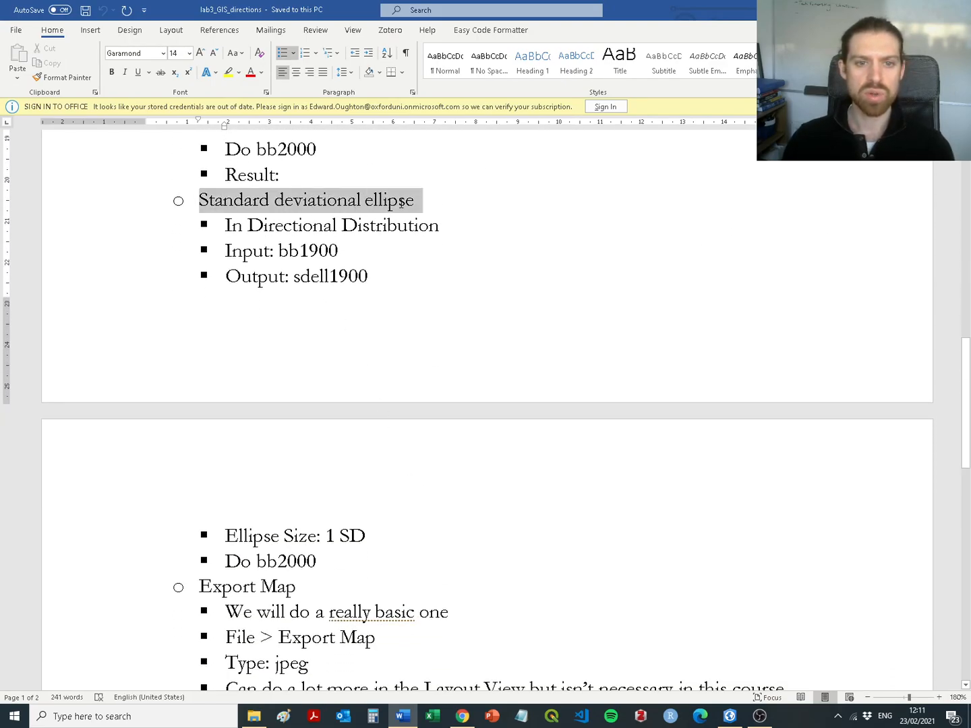
Switch to ArcGIS Pro and run Directional Distribution on bb1900 with output bb1900_DirectionalDistribution and ellipse size 1 standard deviation
key("alt+Tab")
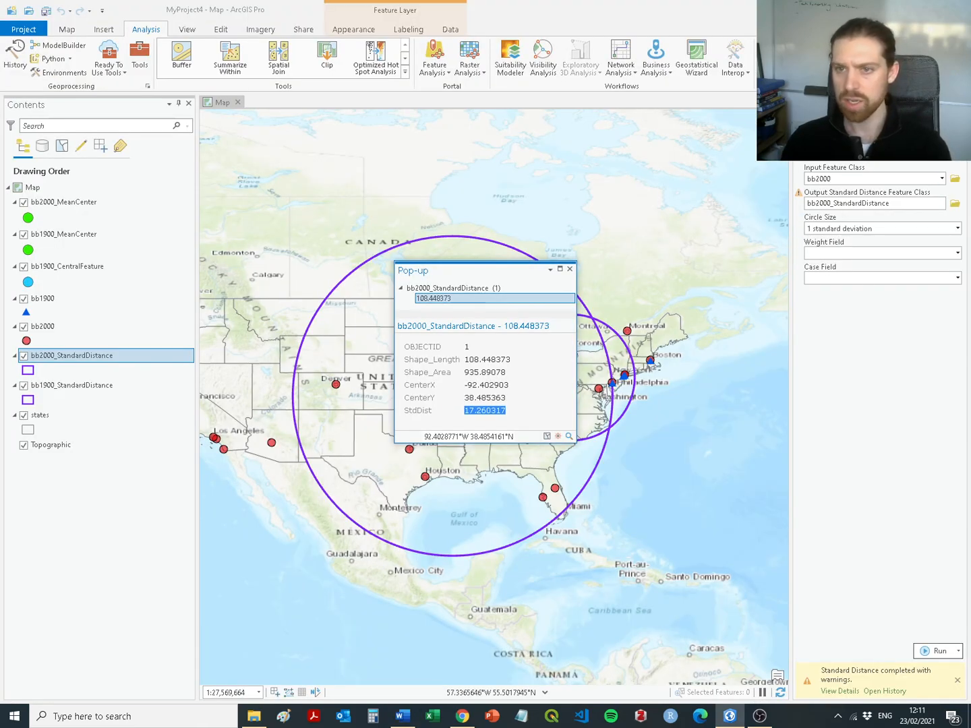
left_click(803, 126)
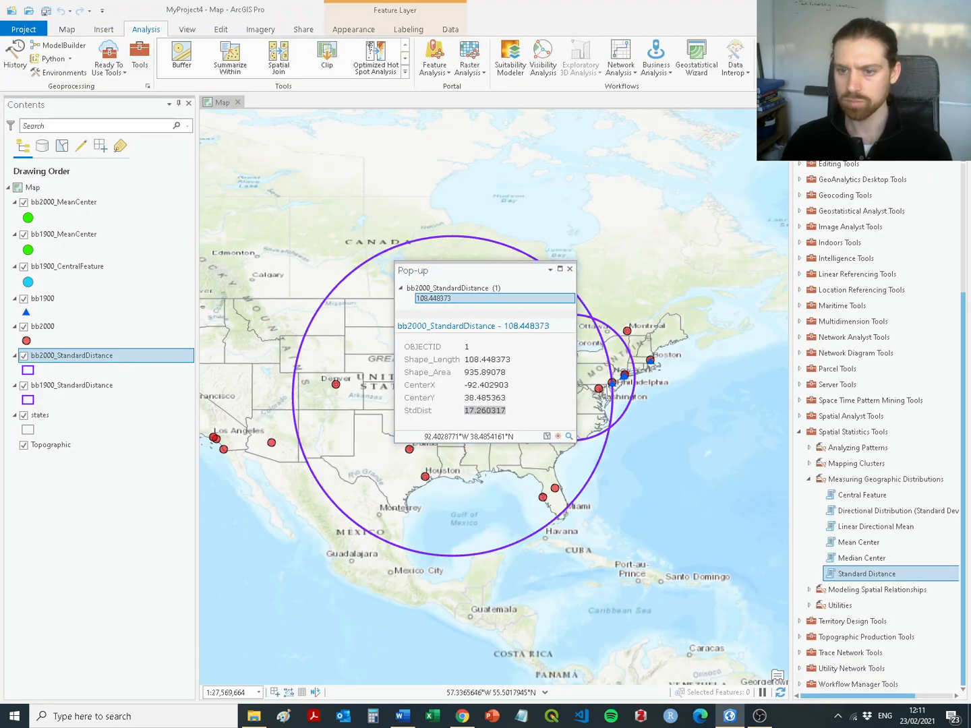
left_click(878, 511)
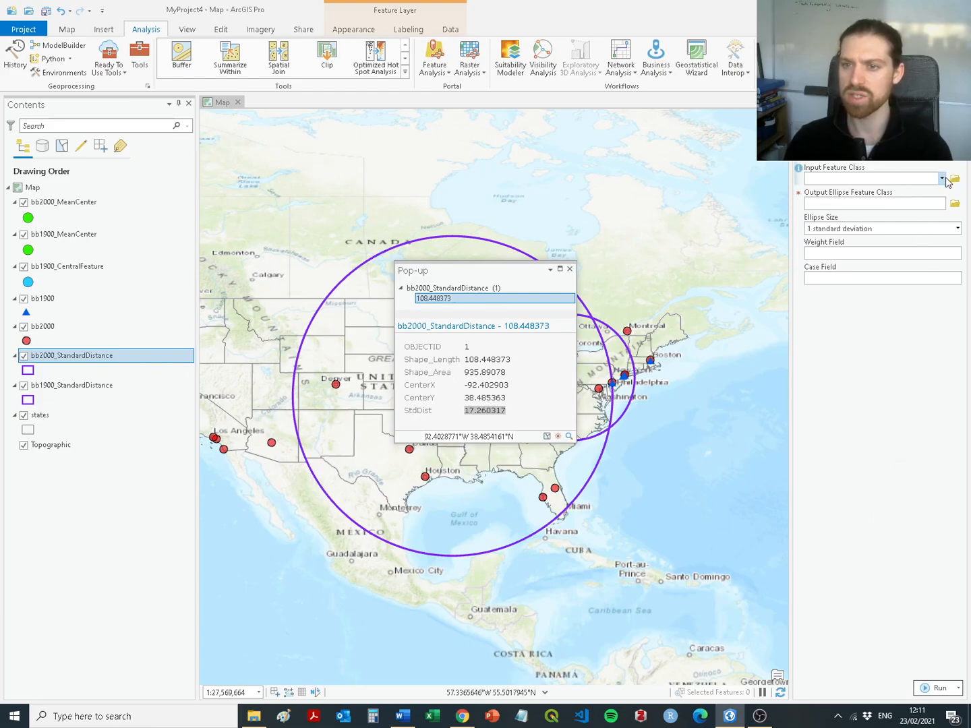
left_click(569, 270)
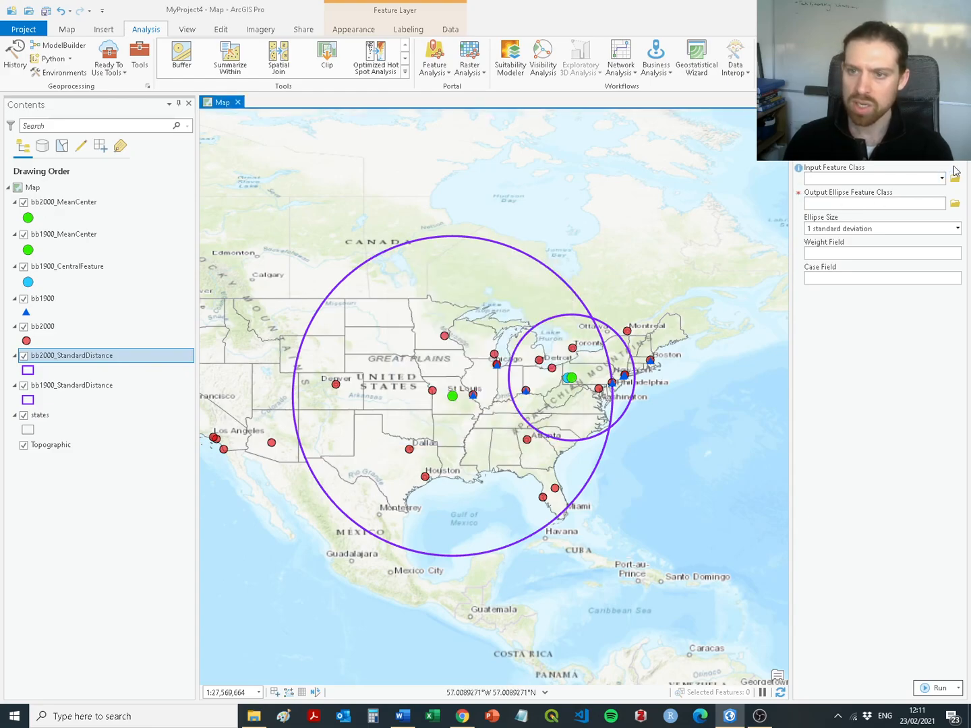
left_click(942, 179)
left_click(851, 232)
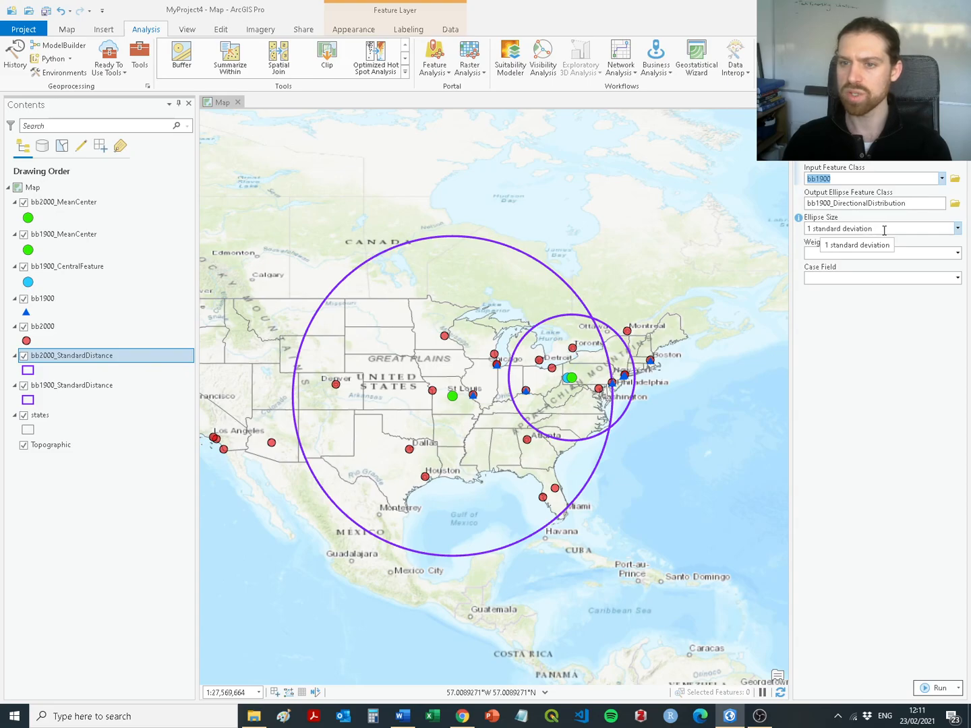
left_click(938, 688)
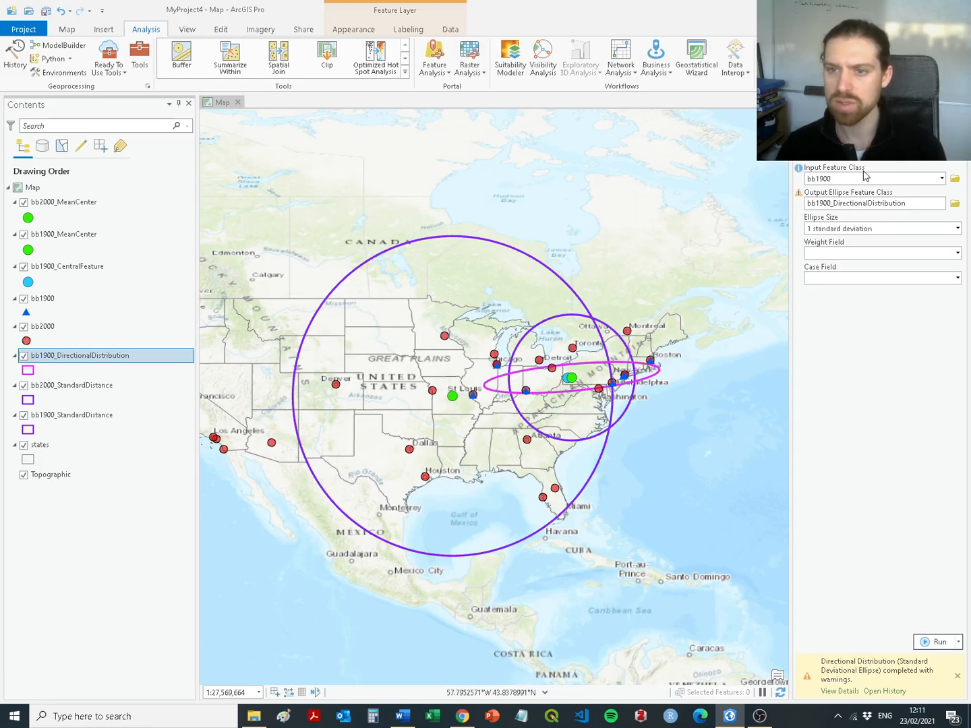
Run Directional Distribution on bb2000 with output bb2000_DirectionalDistribution and ellipse size 1 standard deviation
left_click(942, 178)
left_click(824, 243)
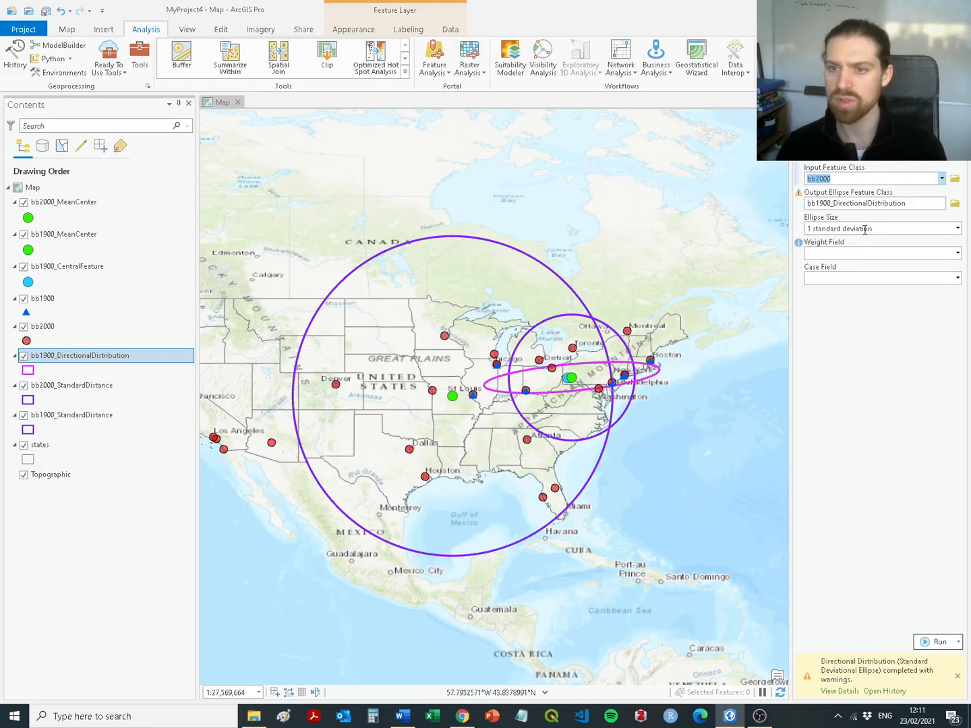
left_click(824, 201)
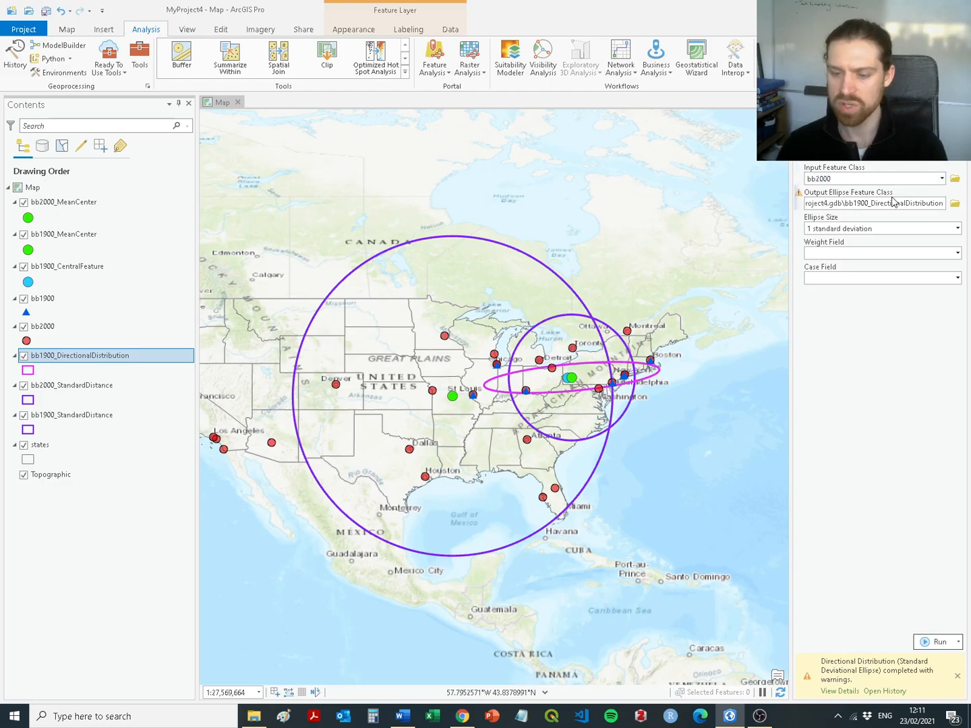
key("BackSpace")
type("2")
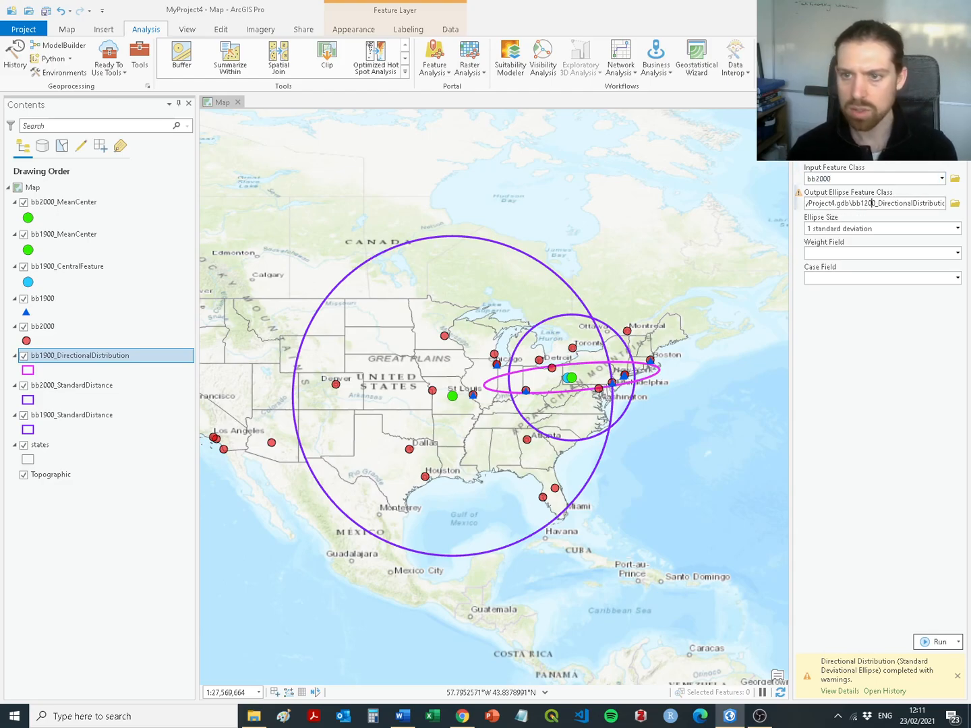
key("BackSpace")
type("0")
left_click(937, 642)
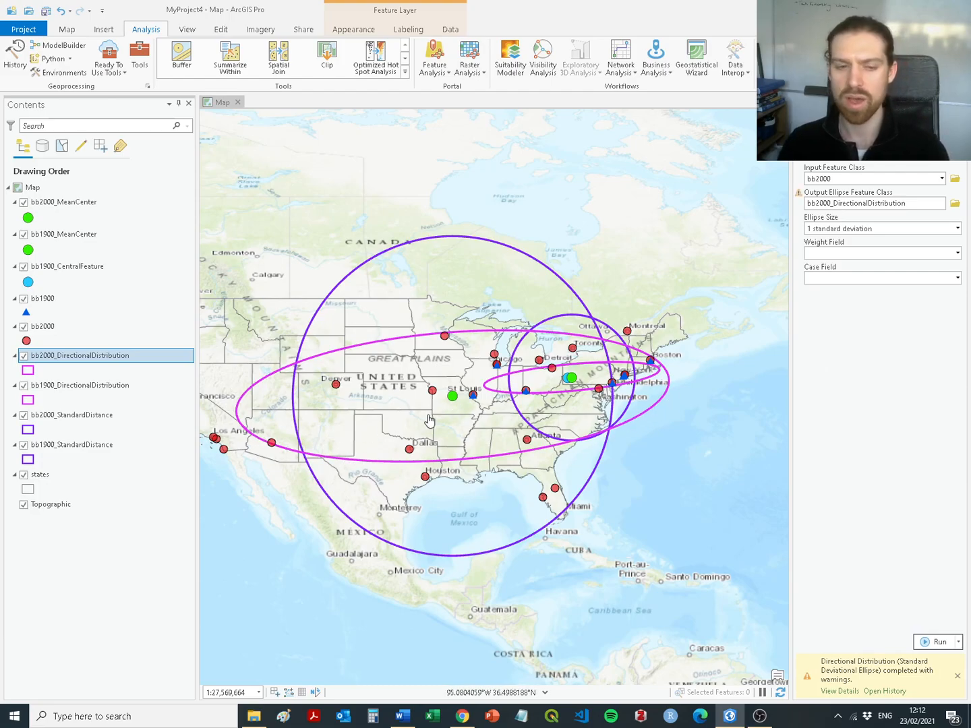
Switch to the Word directions and review the Export Map instructions
key("alt+Tab")
middle_click(646, 324)
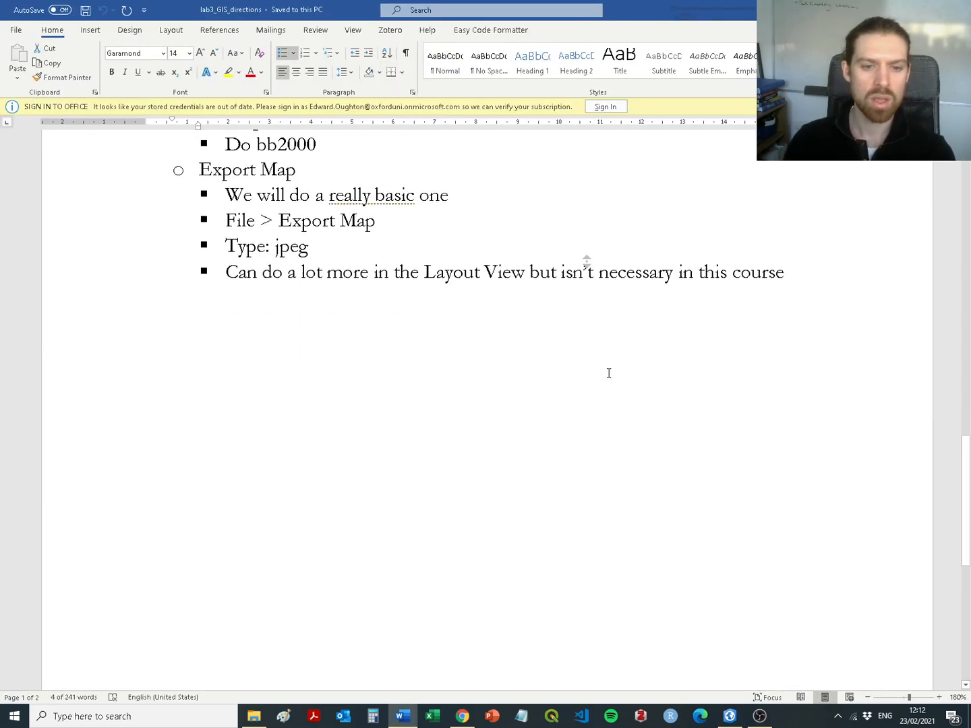
middle_click(675, 242)
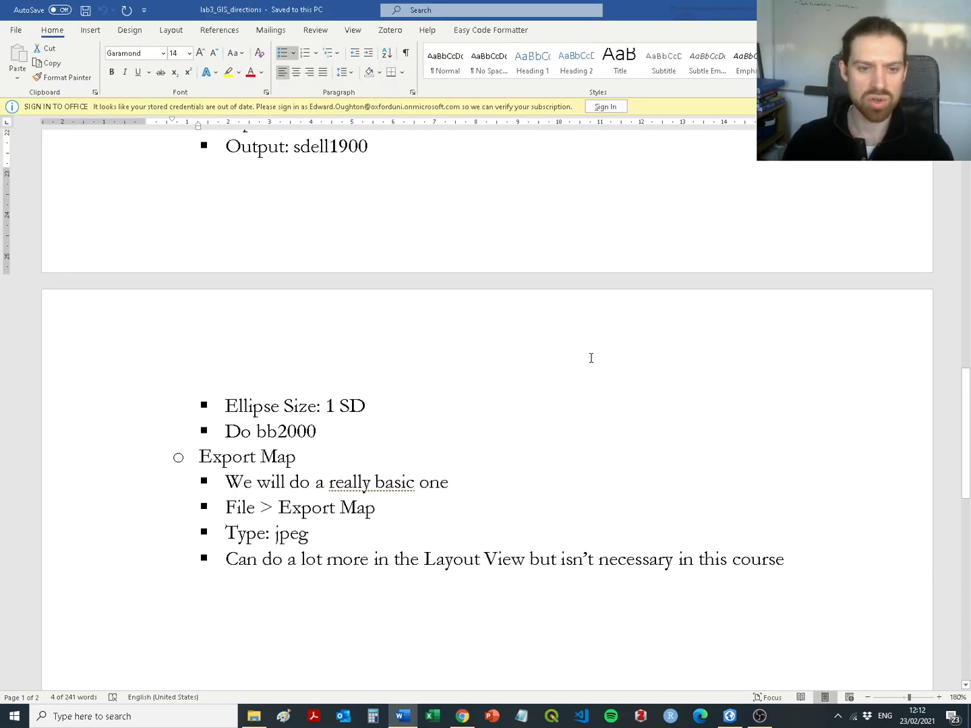
left_click_drag(223, 453, 814, 562)
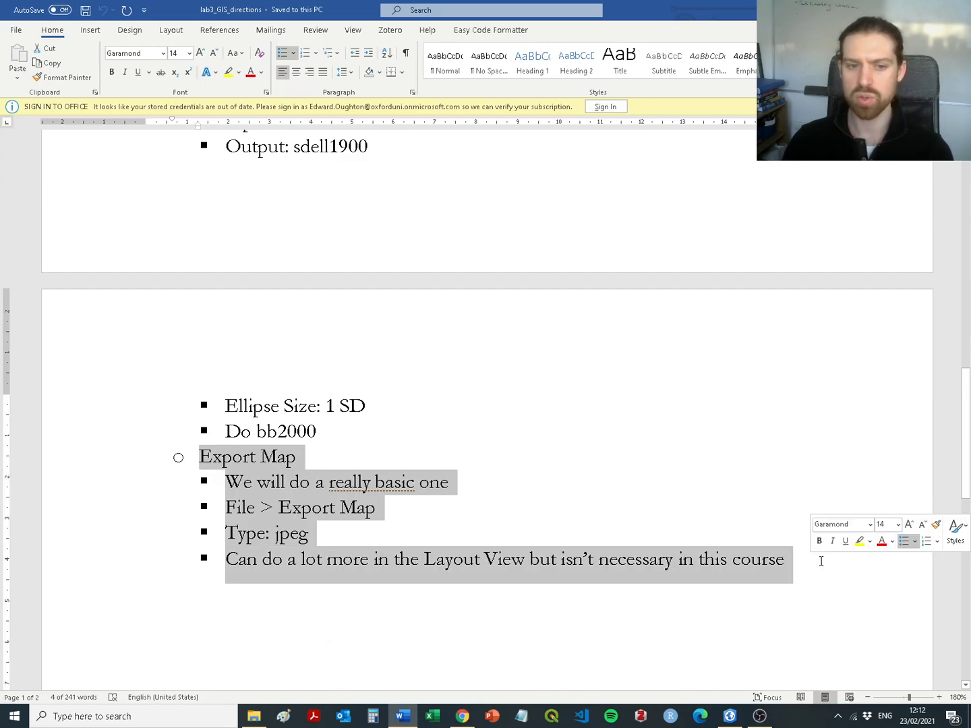
Return to ArcGIS Pro, export the map to the Desktop as the JPEG file Map.jpg and view the exported image
key("alt+Tab")
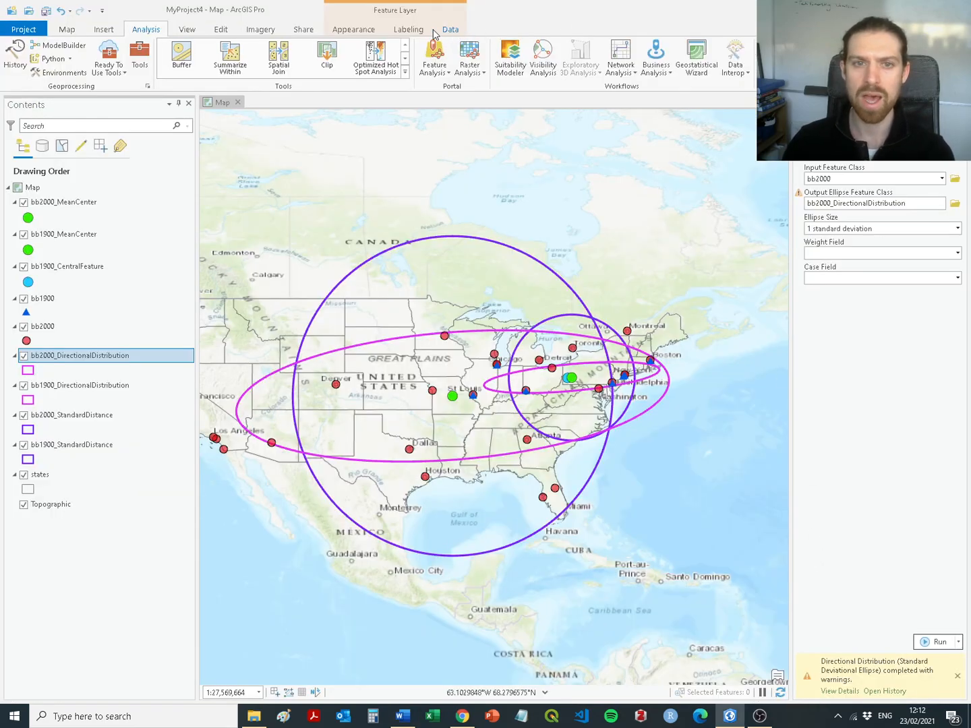
left_click(307, 37)
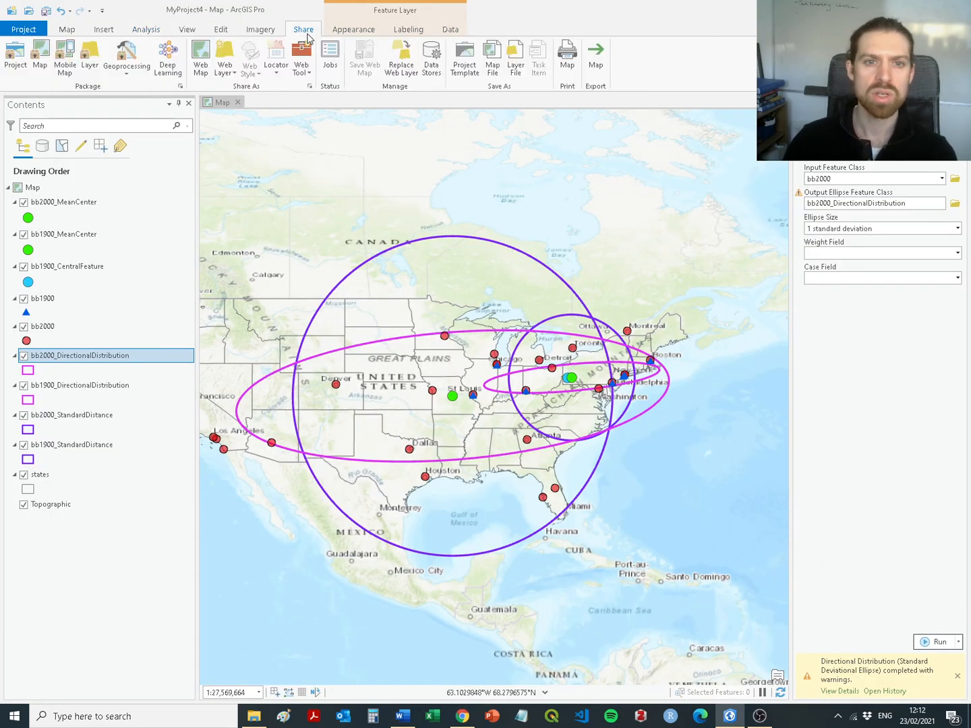
left_click(597, 61)
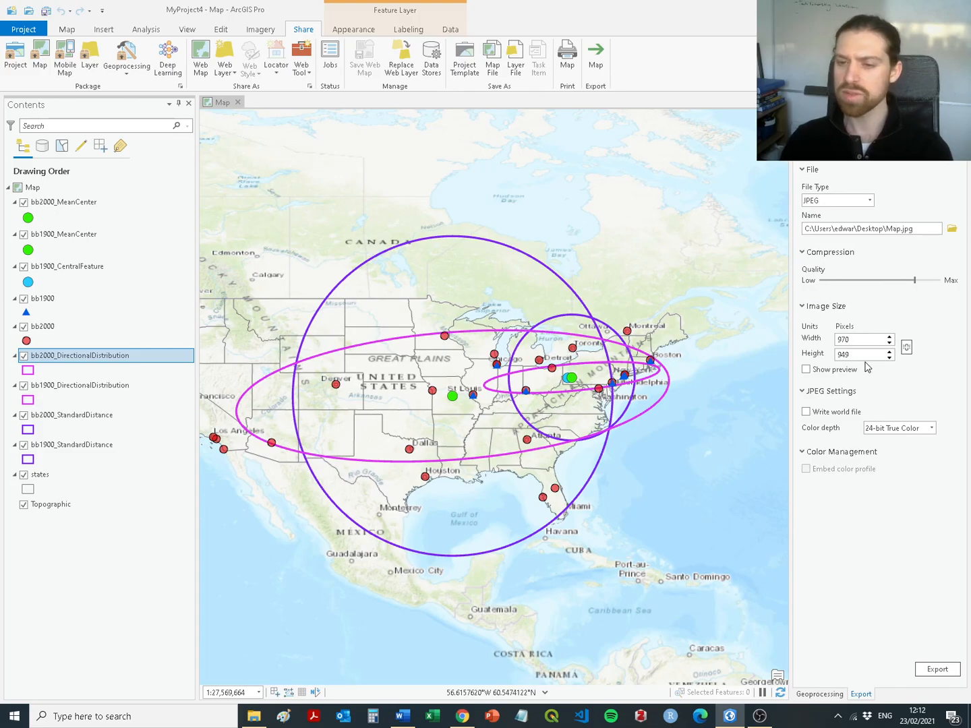
left_click(937, 670)
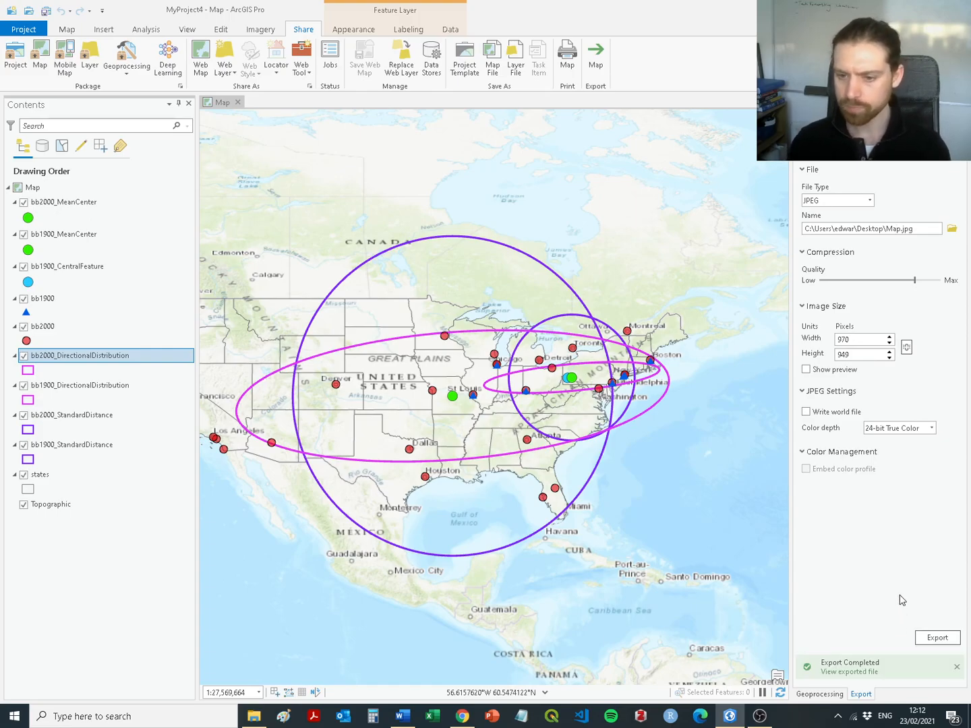
left_click(832, 672)
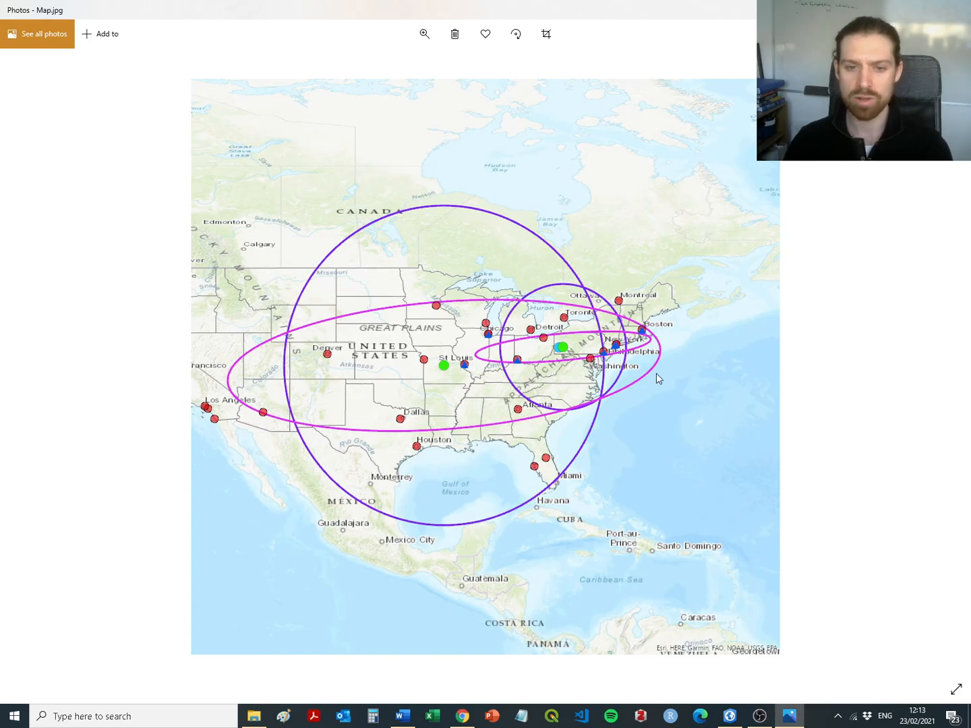
mouse_move(758, 714)
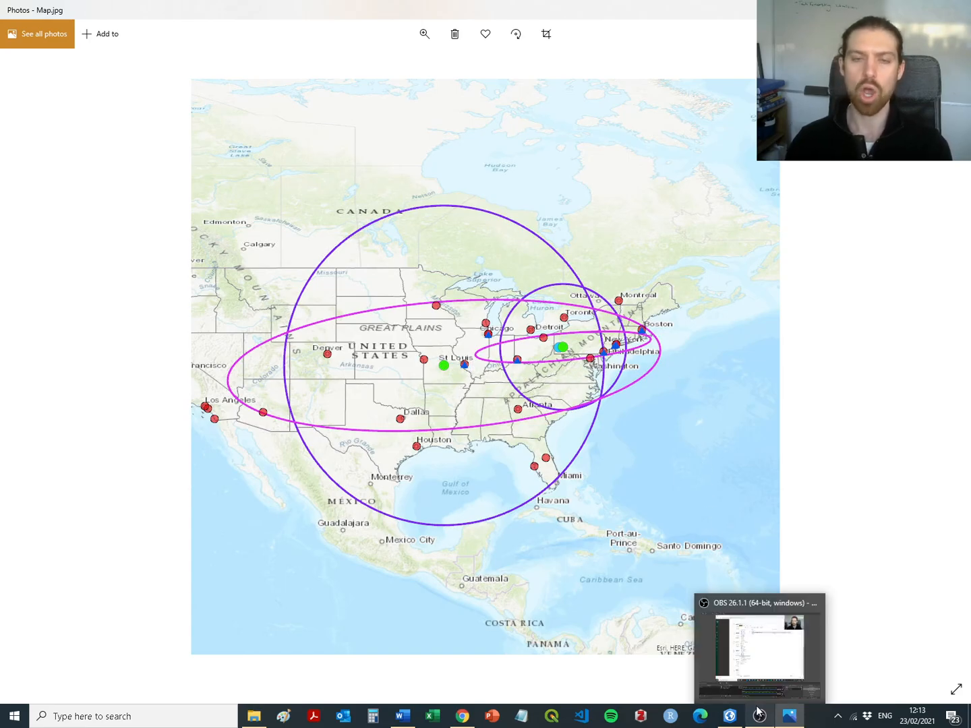